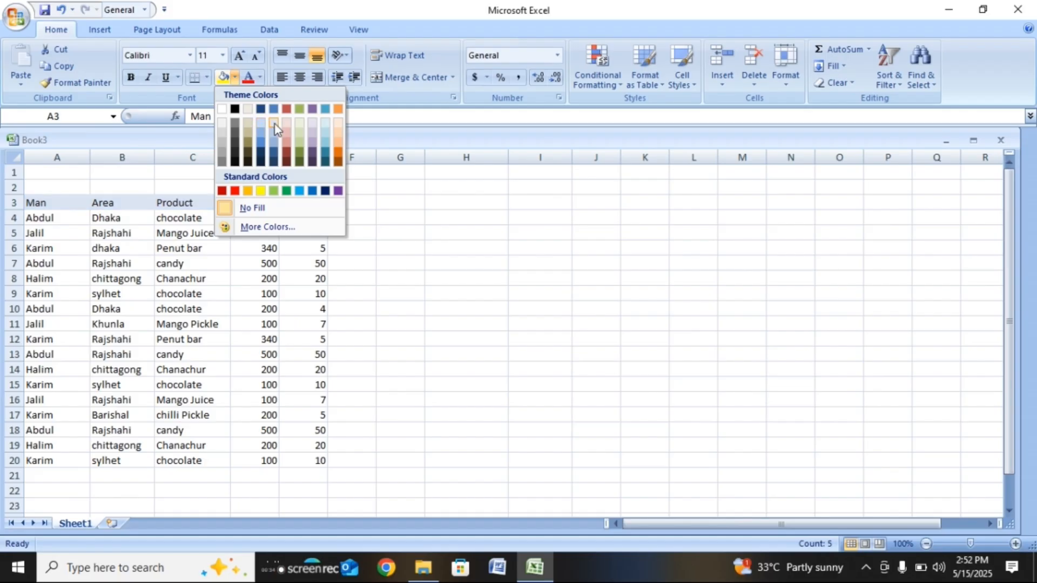
Step: Fill the table's header cells A3:E3 with yellow
{"action": "left_click", "coordinate": [260, 190]}
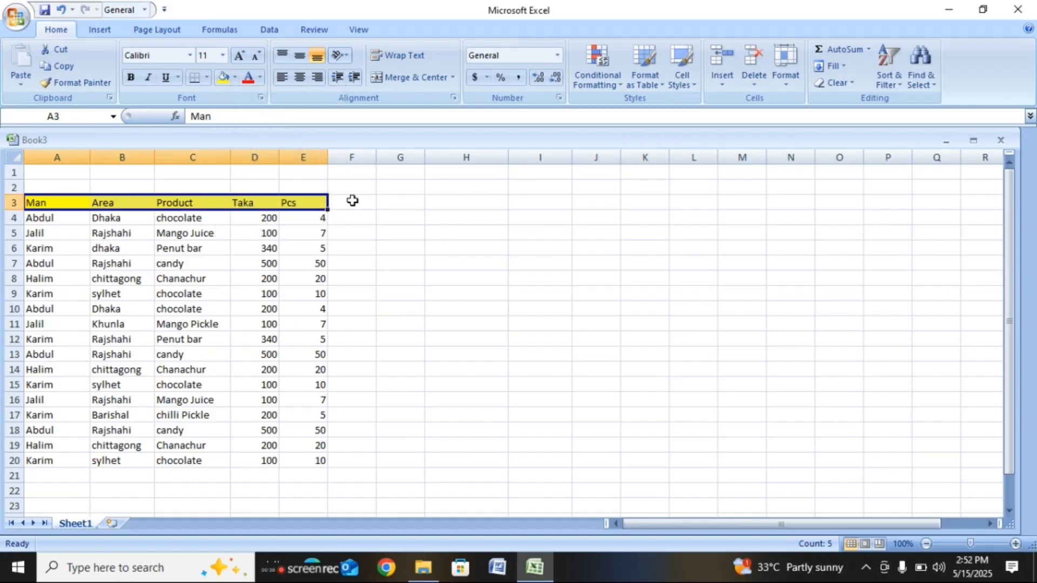
{"action": "left_click", "coordinate": [694, 278]}
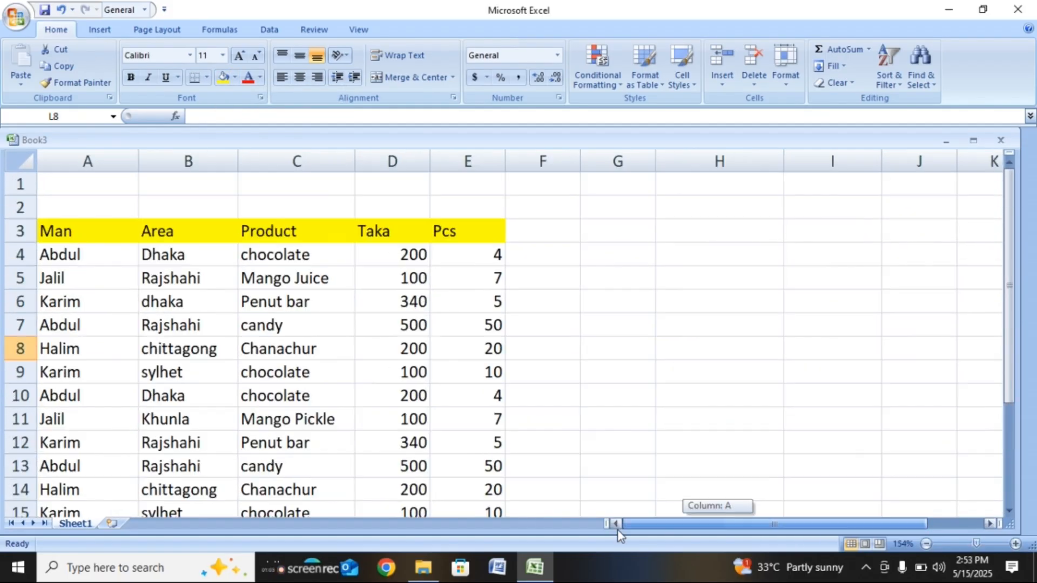
{"action": "left_click_drag", "start_coordinate": [619, 536], "coordinate": [617, 528]}
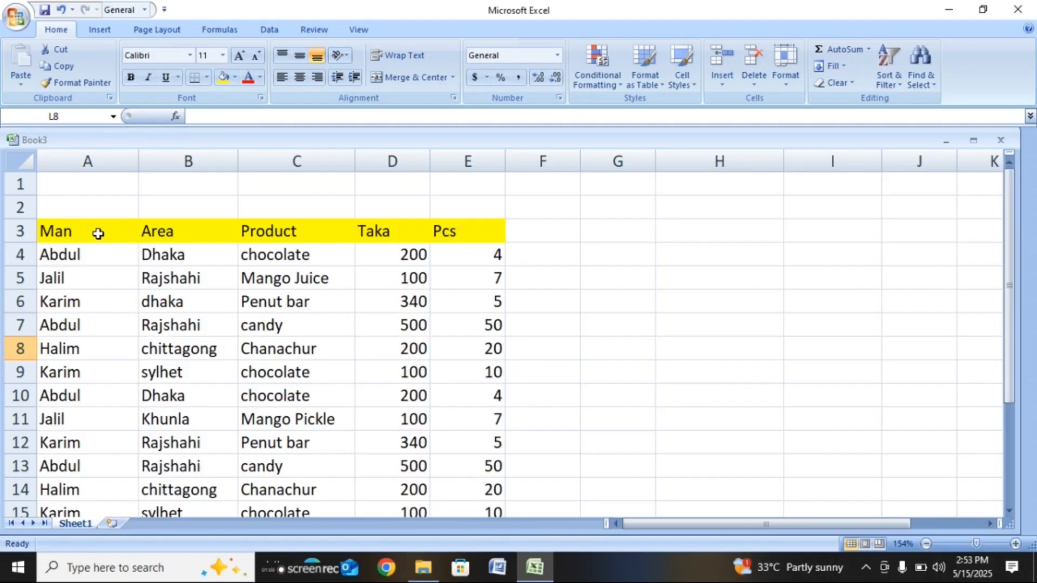
Step: Change the first column header in A3 to "Sales Man"
{"action": "left_click", "coordinate": [80, 233]}
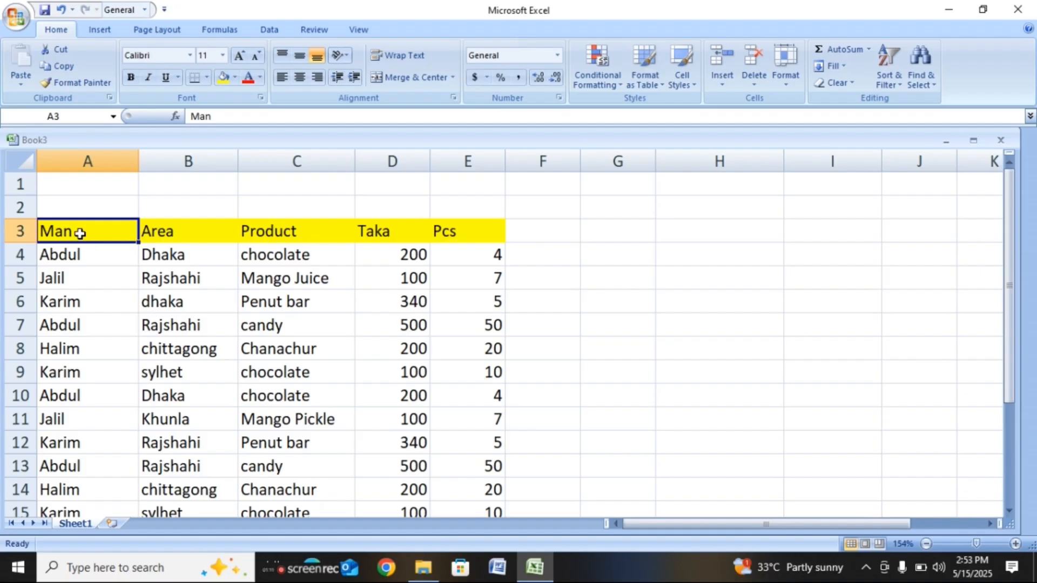
{"action": "double_click", "coordinate": [46, 231]}
{"action": "type", "text": "Sales"}
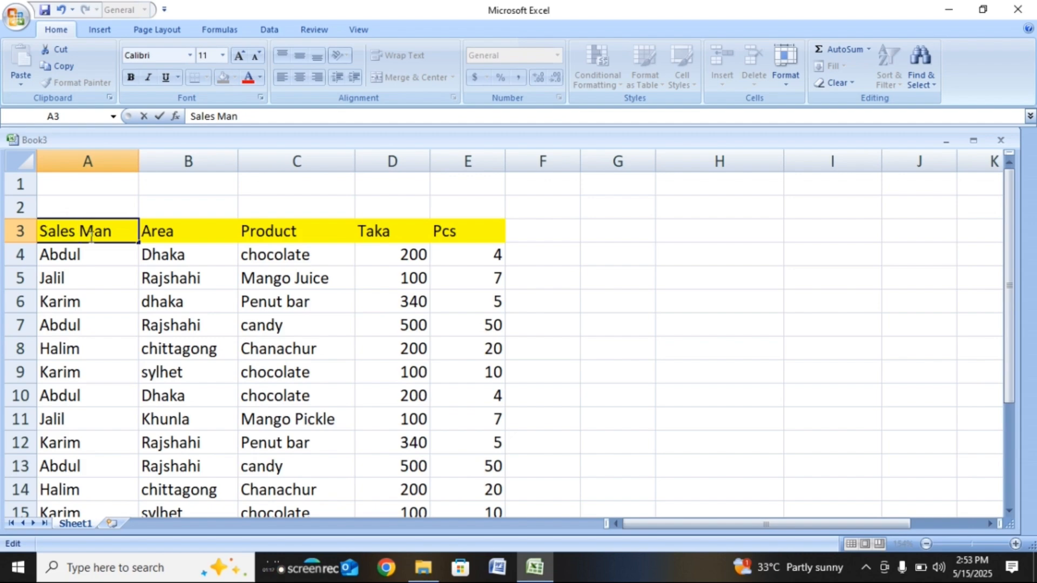
{"action": "left_click", "coordinate": [548, 306]}
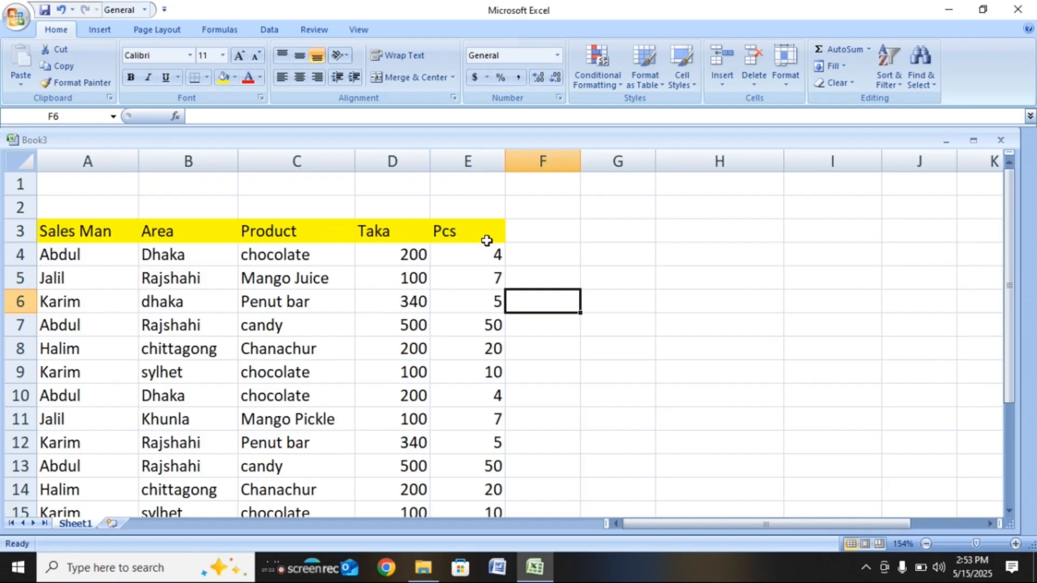
{"action": "left_click", "coordinate": [615, 363]}
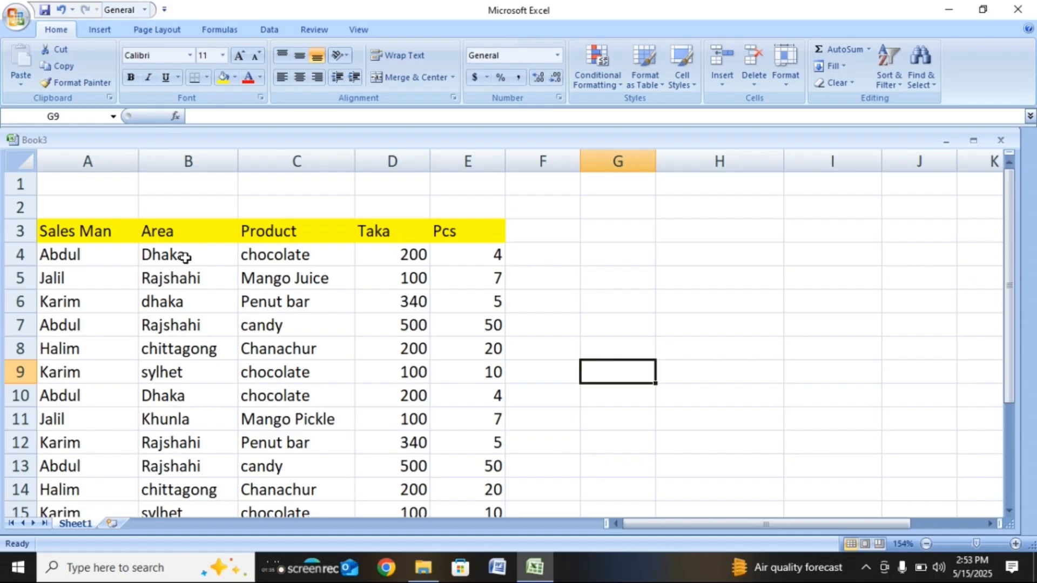
Step: Replace the area in cell B14 with "Khunla"
{"action": "left_click", "coordinate": [185, 257]}
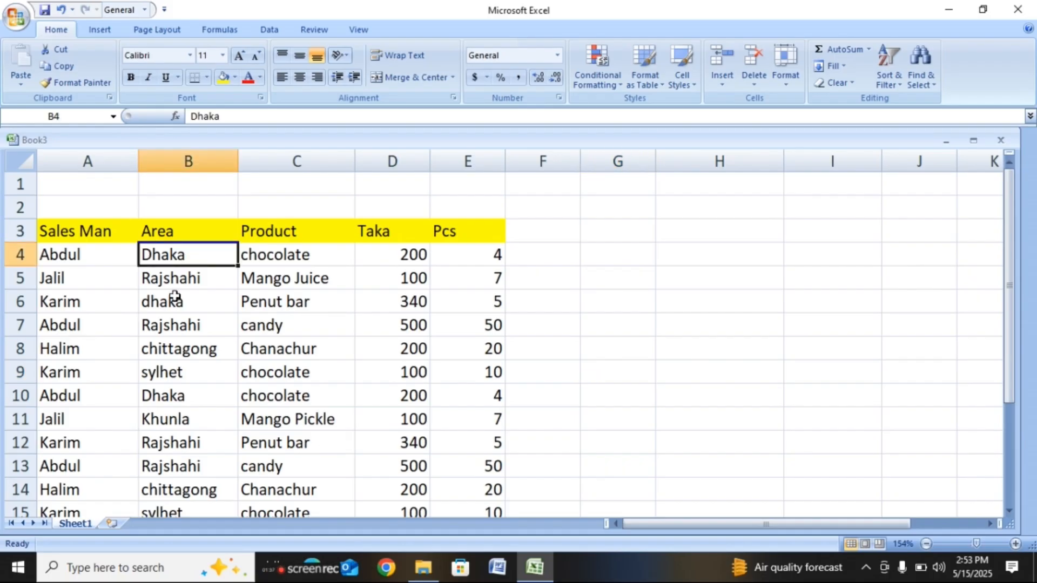
{"action": "left_click", "coordinate": [168, 326]}
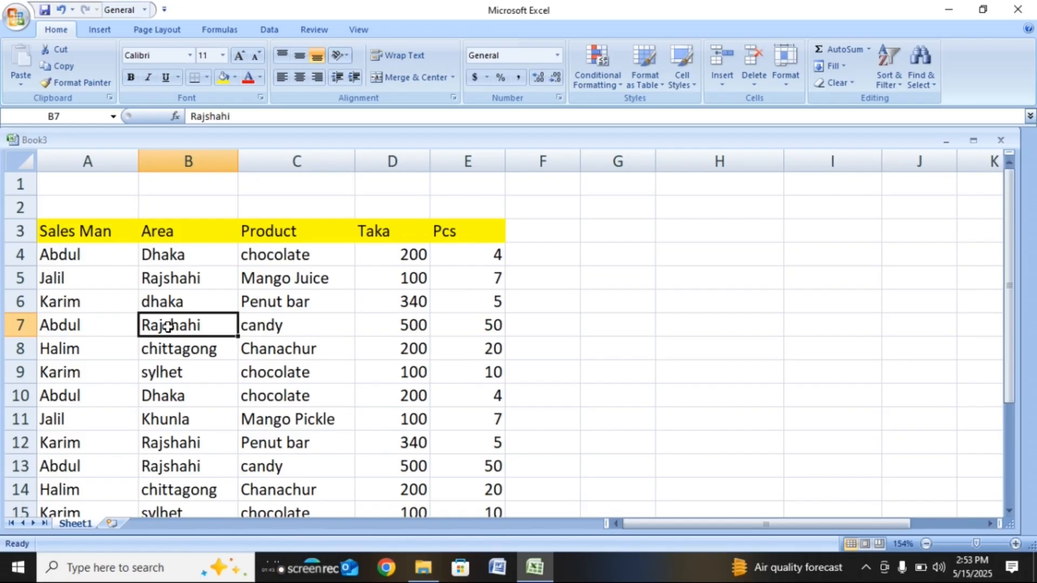
{"action": "left_click", "coordinate": [90, 354]}
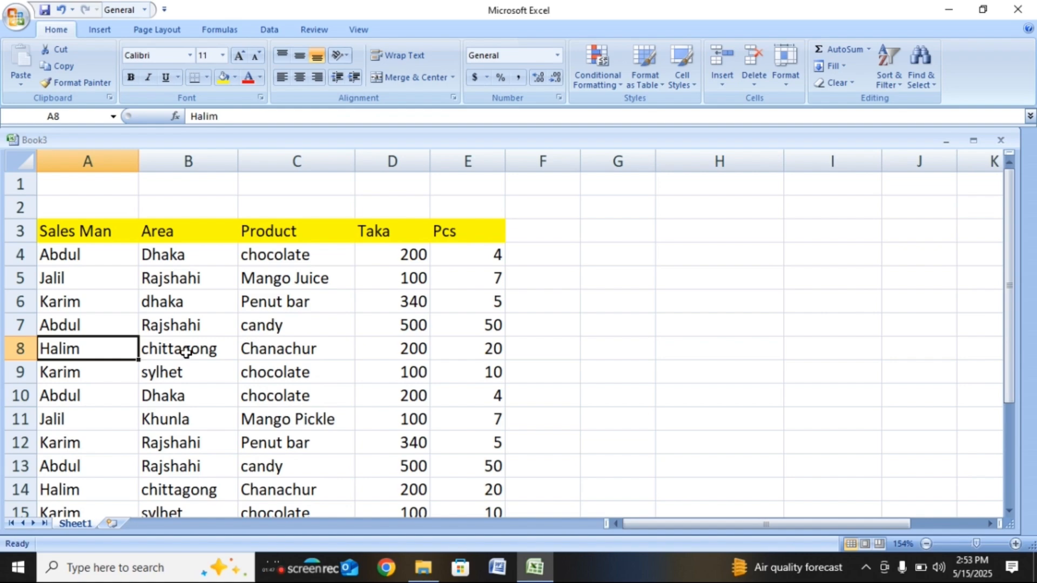
{"action": "left_click", "coordinate": [175, 489]}
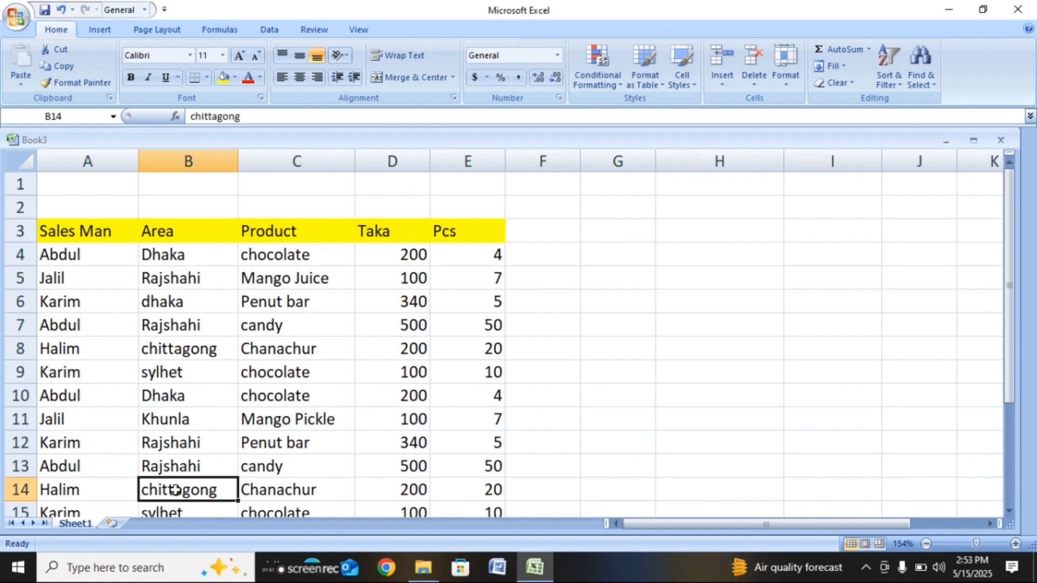
{"action": "type", "text": "Khunla"}
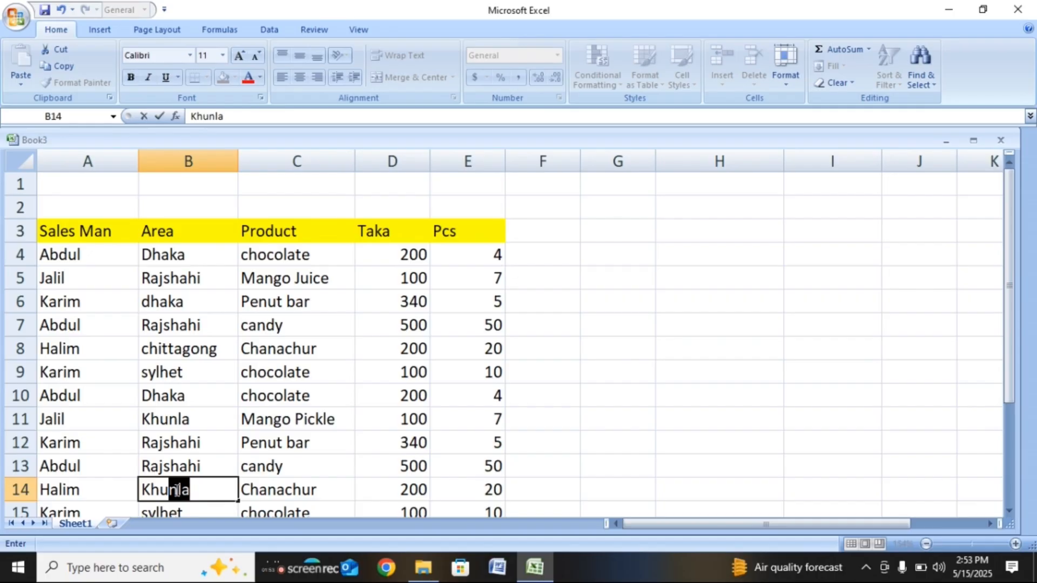
{"action": "left_click", "coordinate": [583, 465]}
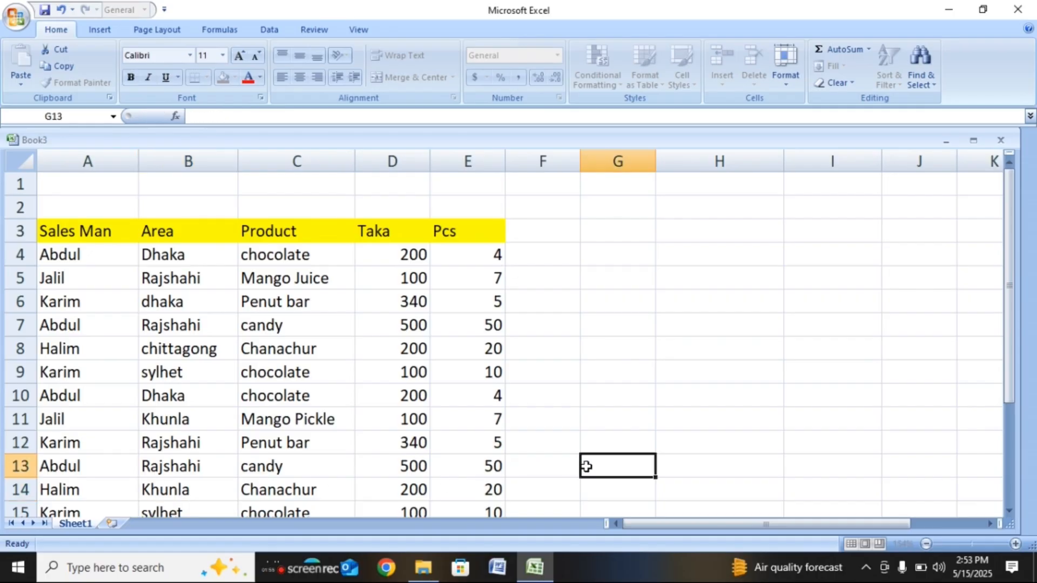
{"action": "left_click_drag", "start_coordinate": [82, 250], "coordinate": [71, 488]}
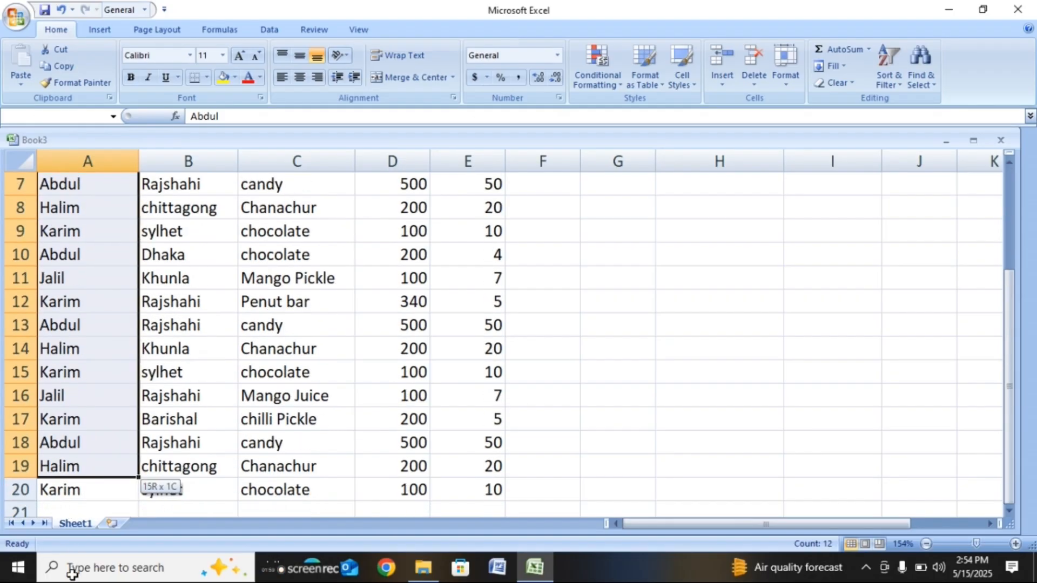
{"action": "scroll", "coordinate": [196, 238], "scroll_direction": "up", "scroll_amount": 2}
{"action": "left_click", "coordinate": [202, 232]}
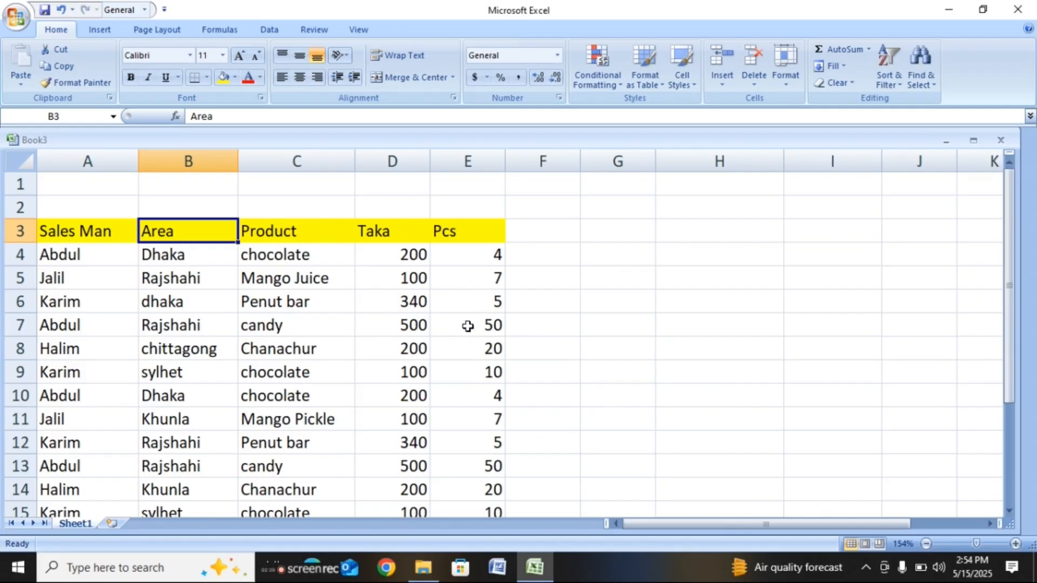
Step: Fill the matching salesman cells A6 and A9 with medium blue
{"action": "left_click", "coordinate": [72, 303]}
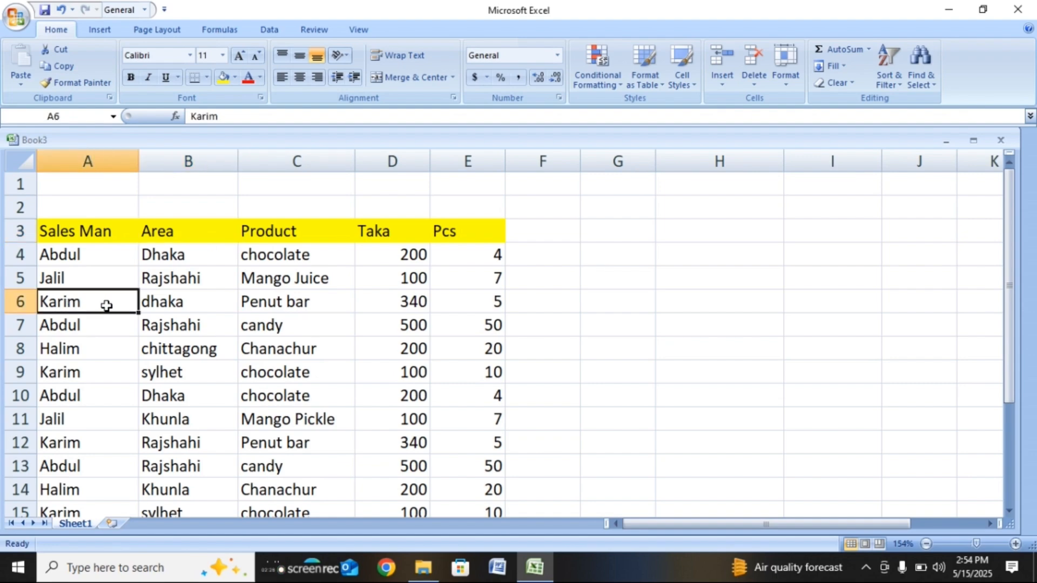
{"action": "left_click", "coordinate": [45, 375]}
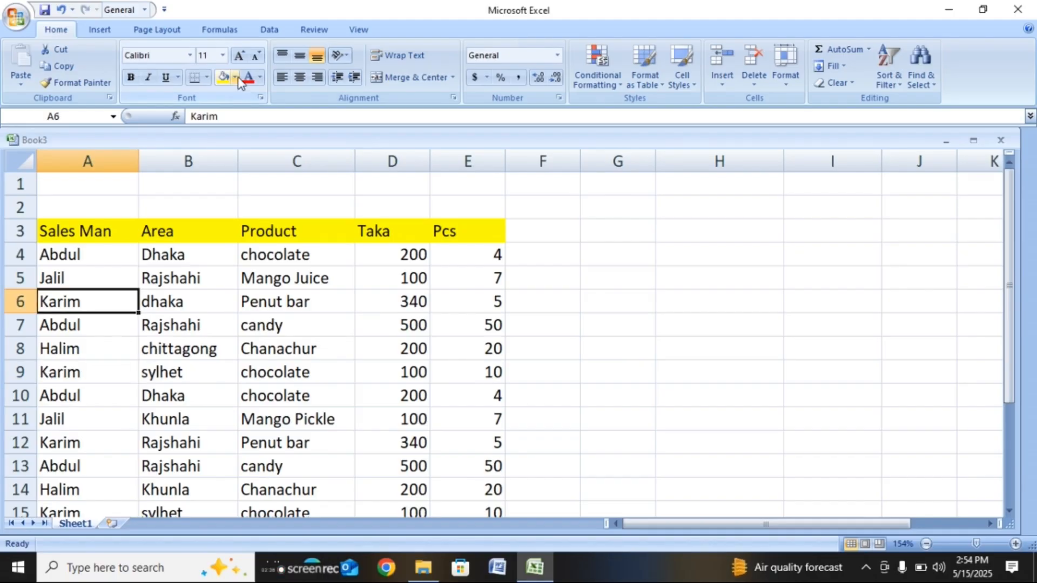
{"action": "left_click", "coordinate": [236, 77]}
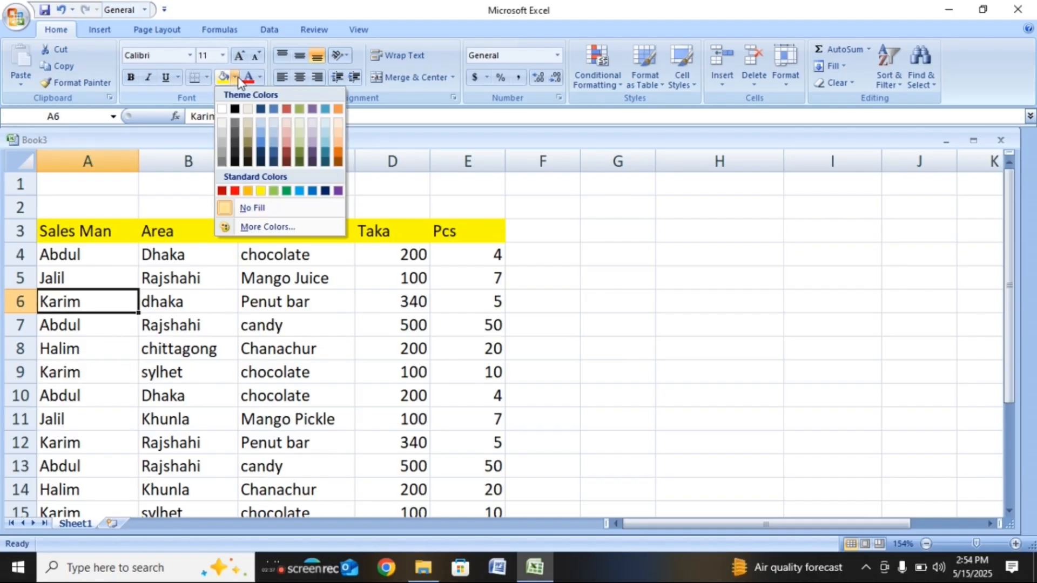
{"action": "left_click", "coordinate": [260, 143]}
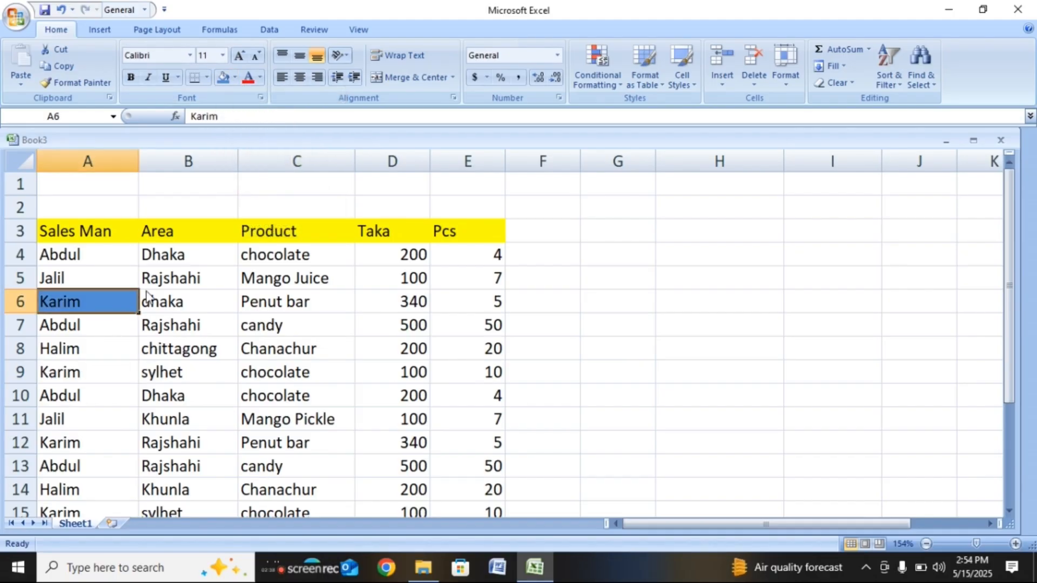
{"action": "left_click", "coordinate": [86, 370]}
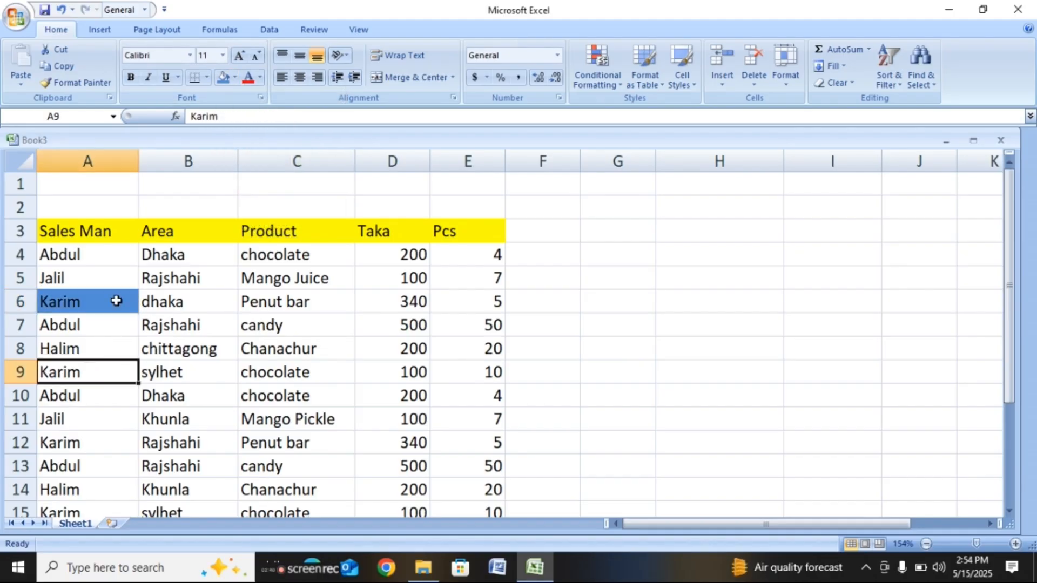
{"action": "left_click", "coordinate": [224, 82]}
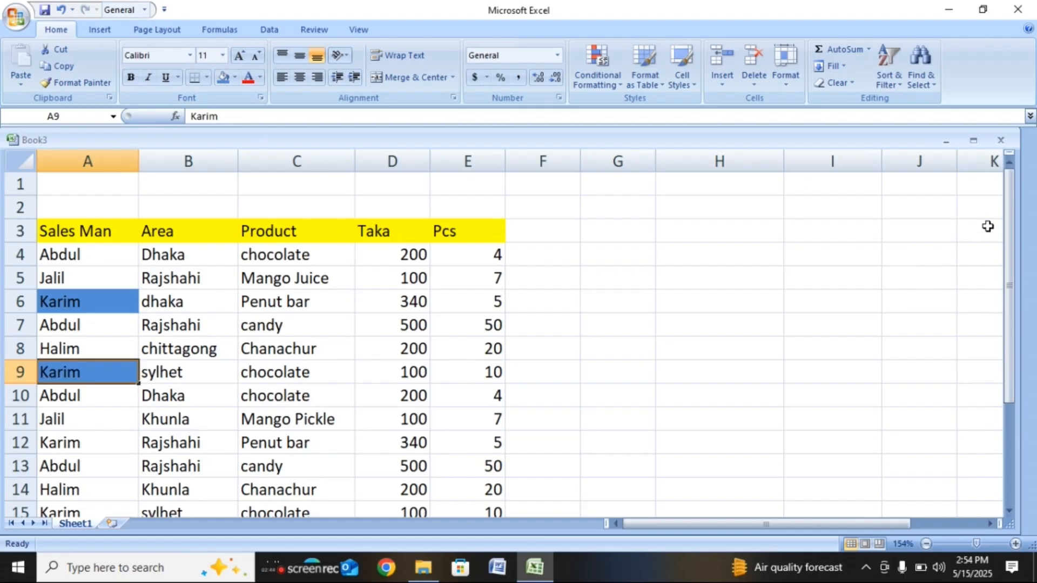
Step: Apply the same blue fill to that salesman's remaining cells A12, A15, A17 and A20
{"action": "left_click_drag", "start_coordinate": [1009, 210], "coordinate": [1009, 228]}
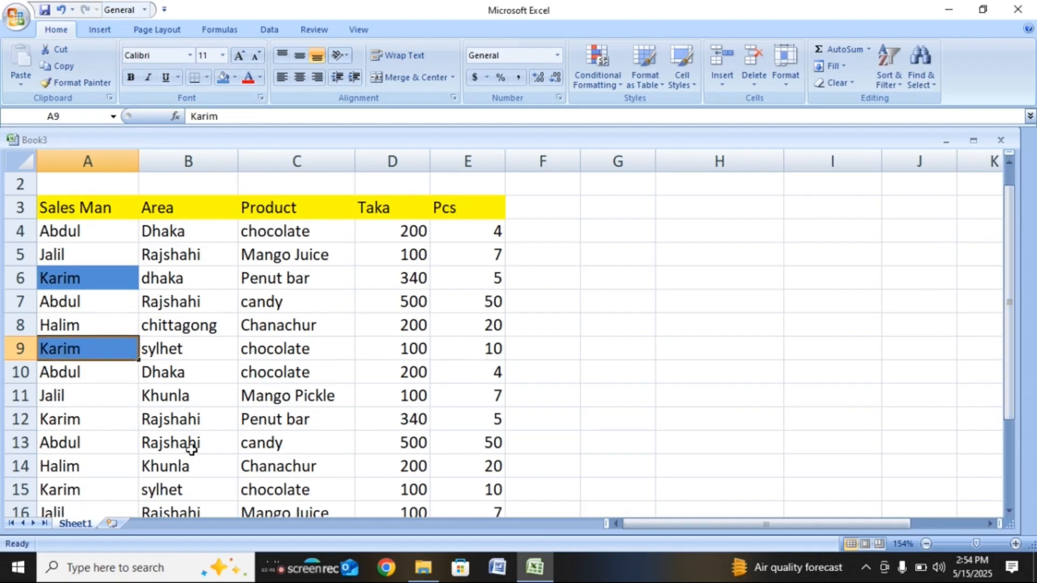
{"action": "left_click", "coordinate": [111, 421]}
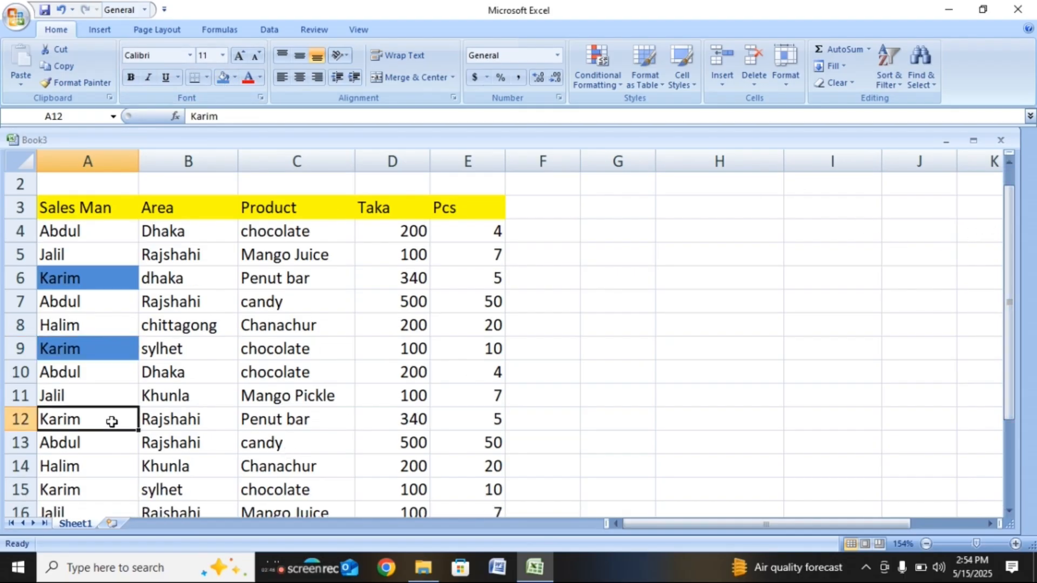
{"action": "left_click", "coordinate": [231, 81]}
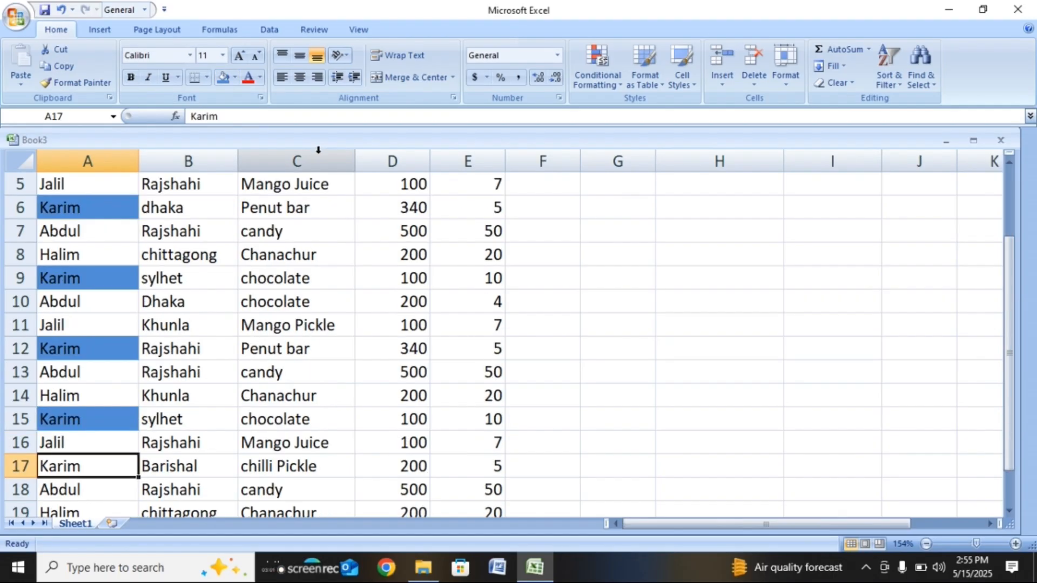
{"action": "left_click", "coordinate": [229, 85]}
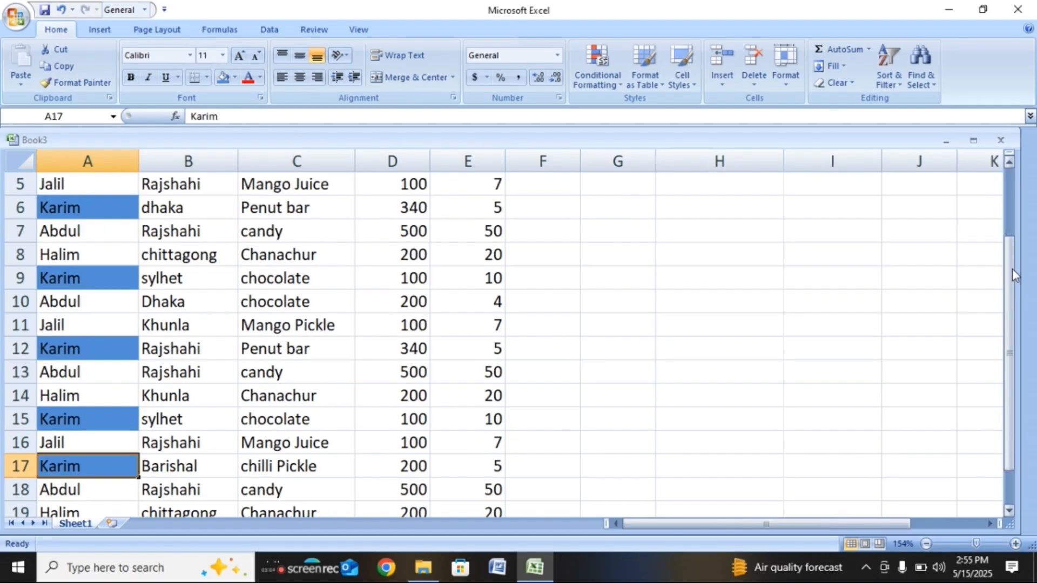
{"action": "left_click_drag", "start_coordinate": [1010, 268], "coordinate": [1023, 315]}
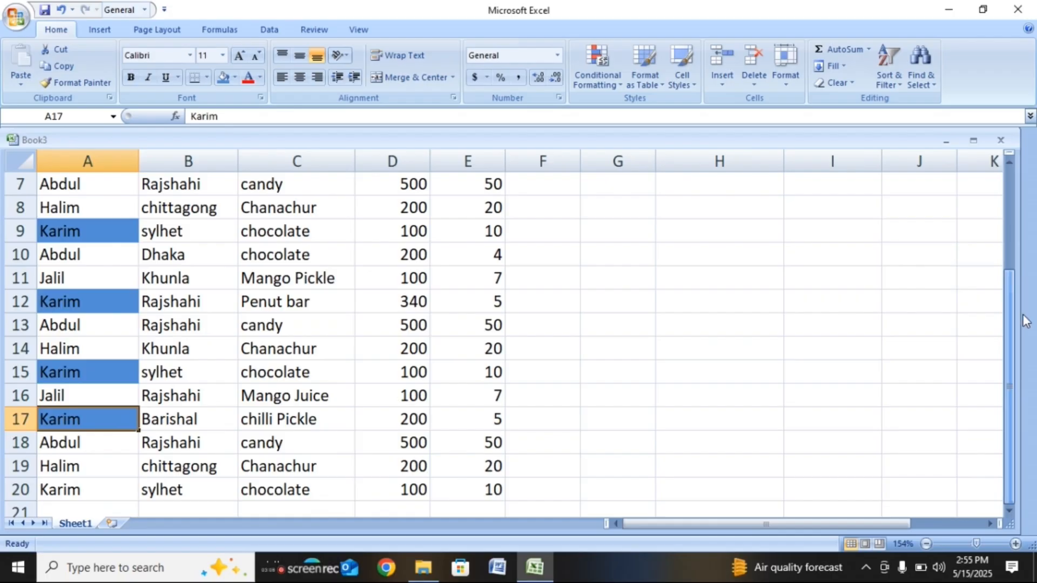
{"action": "left_click", "coordinate": [89, 491]}
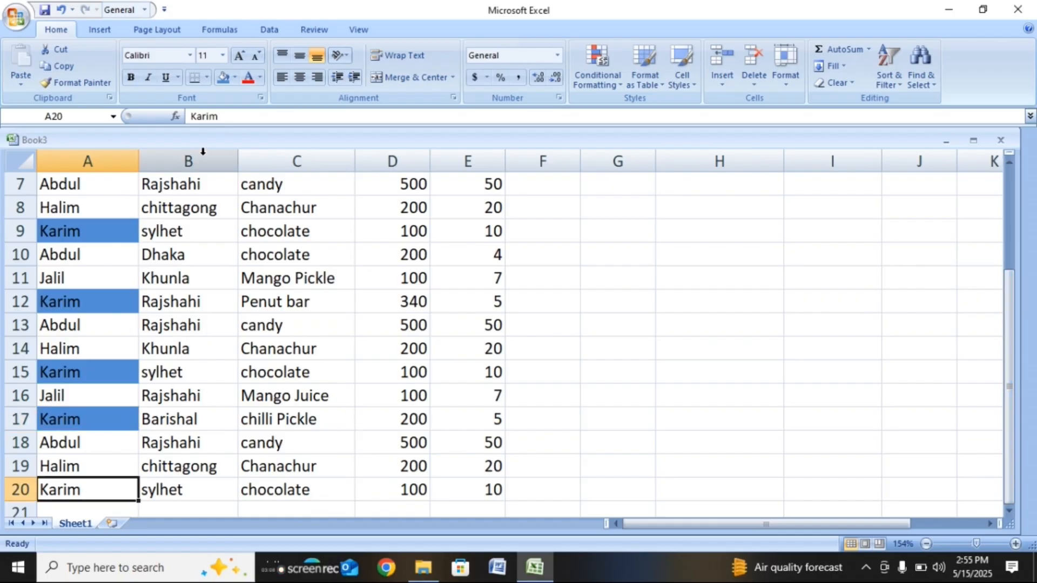
{"action": "left_click", "coordinate": [222, 79]}
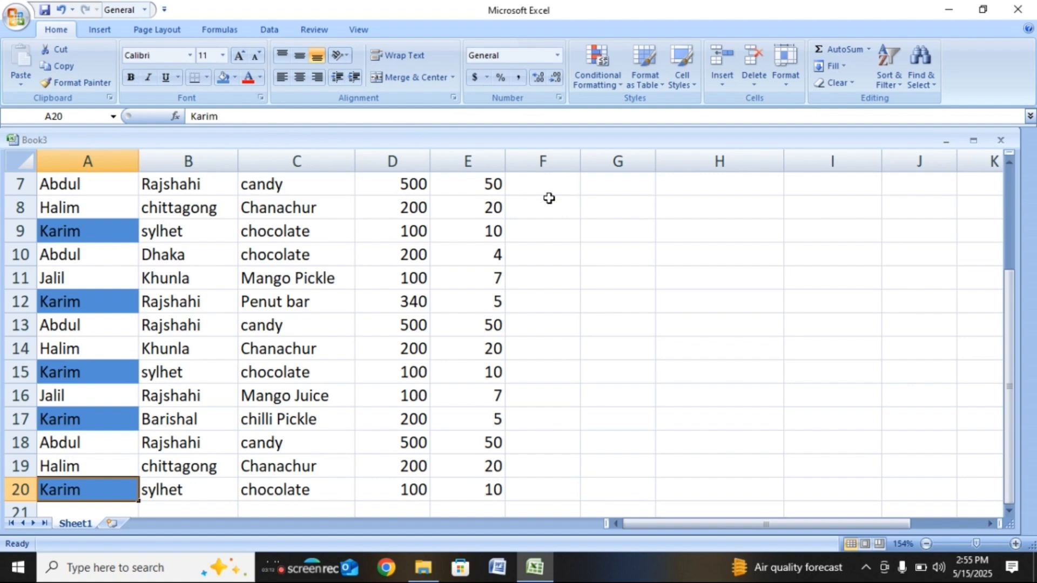
{"action": "left_click", "coordinate": [714, 299]}
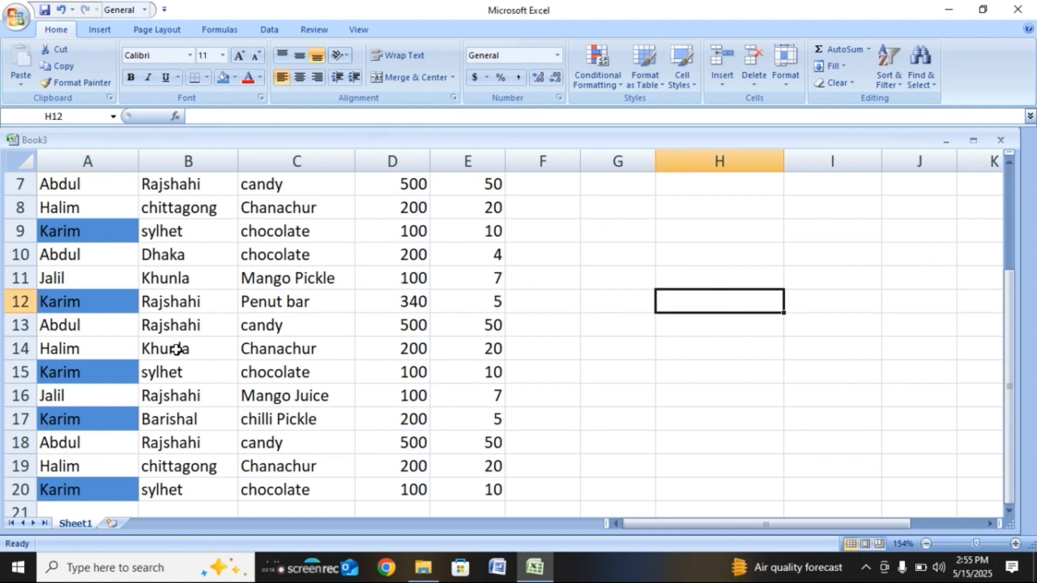
Step: Fill the "sylhet" area cells B20, B15 and B9 with dark tan
{"action": "left_click", "coordinate": [177, 490]}
{"action": "left_click", "coordinate": [235, 78]}
{"action": "left_click", "coordinate": [253, 142]}
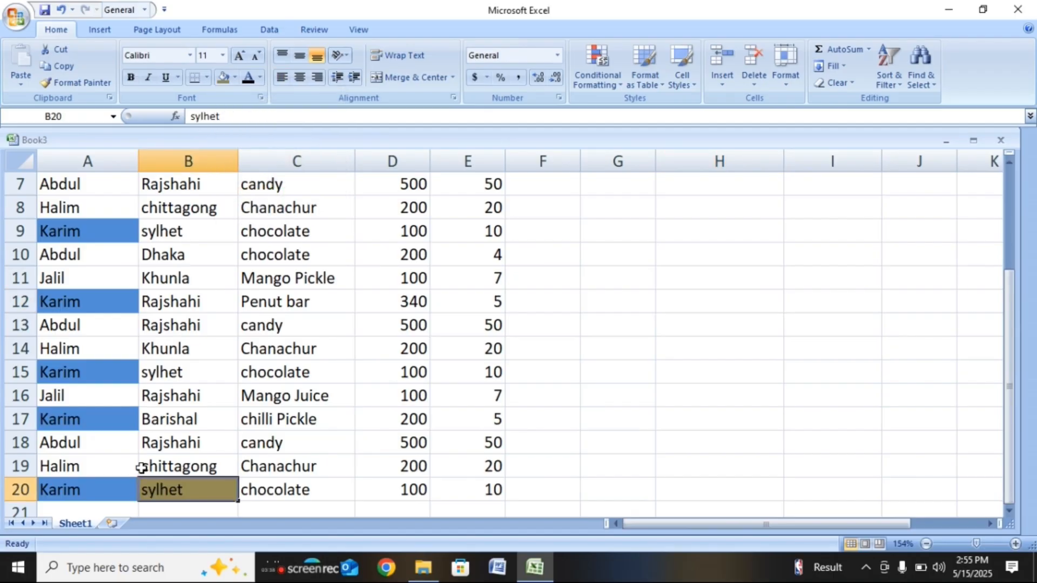
{"action": "left_click", "coordinate": [176, 371]}
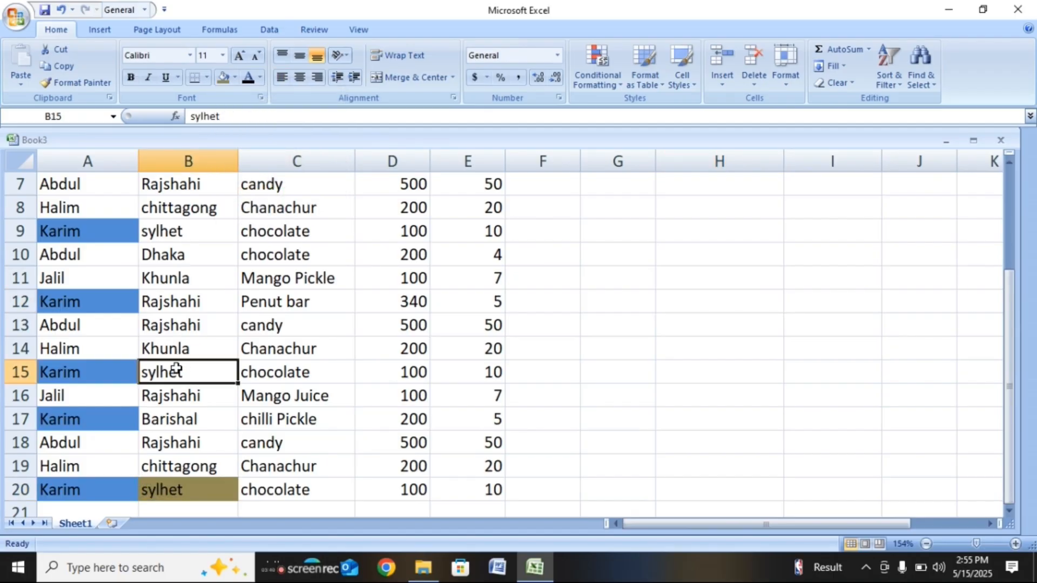
{"action": "left_click", "coordinate": [226, 83]}
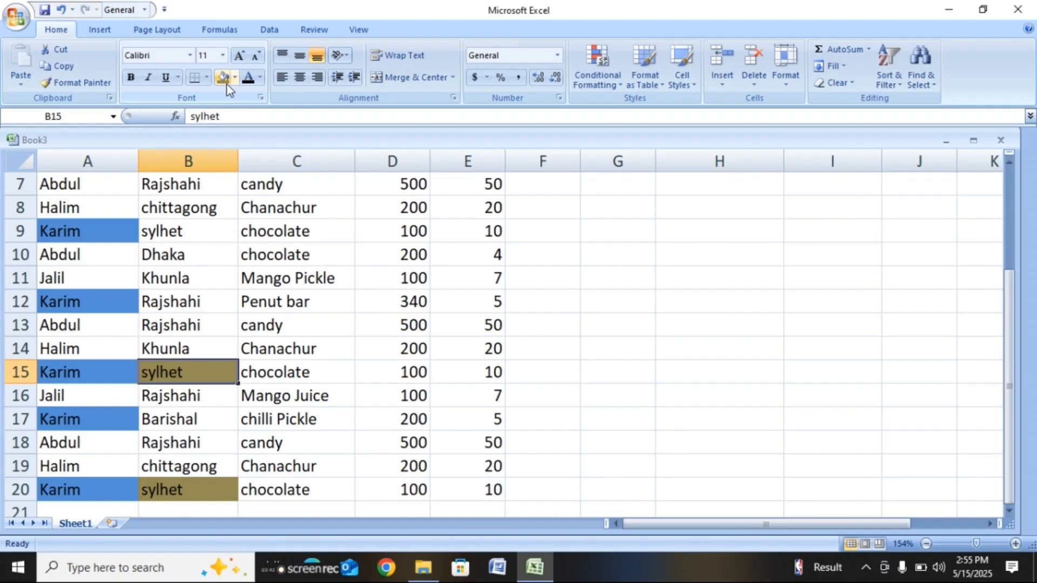
{"action": "left_click", "coordinate": [169, 231]}
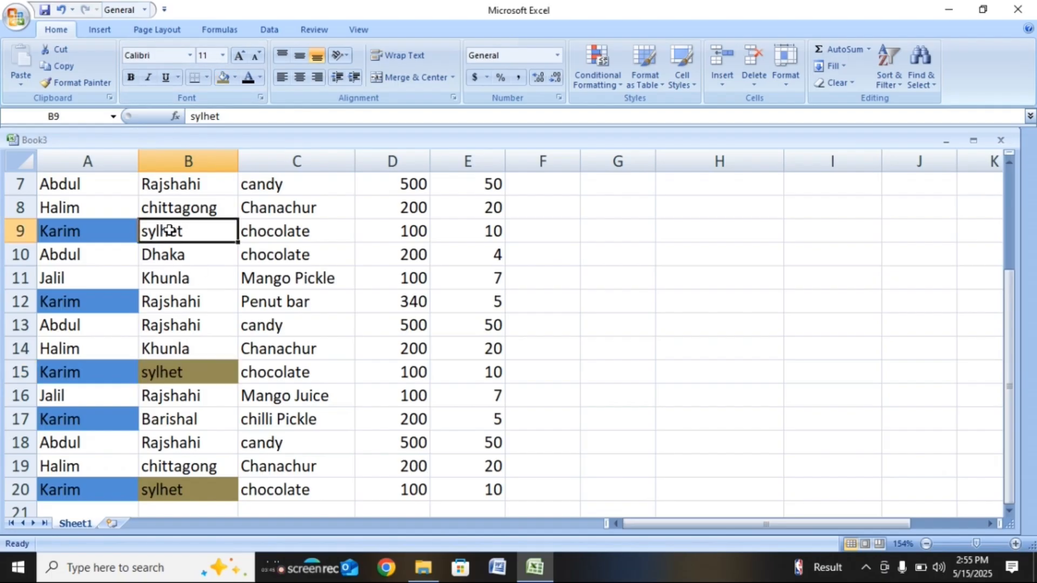
{"action": "left_click", "coordinate": [223, 78]}
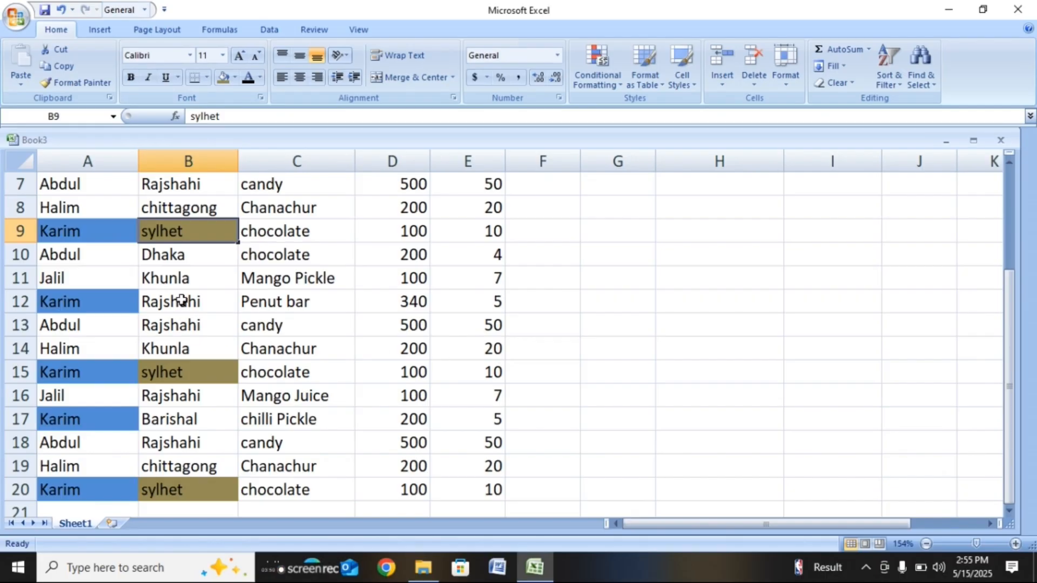
Step: Fill the "Barishal" area cell B17 with light red and the "Rajshahi" cell B12 with light purple
{"action": "left_click", "coordinate": [173, 419]}
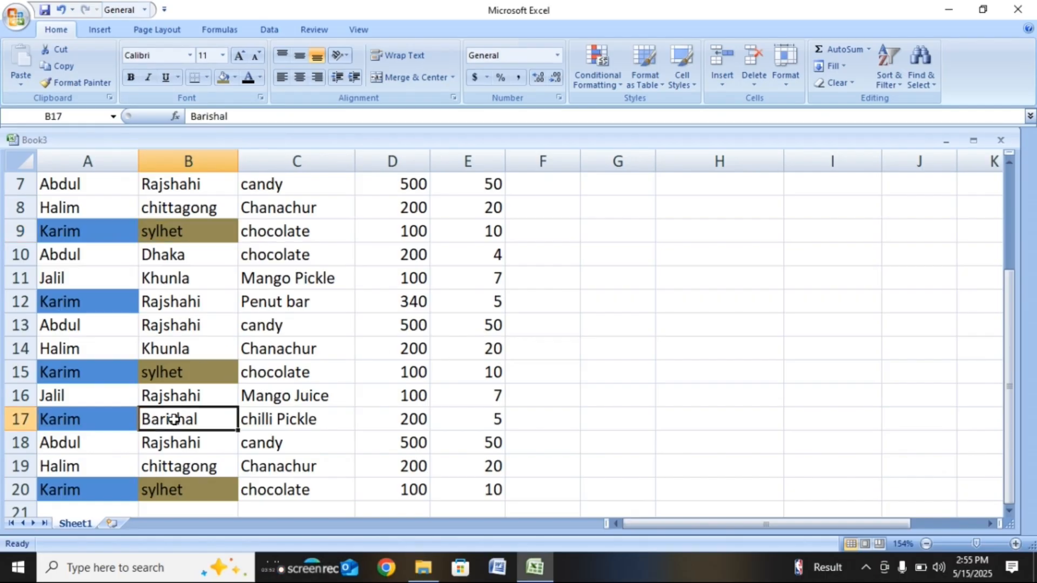
{"action": "left_click", "coordinate": [237, 78]}
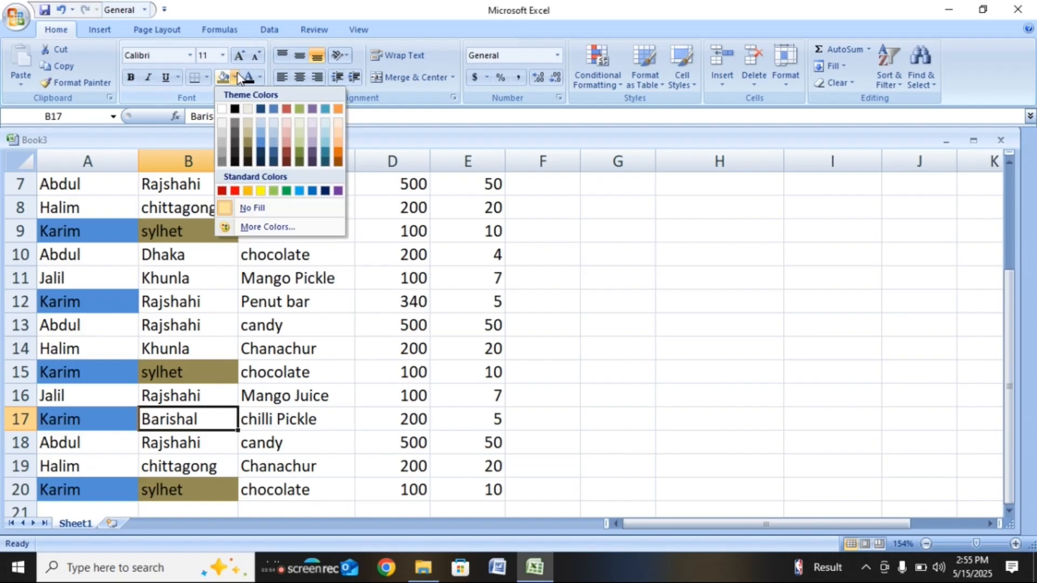
{"action": "left_click", "coordinate": [290, 139]}
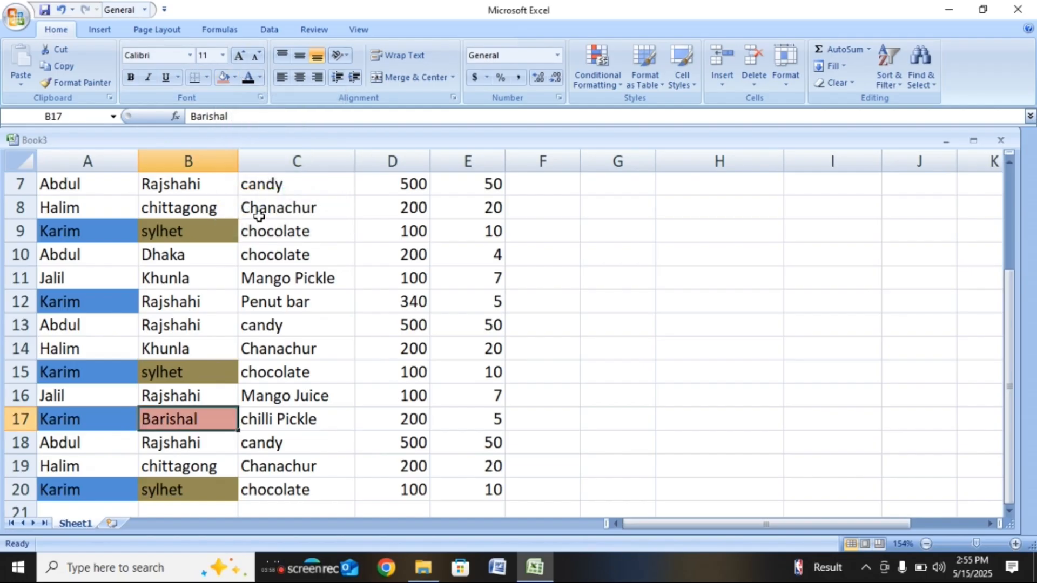
{"action": "left_click", "coordinate": [171, 305]}
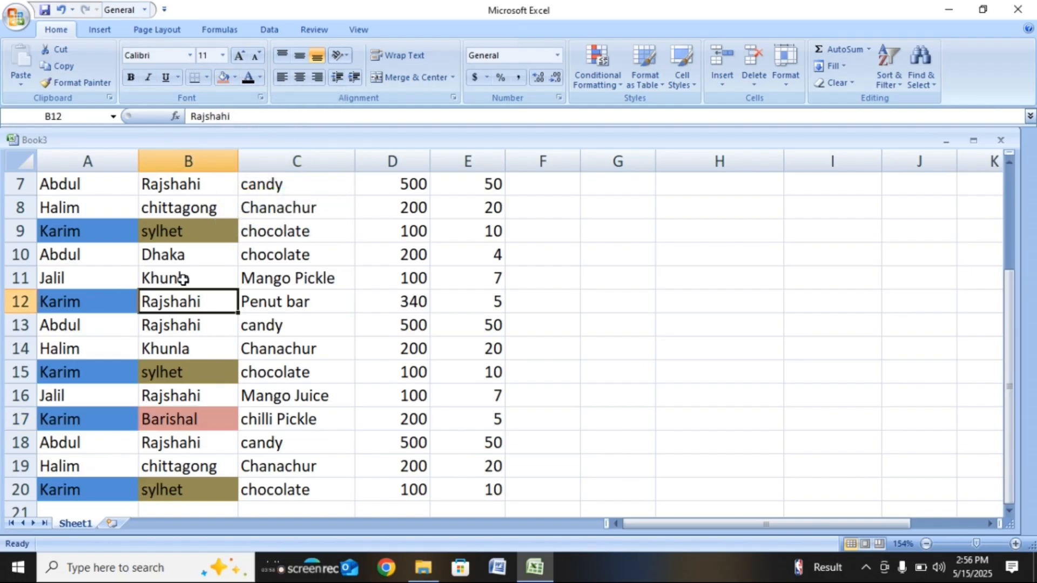
{"action": "left_click", "coordinate": [236, 77]}
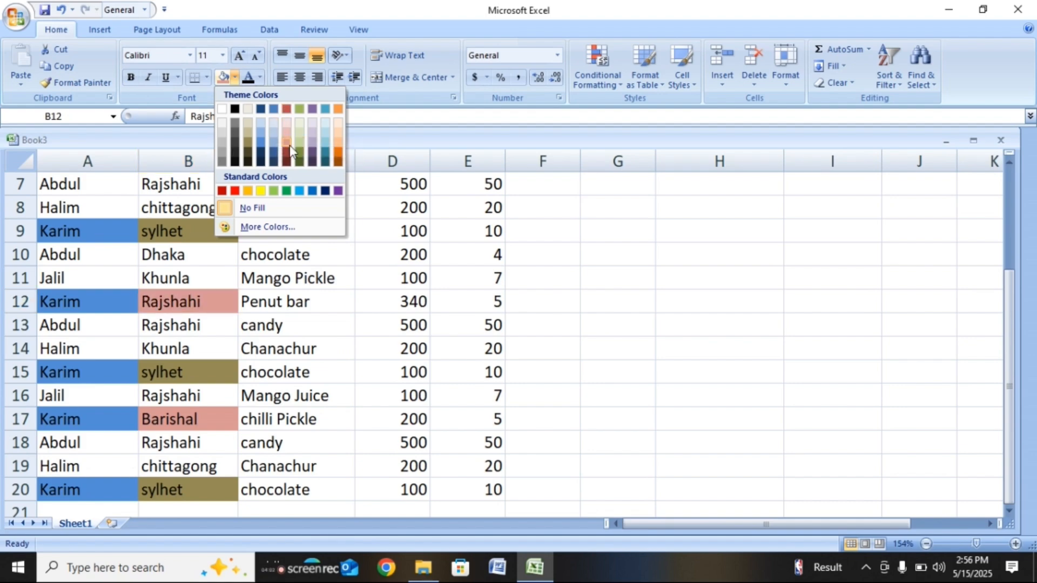
{"action": "left_click", "coordinate": [316, 131]}
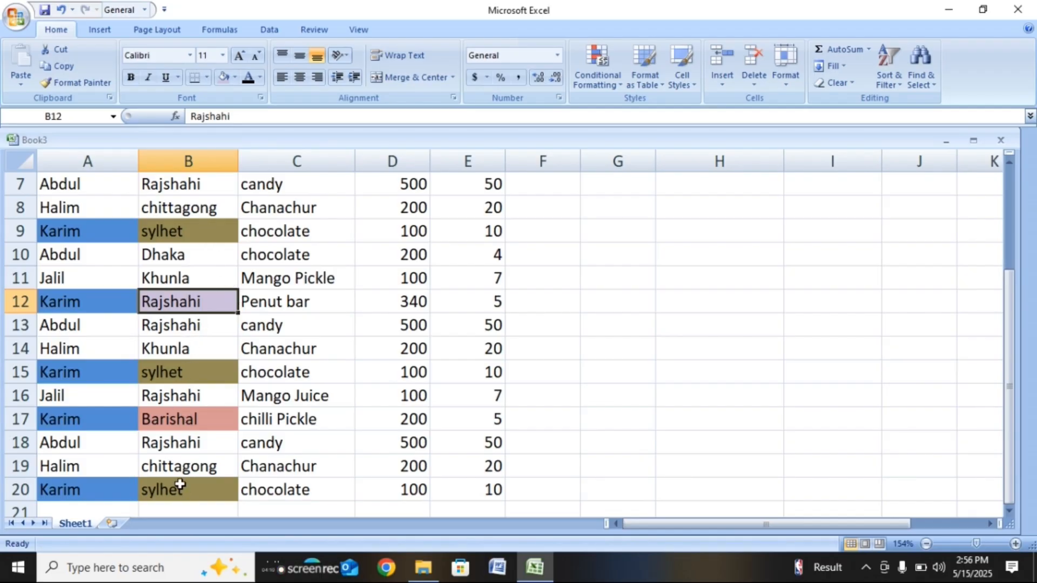
{"action": "left_click", "coordinate": [766, 349]}
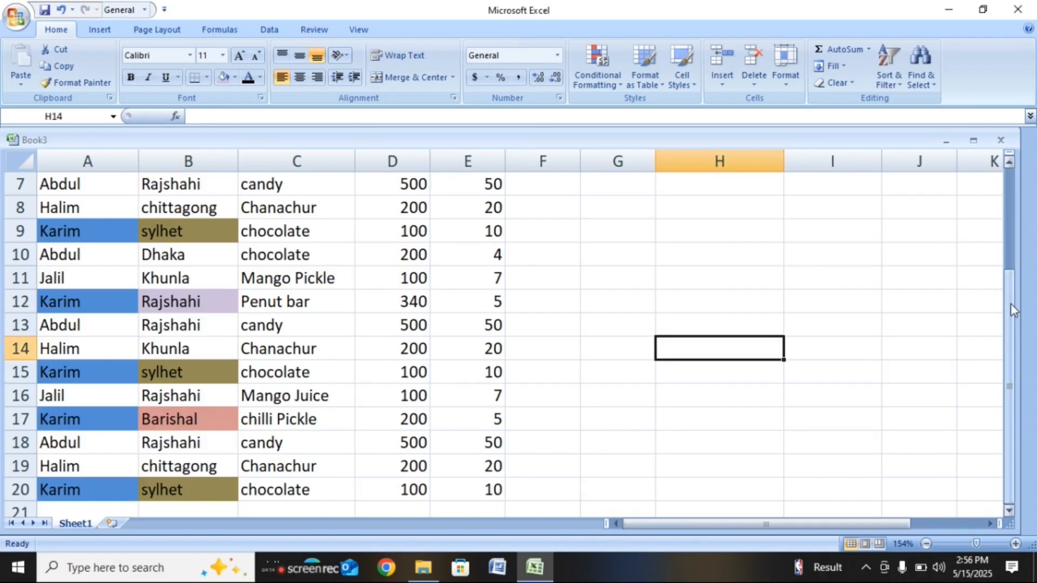
Step: Fill the "dhaka" area cell B6 with light aqua blue
{"action": "left_click_drag", "start_coordinate": [1010, 303], "coordinate": [1005, 271]}
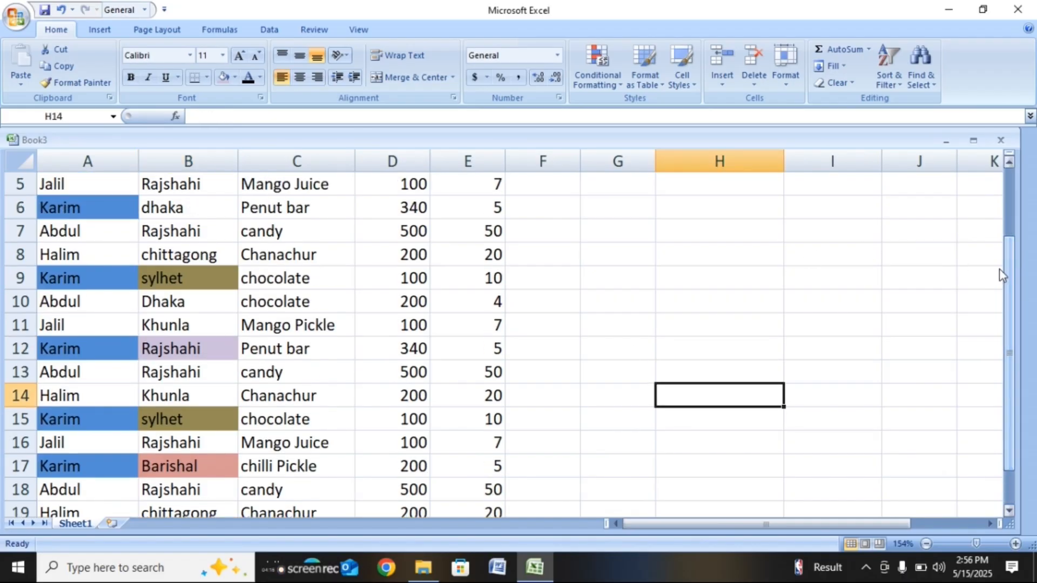
{"action": "left_click", "coordinate": [222, 208]}
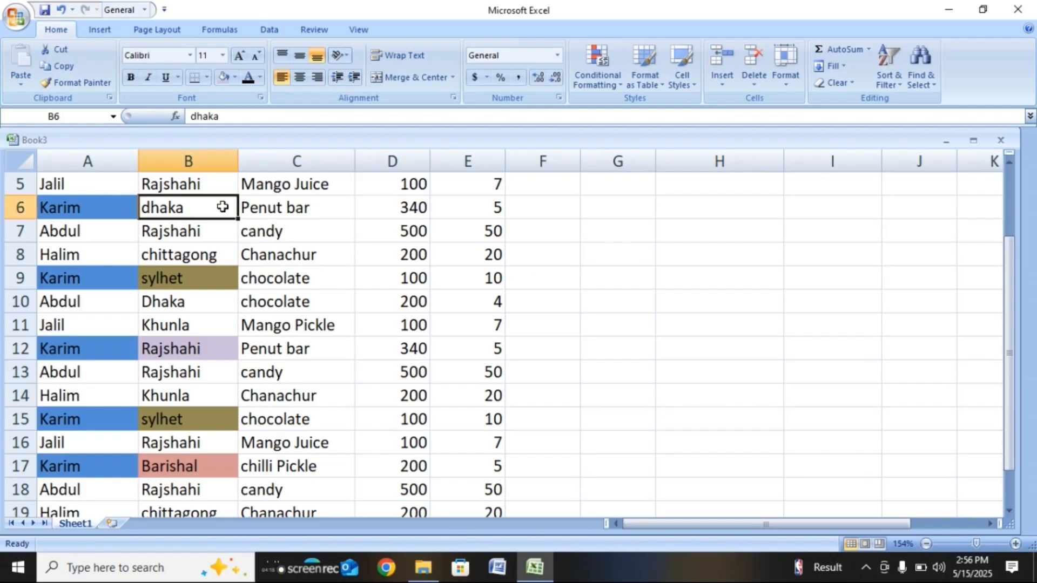
{"action": "left_click", "coordinate": [234, 75]}
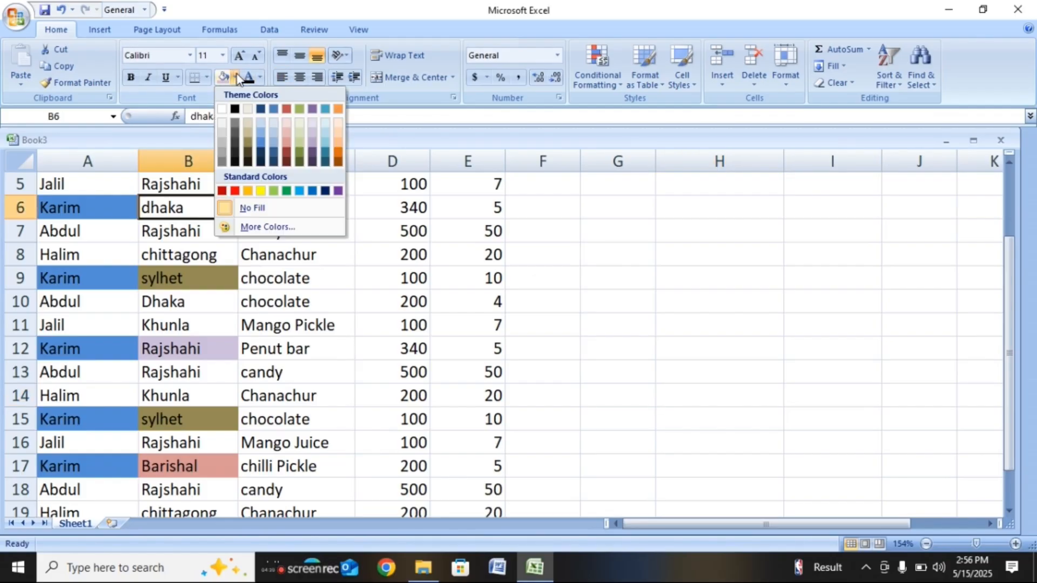
{"action": "left_click", "coordinate": [325, 132]}
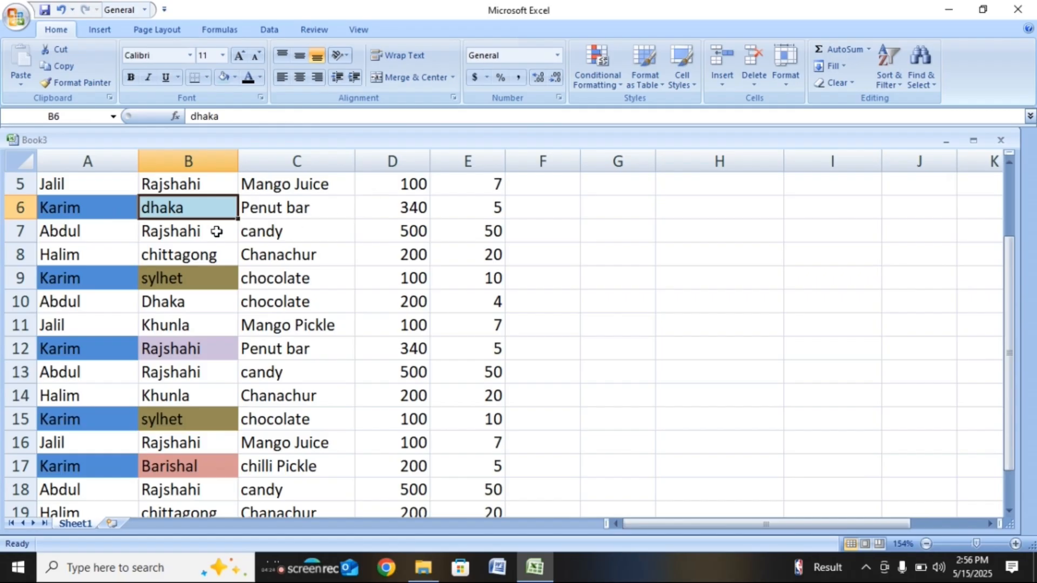
{"action": "left_click", "coordinate": [648, 305]}
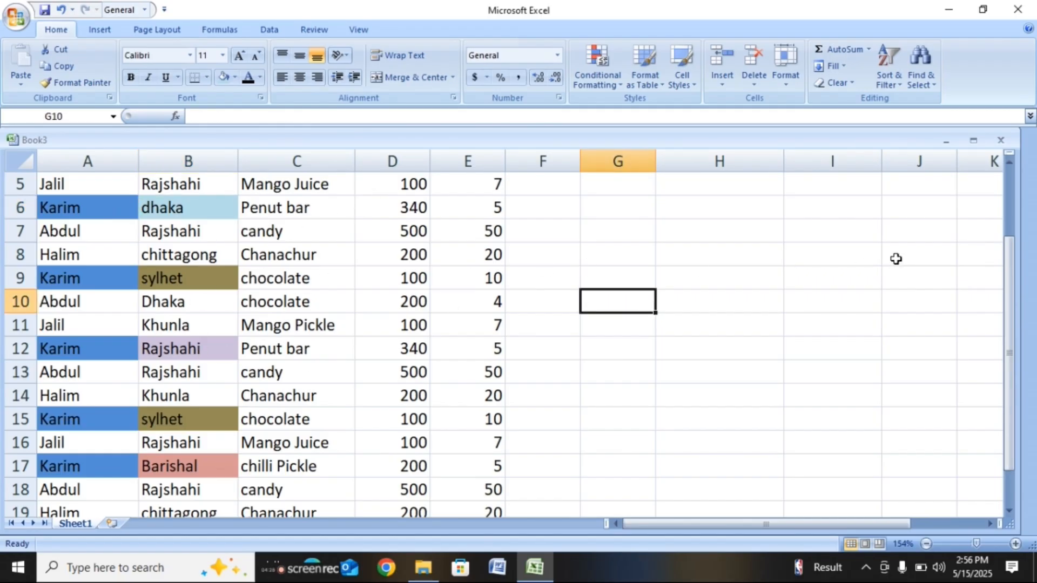
Step: Fill the "chocolate" product cells C9, C20 and C15 with light purple
{"action": "left_click_drag", "start_coordinate": [1013, 251], "coordinate": [1014, 265]}
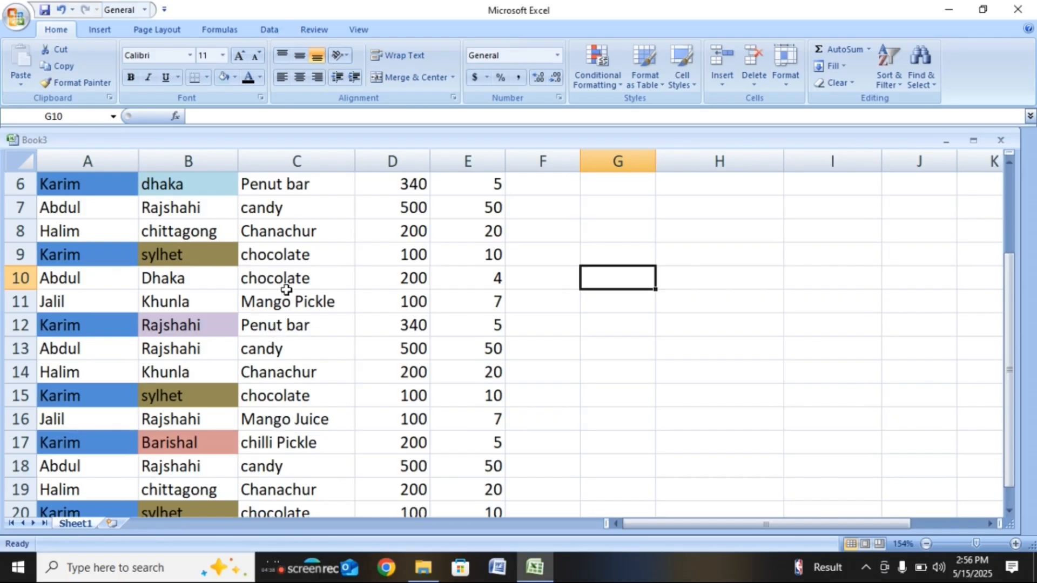
{"action": "left_click", "coordinate": [321, 255]}
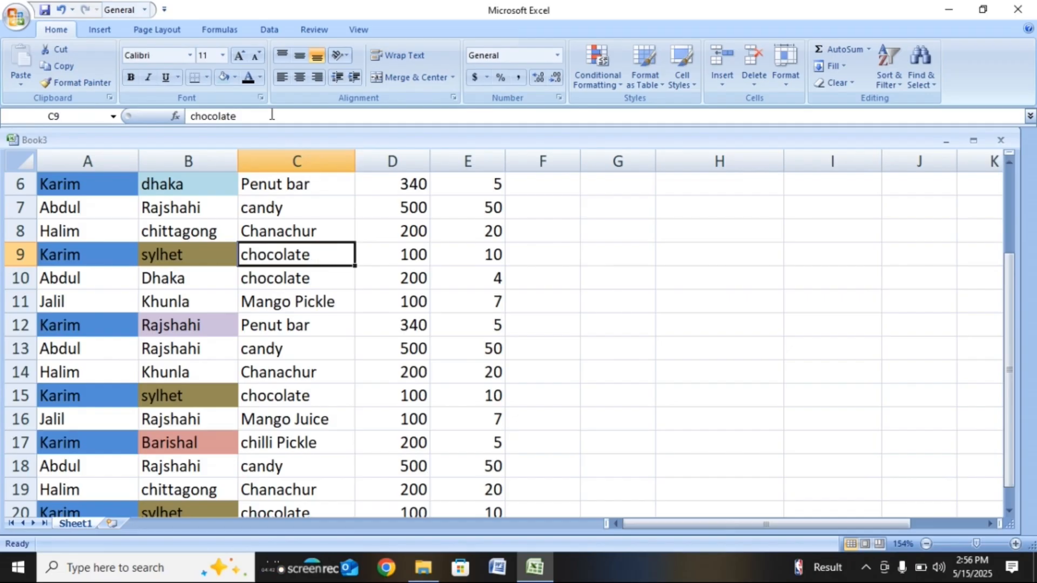
{"action": "left_click", "coordinate": [234, 78]}
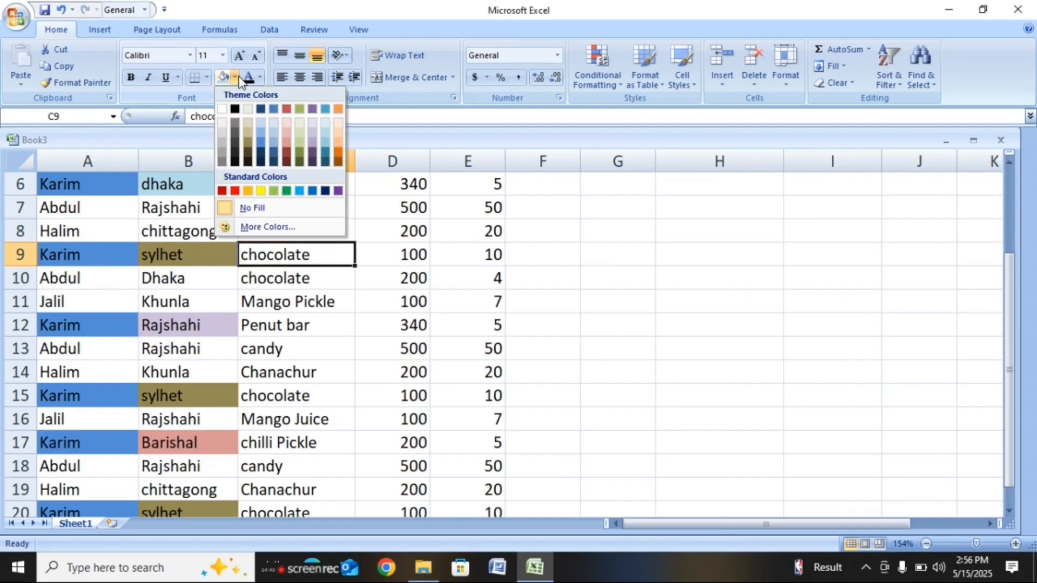
{"action": "left_click", "coordinate": [316, 131]}
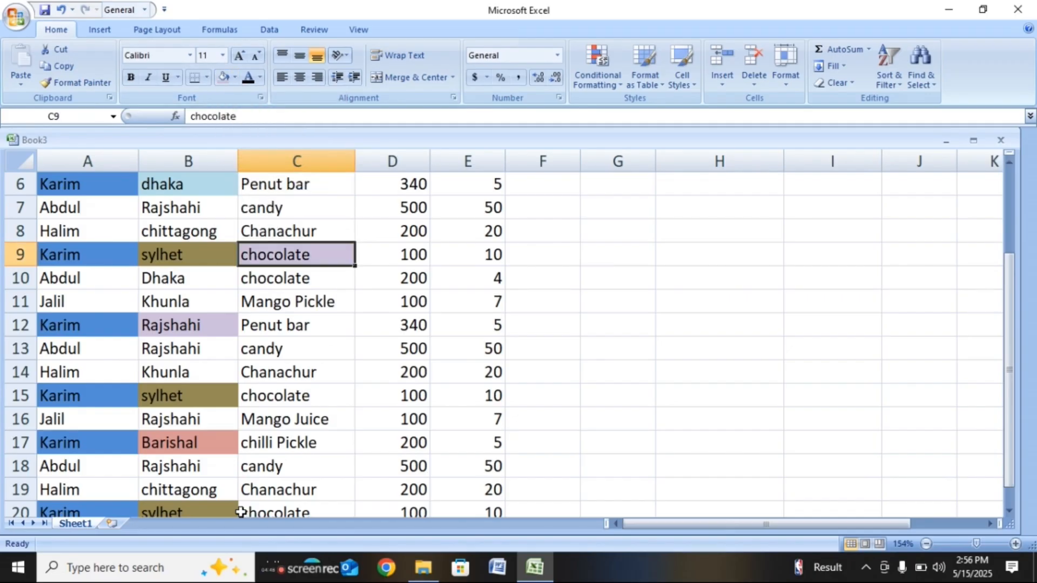
{"action": "left_click", "coordinate": [299, 510]}
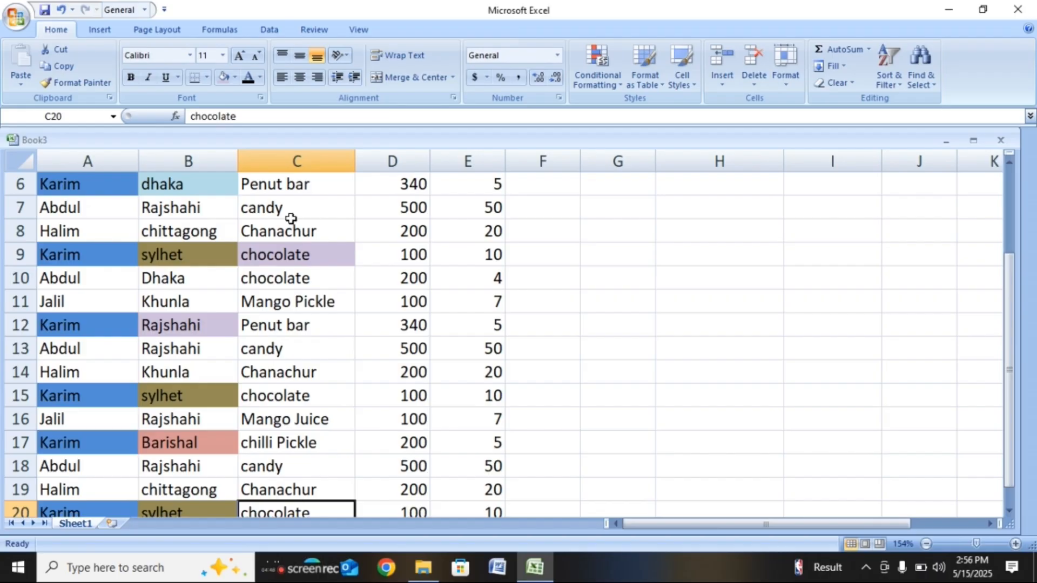
{"action": "left_click", "coordinate": [227, 82]}
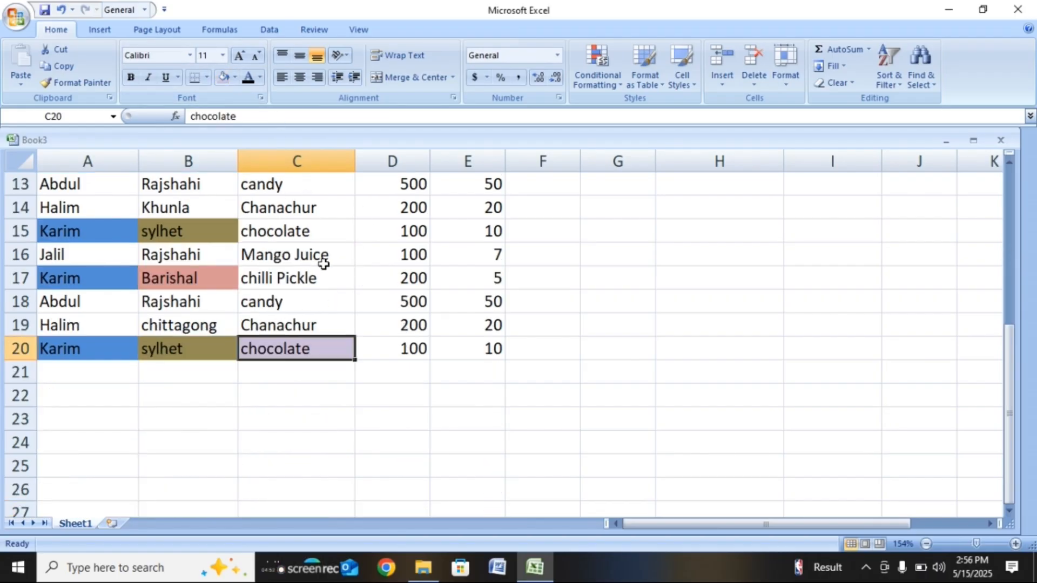
{"action": "left_click", "coordinate": [296, 232]}
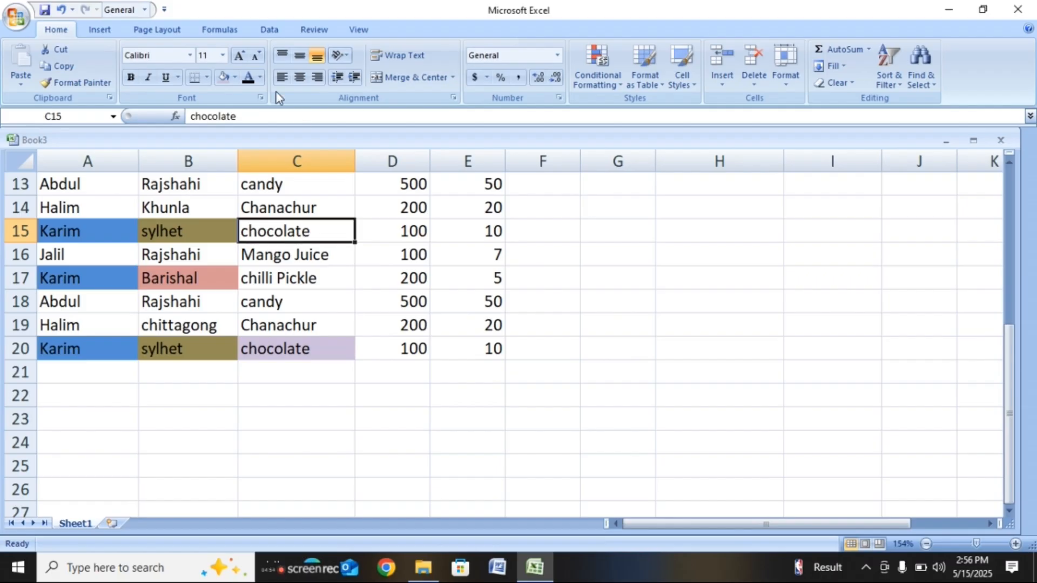
{"action": "left_click", "coordinate": [261, 77]}
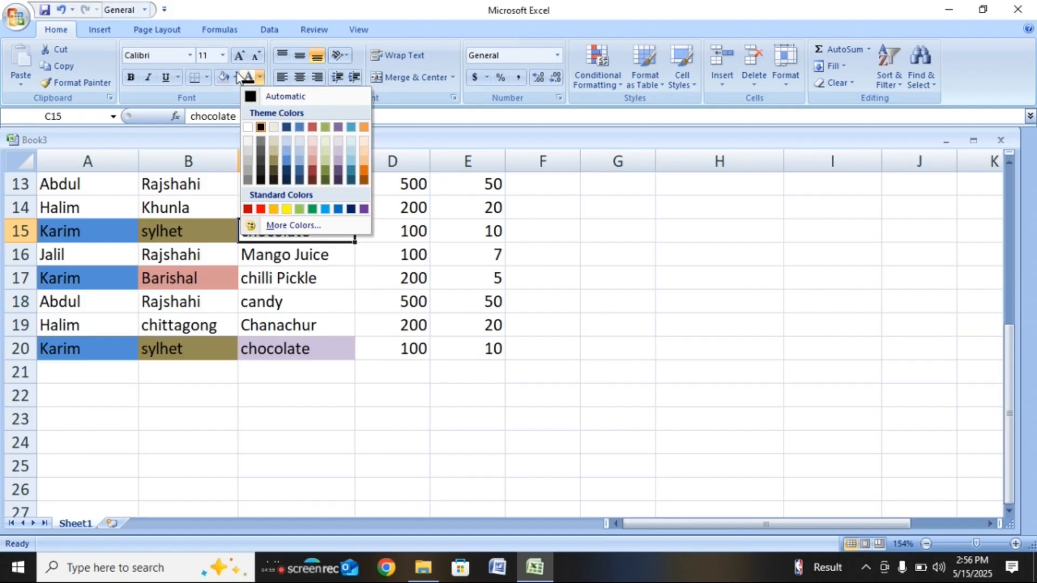
{"action": "left_click", "coordinate": [234, 76]}
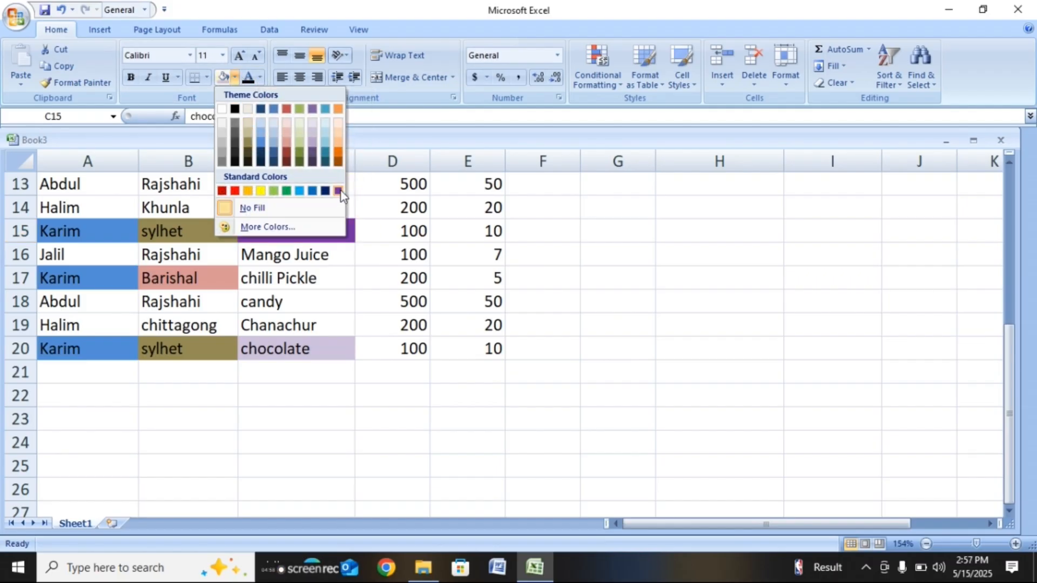
{"action": "left_click", "coordinate": [313, 134]}
{"action": "left_click", "coordinate": [633, 309]}
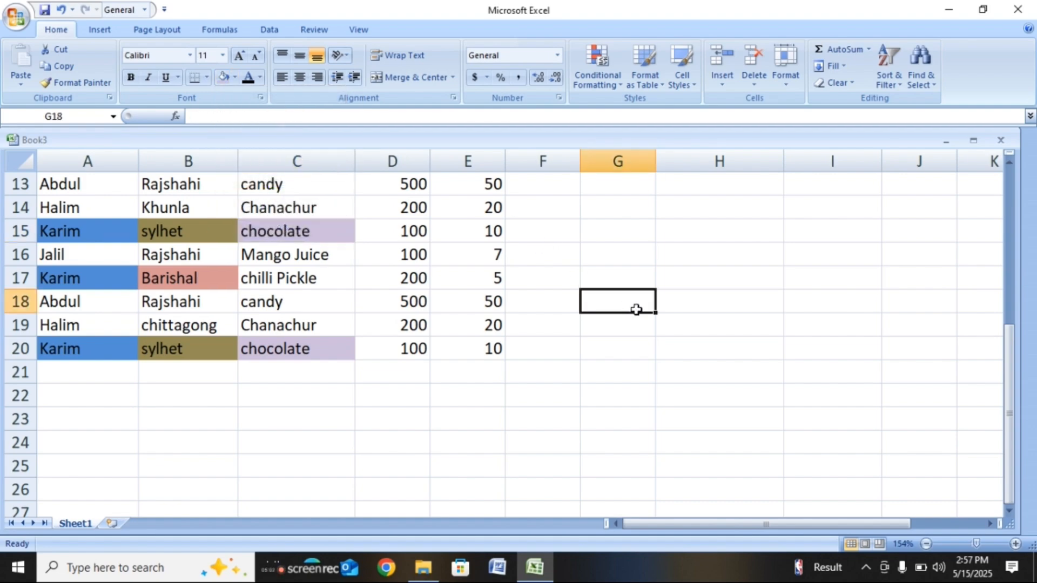
{"action": "scroll", "coordinate": [983, 294], "scroll_direction": "up", "scroll_amount": 2}
{"action": "left_click", "coordinate": [1007, 336]}
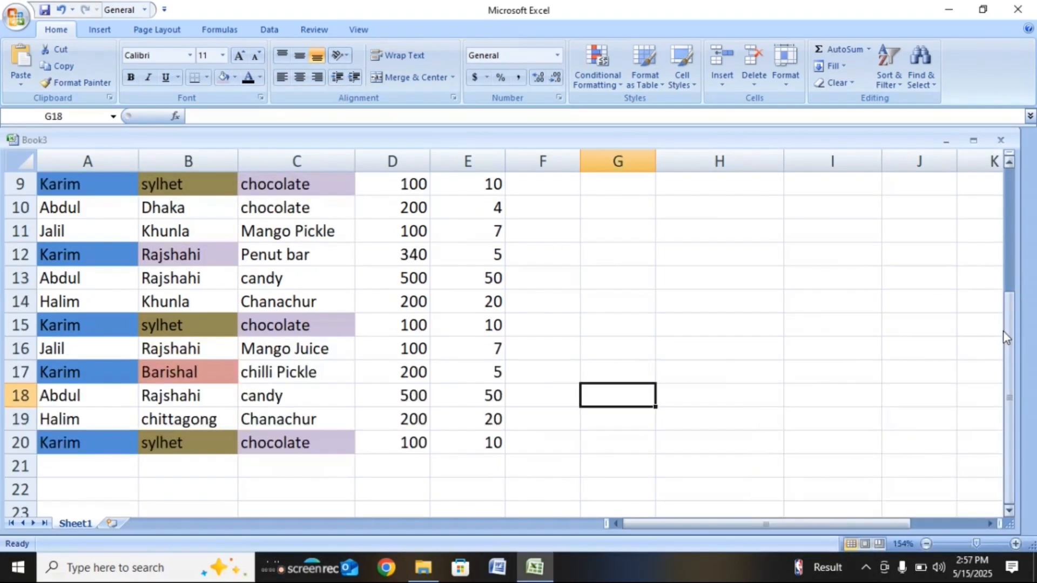
{"action": "left_click_drag", "start_coordinate": [1009, 316], "coordinate": [1017, 248]}
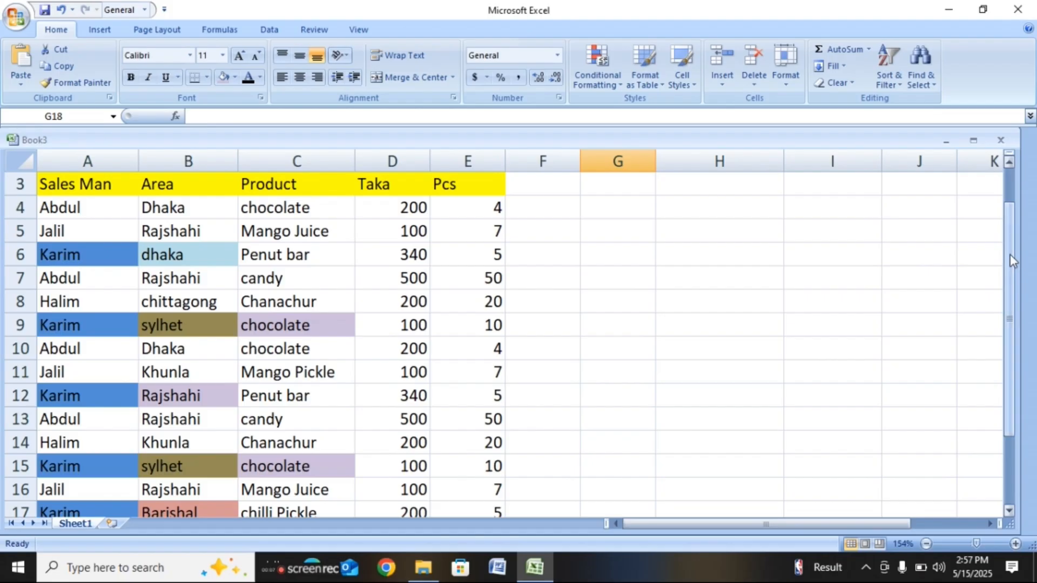
{"action": "left_click_drag", "start_coordinate": [1013, 263], "coordinate": [1010, 282]}
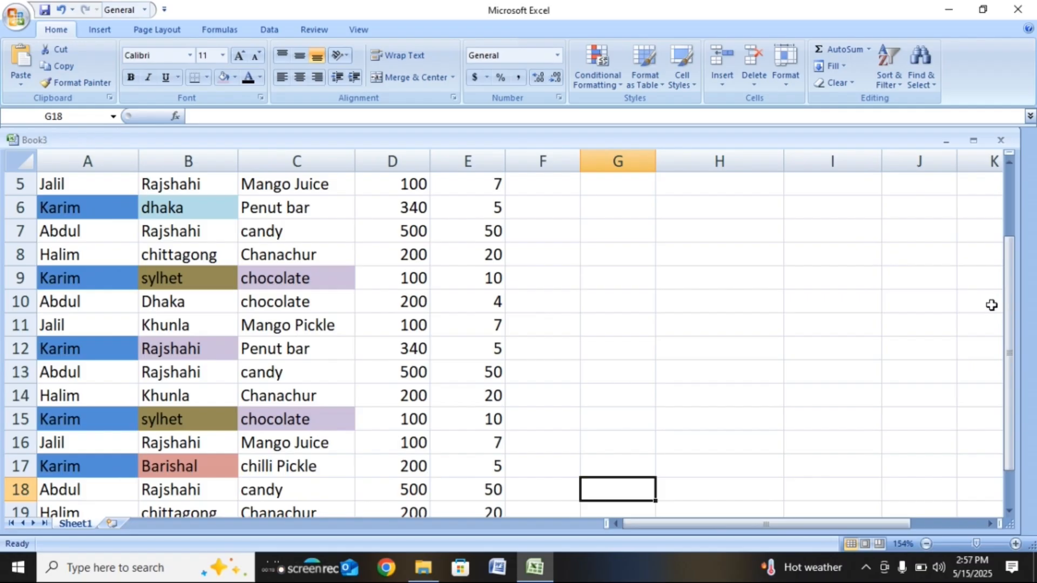
{"action": "left_click_drag", "start_coordinate": [1009, 312], "coordinate": [982, 238]}
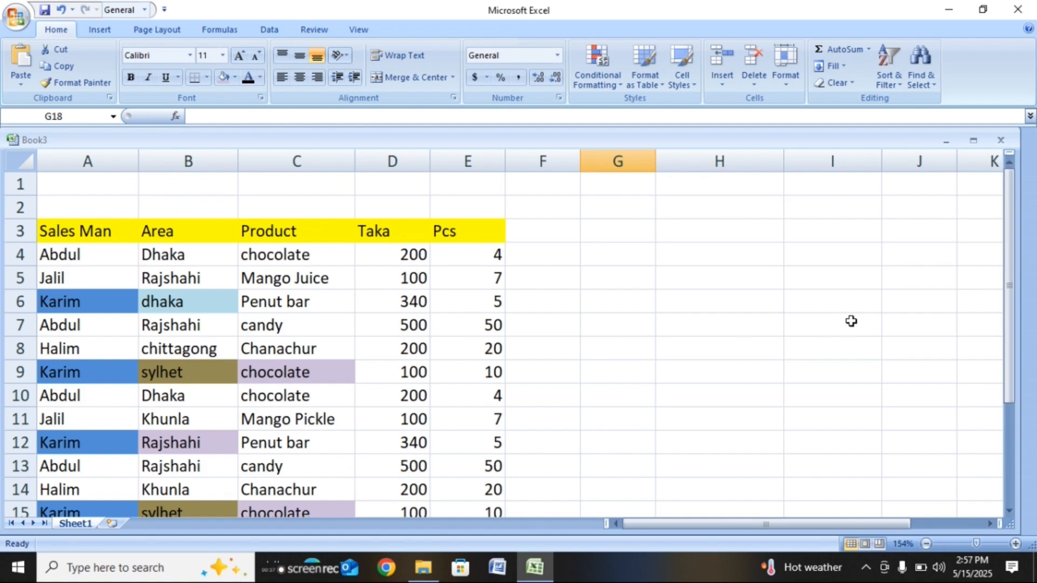
{"action": "left_click", "coordinate": [102, 30]}
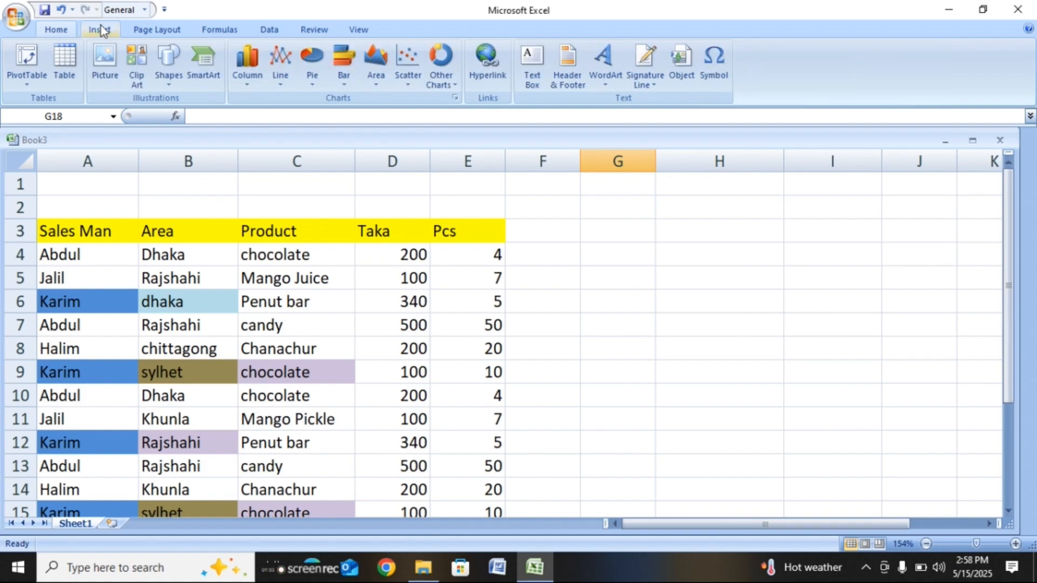
{"action": "left_click", "coordinate": [30, 70]}
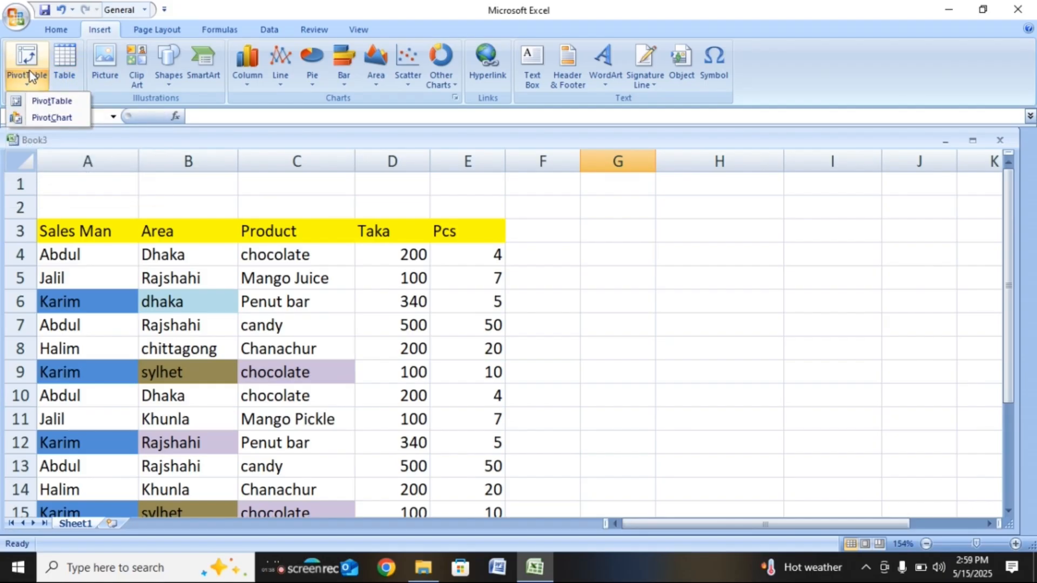
{"action": "left_click", "coordinate": [48, 101]}
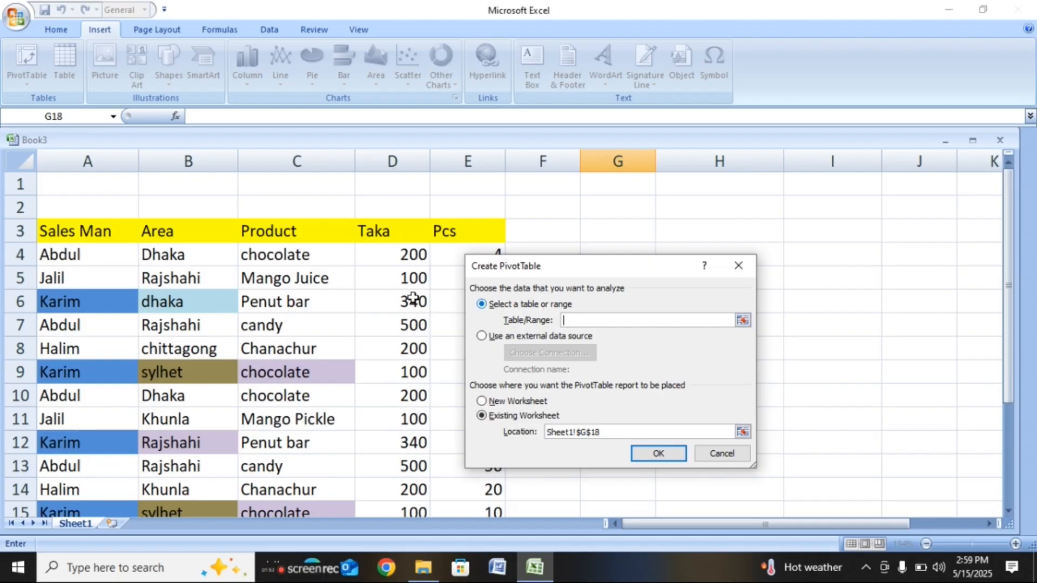
{"action": "left_click_drag", "start_coordinate": [42, 238], "coordinate": [458, 369]}
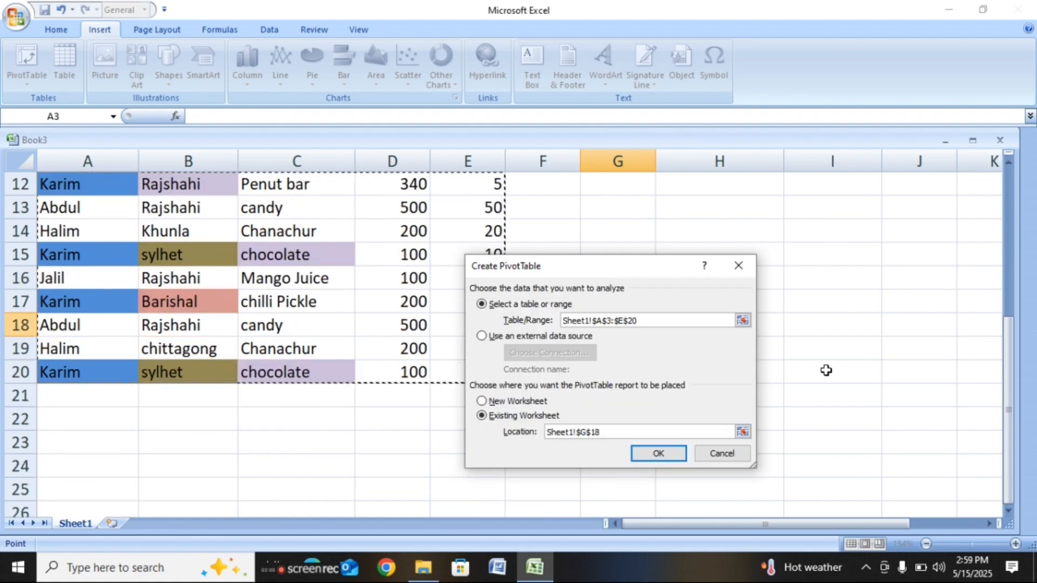
{"action": "left_click_drag", "start_coordinate": [1008, 378], "coordinate": [1003, 236]}
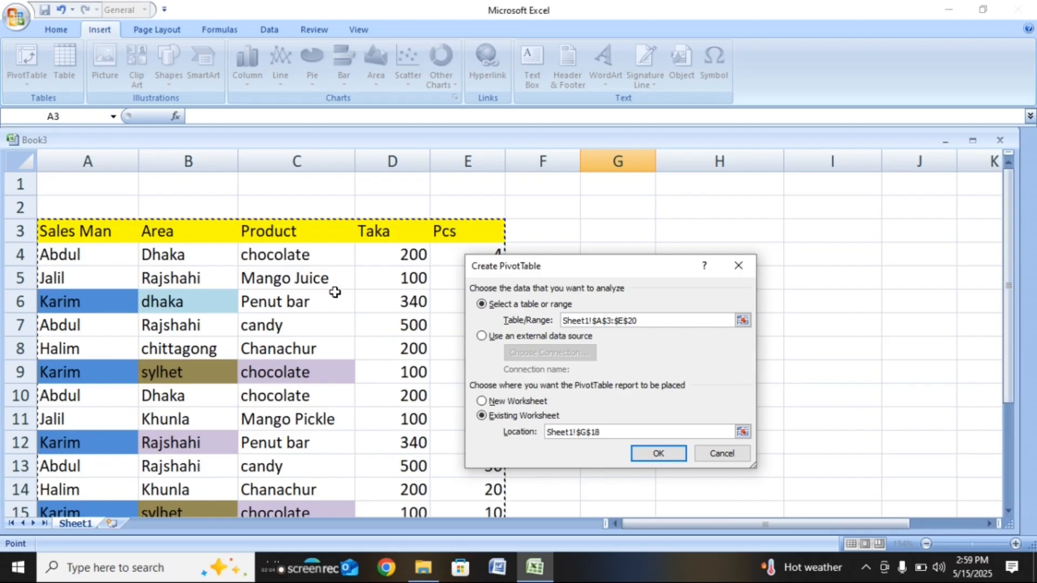
{"action": "left_click", "coordinate": [106, 258]}
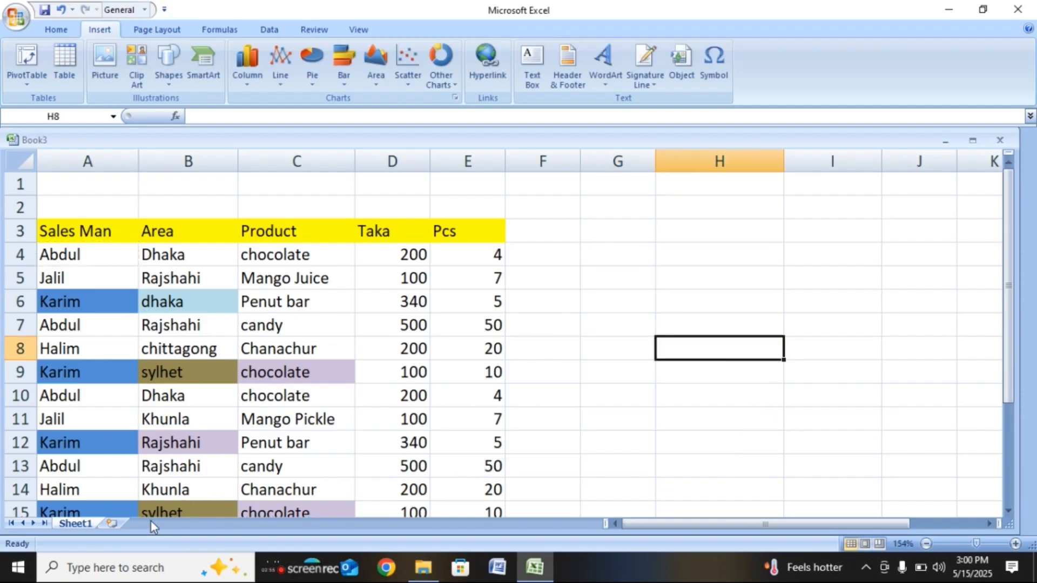
Step: Add a new blank worksheet to the workbook and return to the sales data on Sheet1
{"action": "left_click", "coordinate": [111, 524]}
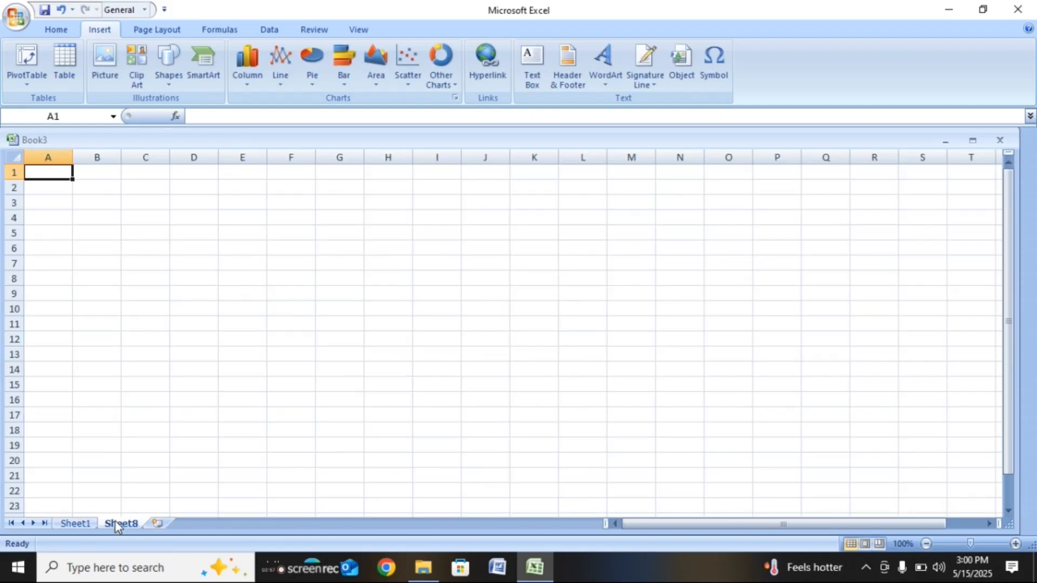
{"action": "left_click", "coordinate": [86, 525]}
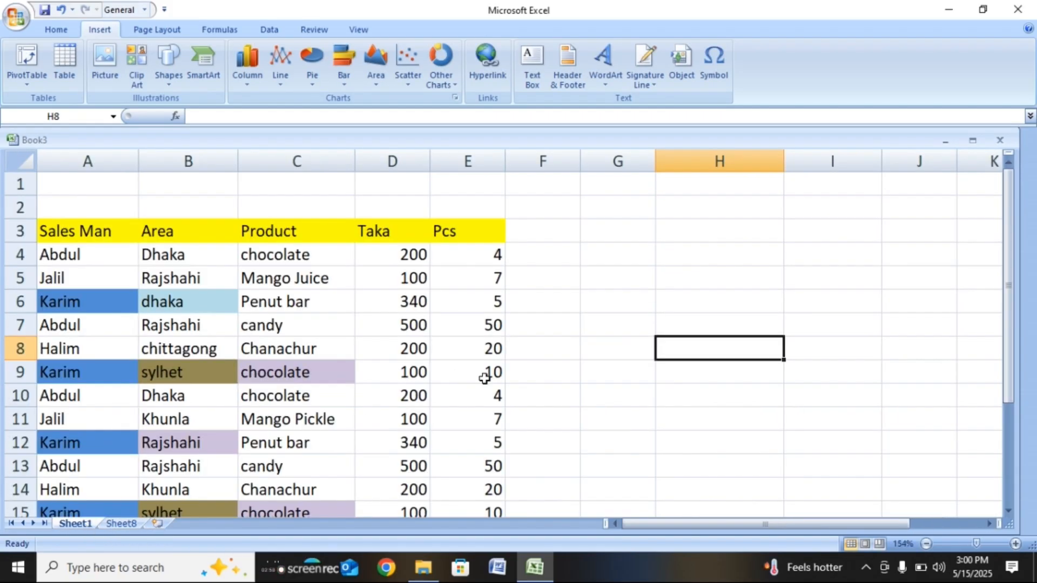
{"action": "left_click", "coordinate": [584, 369]}
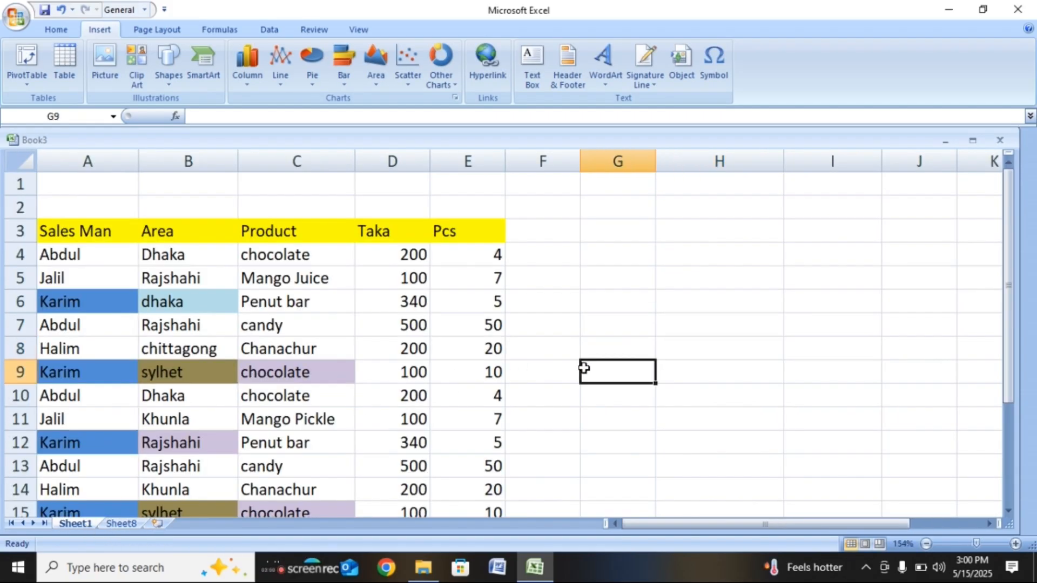
Step: Create a PivotTable on a new worksheet from the Sheet1 sales data range A3:E20
{"action": "left_click", "coordinate": [105, 253]}
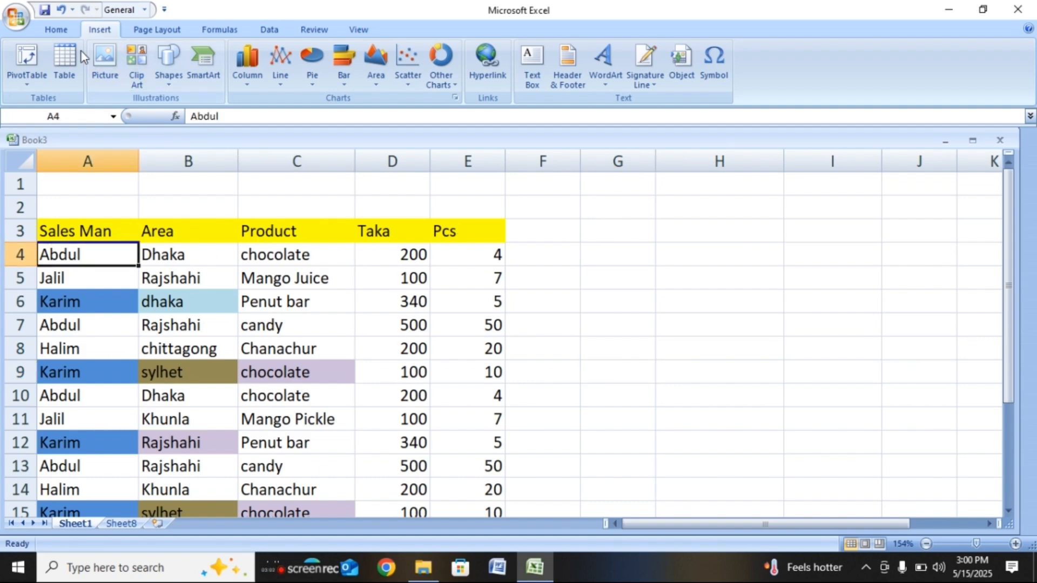
{"action": "left_click", "coordinate": [71, 29]}
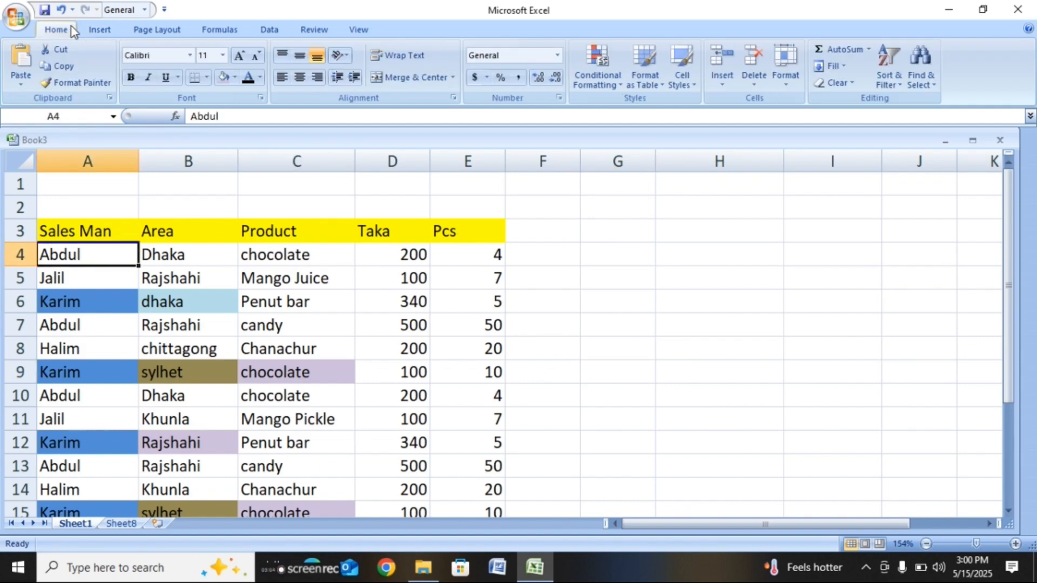
{"action": "left_click", "coordinate": [100, 30]}
{"action": "left_click", "coordinate": [26, 64]}
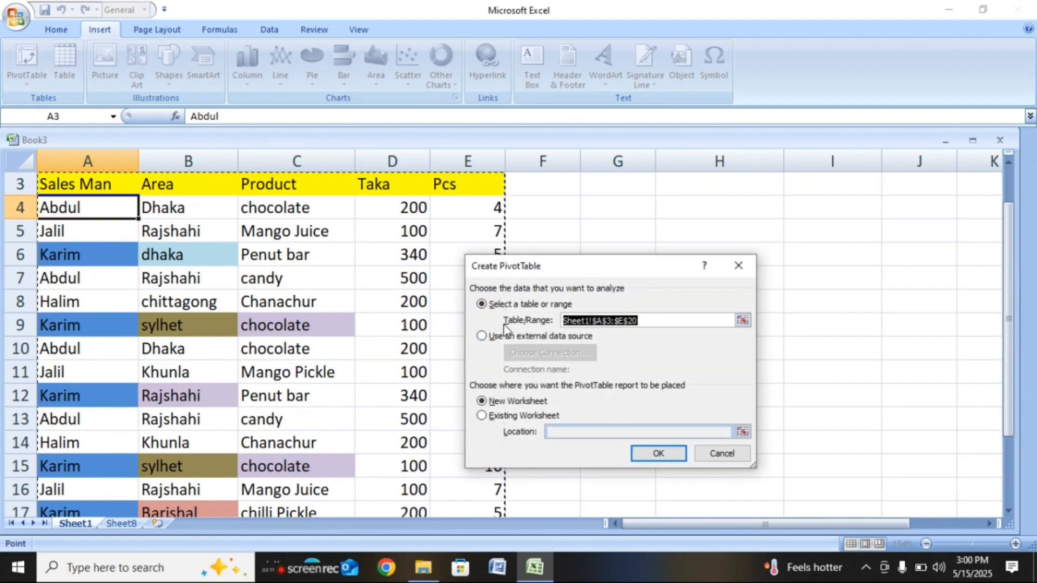
{"action": "left_click", "coordinate": [658, 454]}
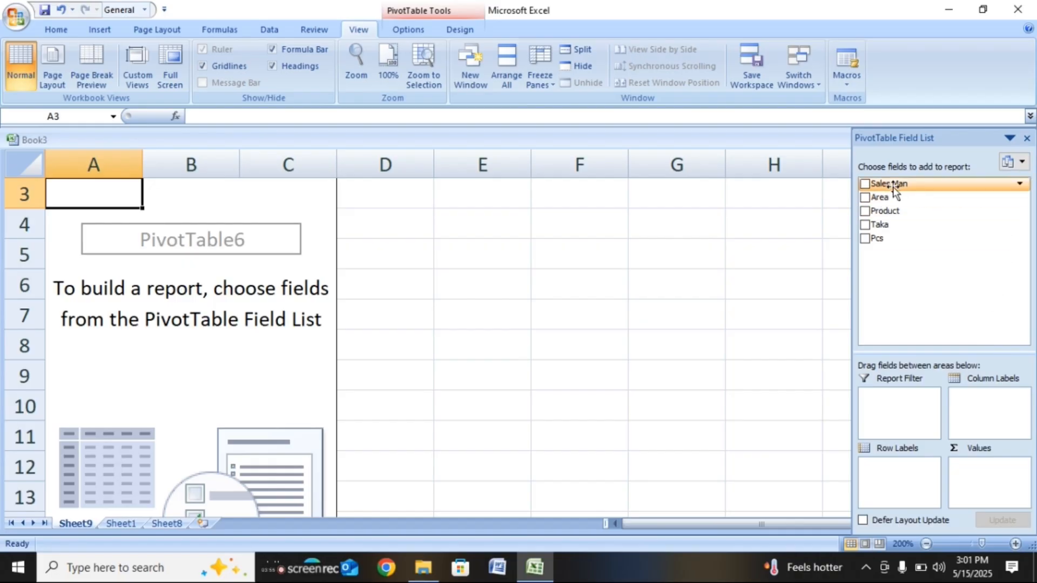
Step: Add Sales Man, Area and Product to the PivotTable as row labels and Taka as a summed value
{"action": "left_click", "coordinate": [865, 184]}
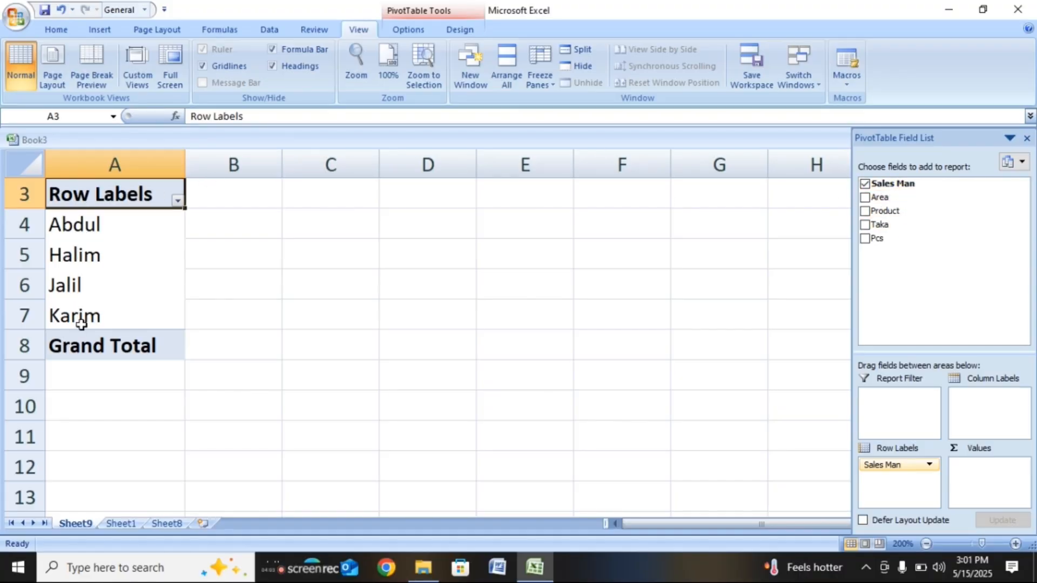
{"action": "left_click", "coordinate": [865, 198]}
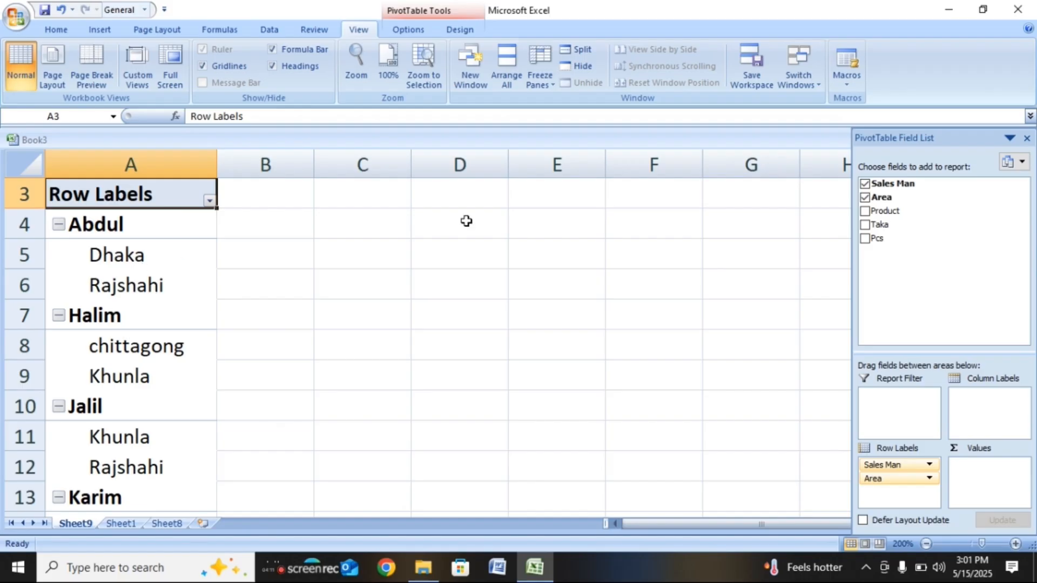
{"action": "left_click", "coordinate": [865, 211]}
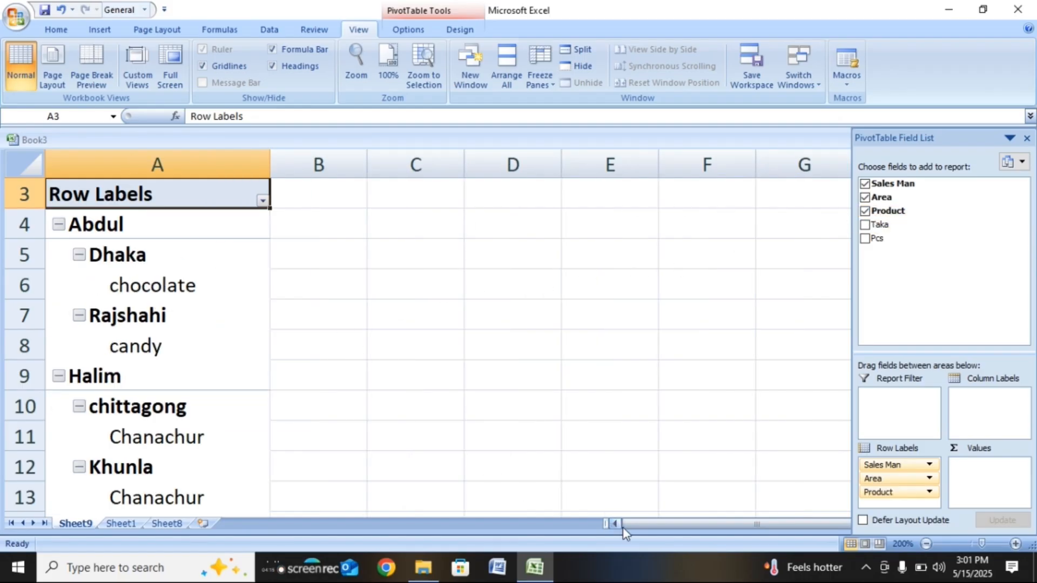
{"action": "left_click_drag", "start_coordinate": [636, 523], "coordinate": [567, 516]}
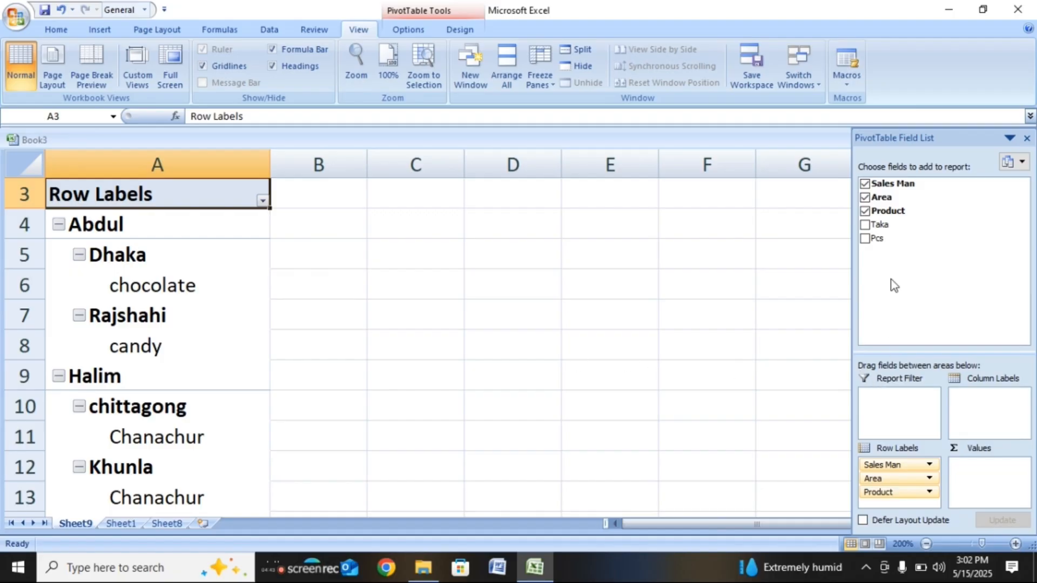
{"action": "left_click", "coordinate": [865, 225]}
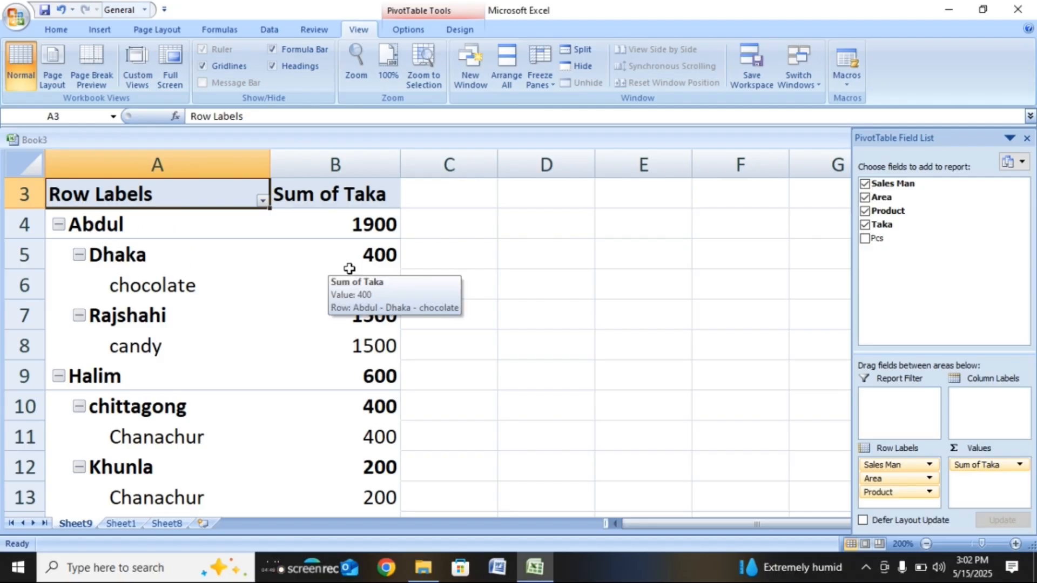
Step: Examine the Taka sums for each salesman, area and product down to the PivotTable's Grand Total row
{"action": "mouse_move", "coordinate": [393, 262]}
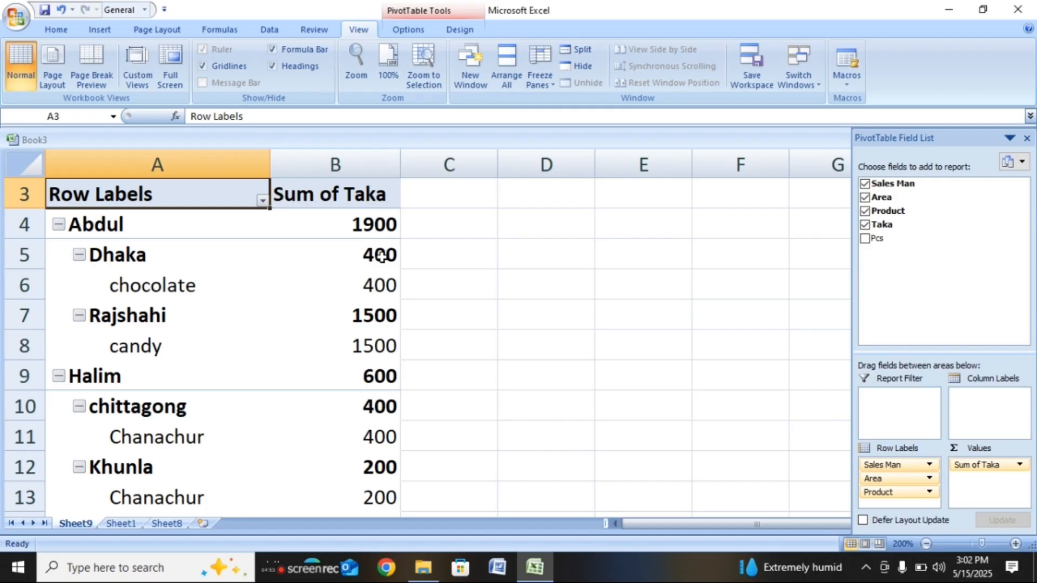
{"action": "left_click", "coordinate": [348, 344]}
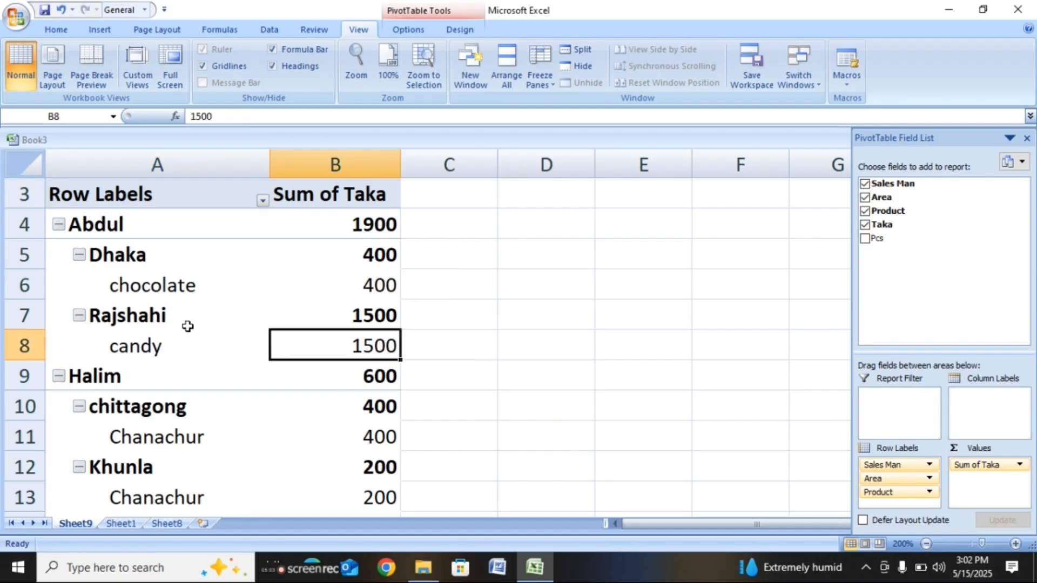
{"action": "left_click", "coordinate": [493, 350]}
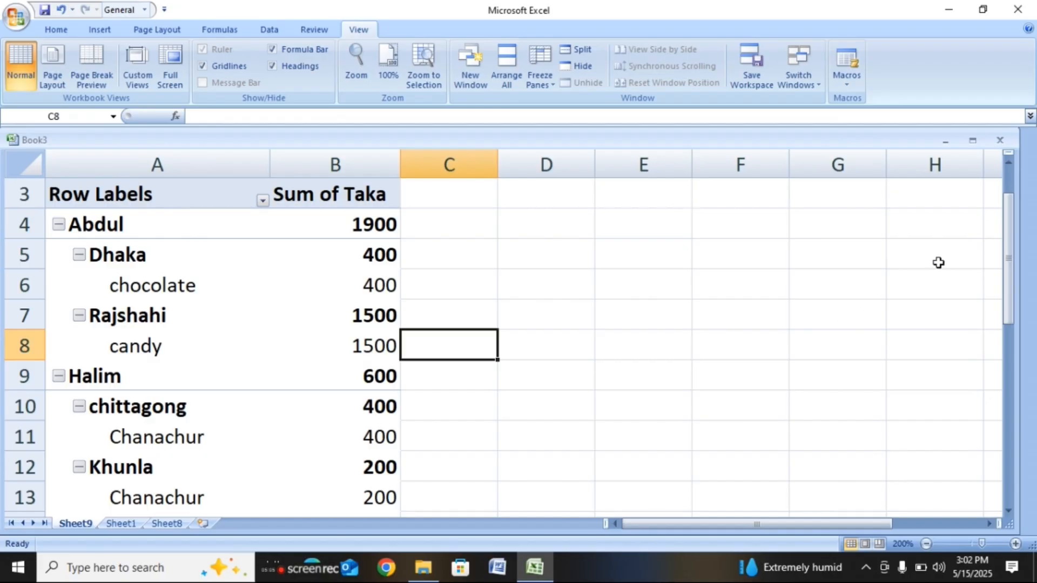
{"action": "left_click_drag", "start_coordinate": [1013, 216], "coordinate": [1035, 375]}
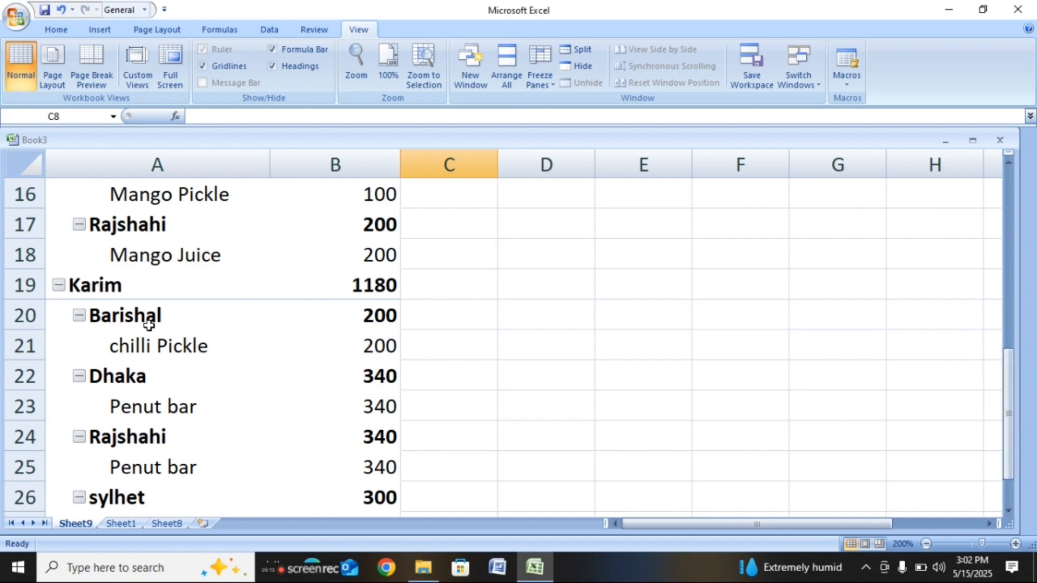
{"action": "mouse_move", "coordinate": [312, 353]}
{"action": "left_click_drag", "start_coordinate": [1008, 380], "coordinate": [1010, 388]}
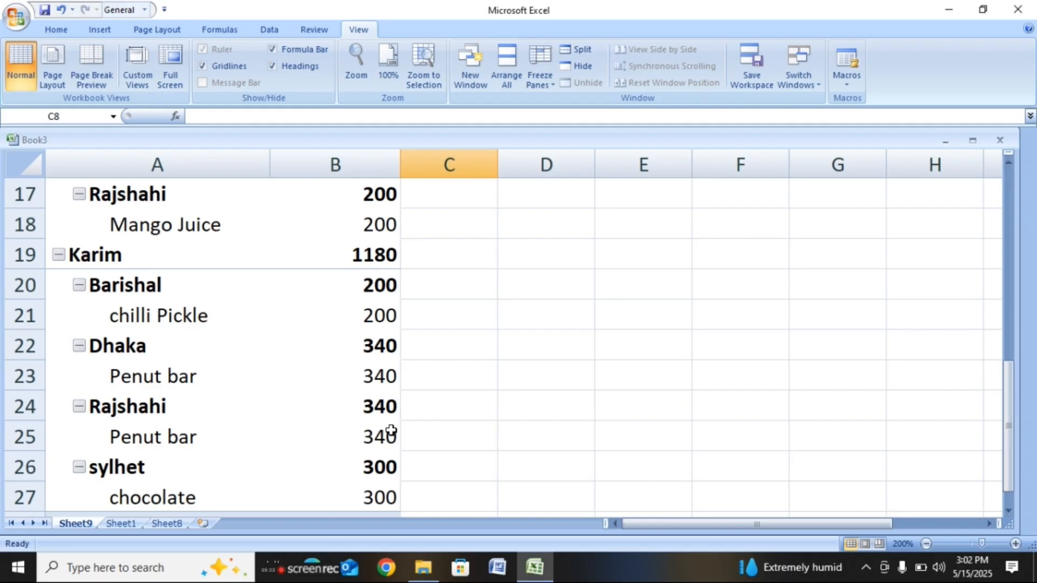
{"action": "mouse_move", "coordinate": [390, 435]}
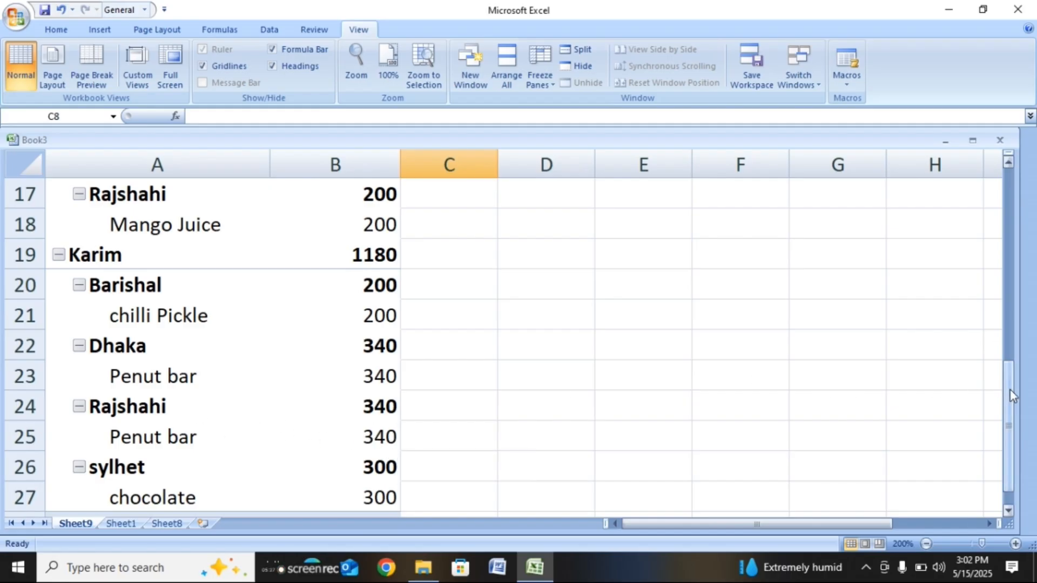
{"action": "left_click_drag", "start_coordinate": [1008, 400], "coordinate": [1008, 420]}
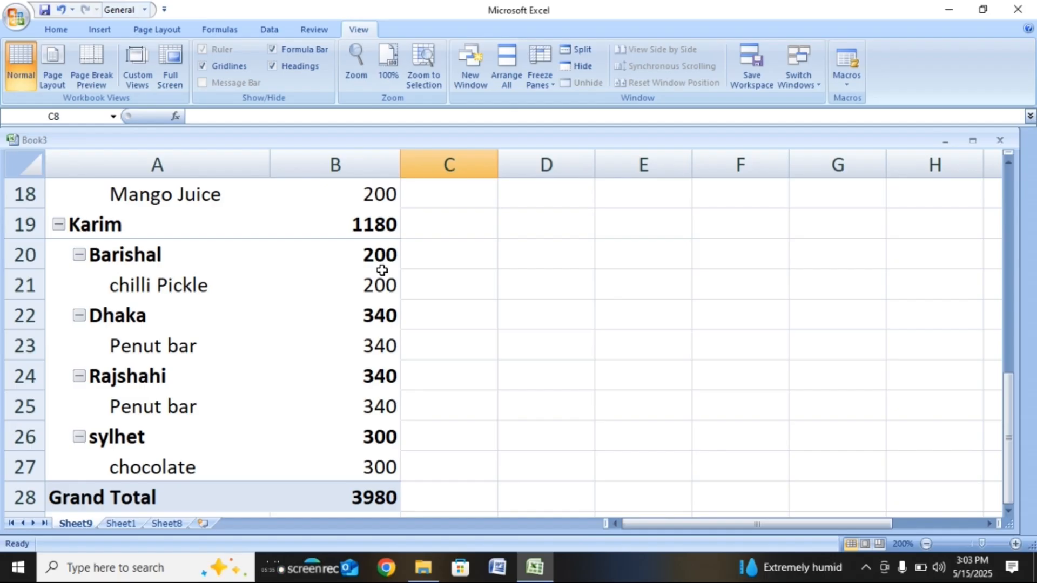
{"action": "mouse_move", "coordinate": [382, 270]}
{"action": "left_click", "coordinate": [131, 525]}
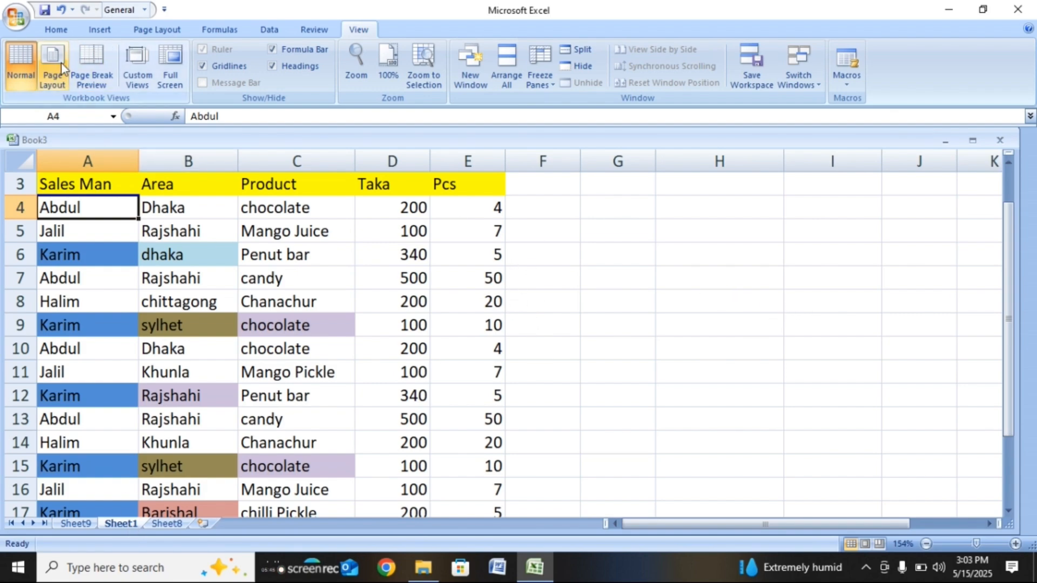
{"action": "left_click", "coordinate": [97, 31]}
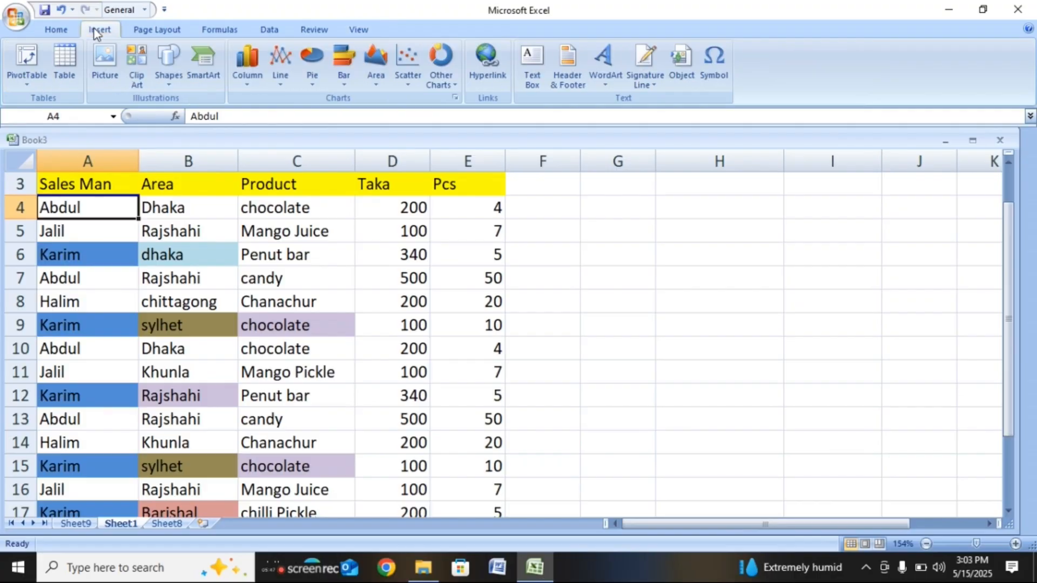
{"action": "left_click", "coordinate": [35, 60]}
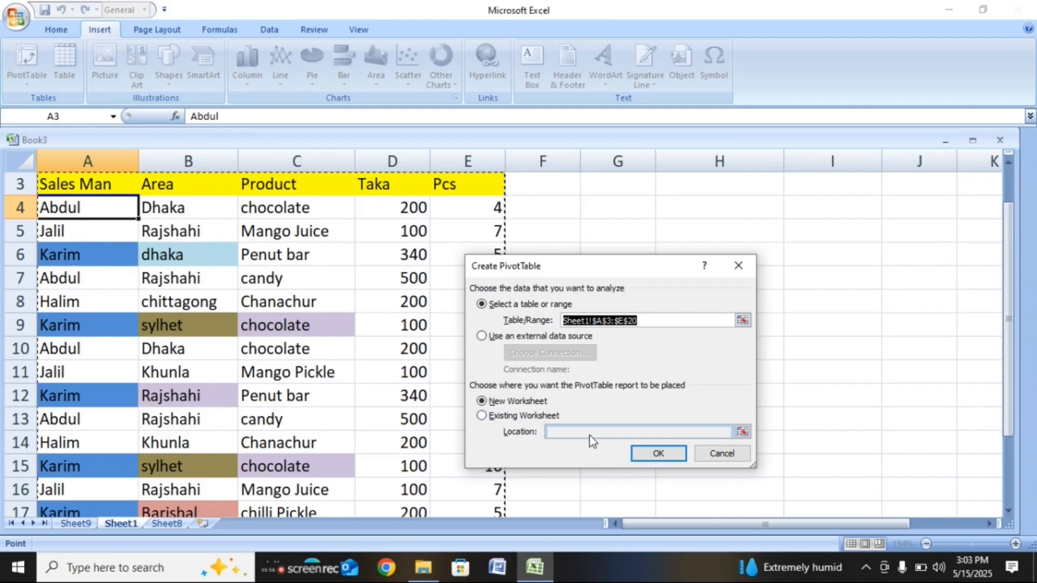
{"action": "left_click", "coordinate": [738, 266]}
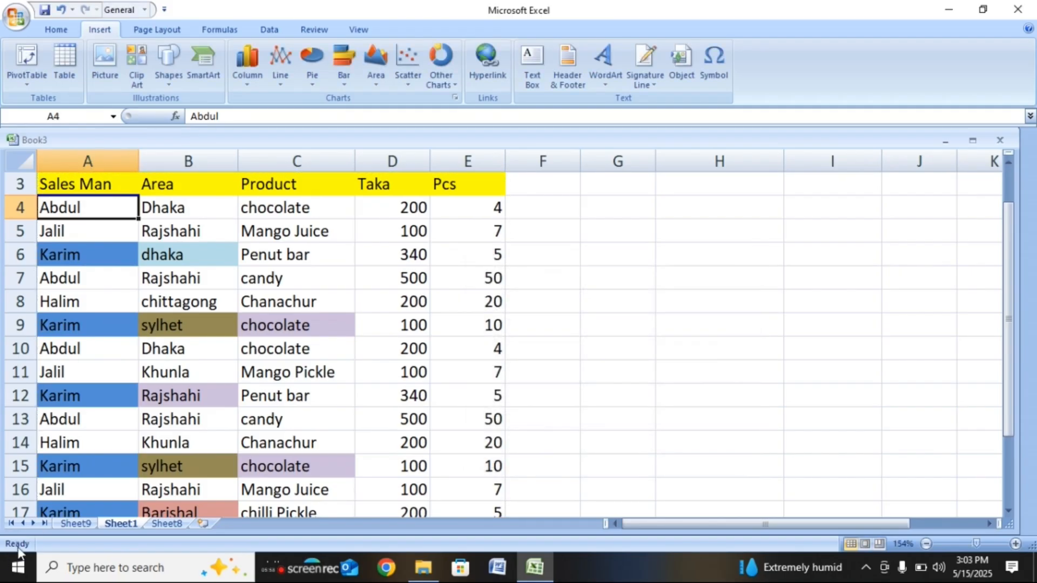
{"action": "left_click", "coordinate": [77, 525]}
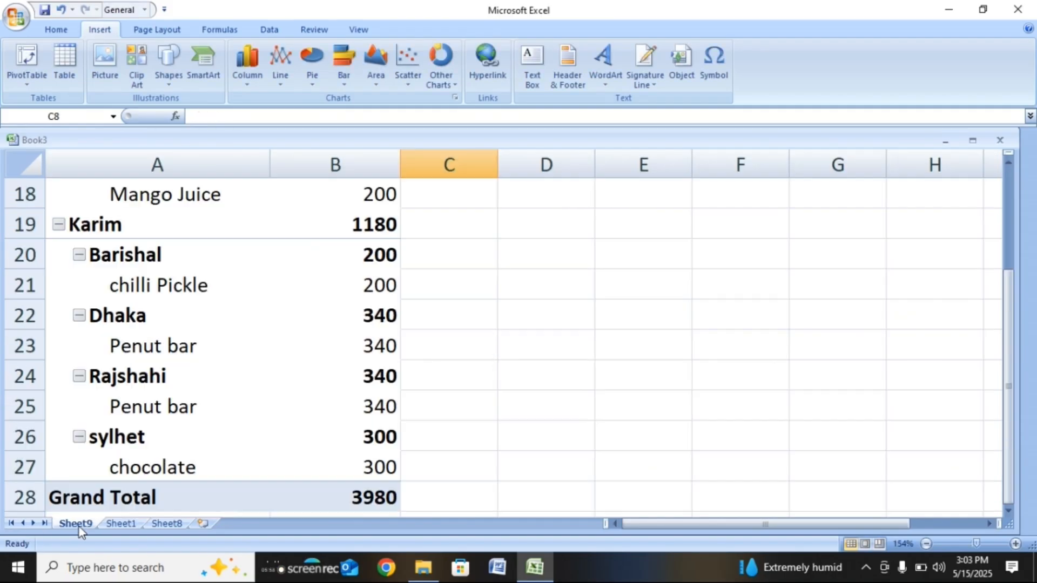
{"action": "left_click", "coordinate": [127, 526]}
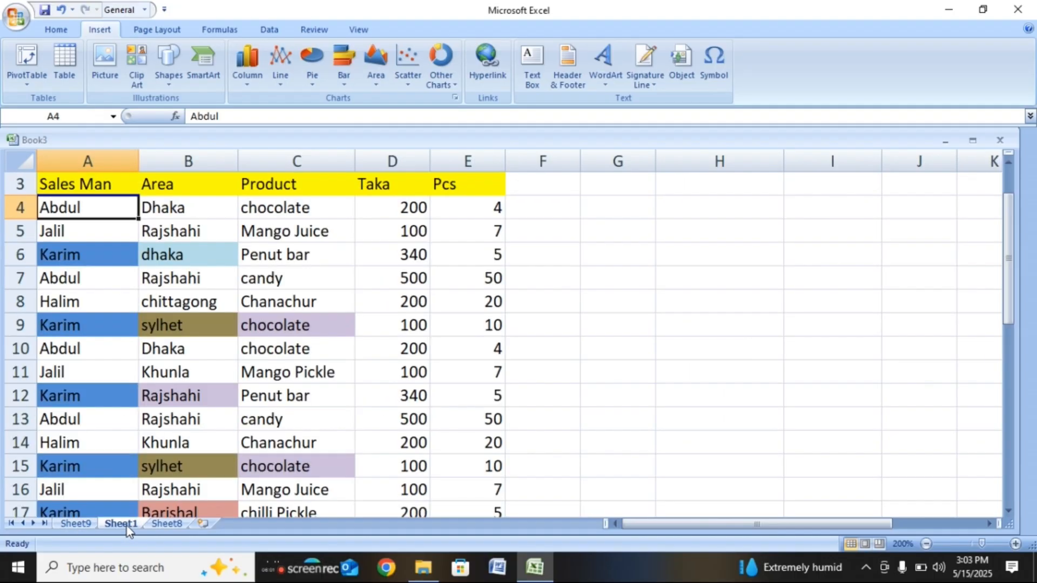
{"action": "left_click", "coordinate": [170, 527]}
{"action": "left_click", "coordinate": [74, 525]}
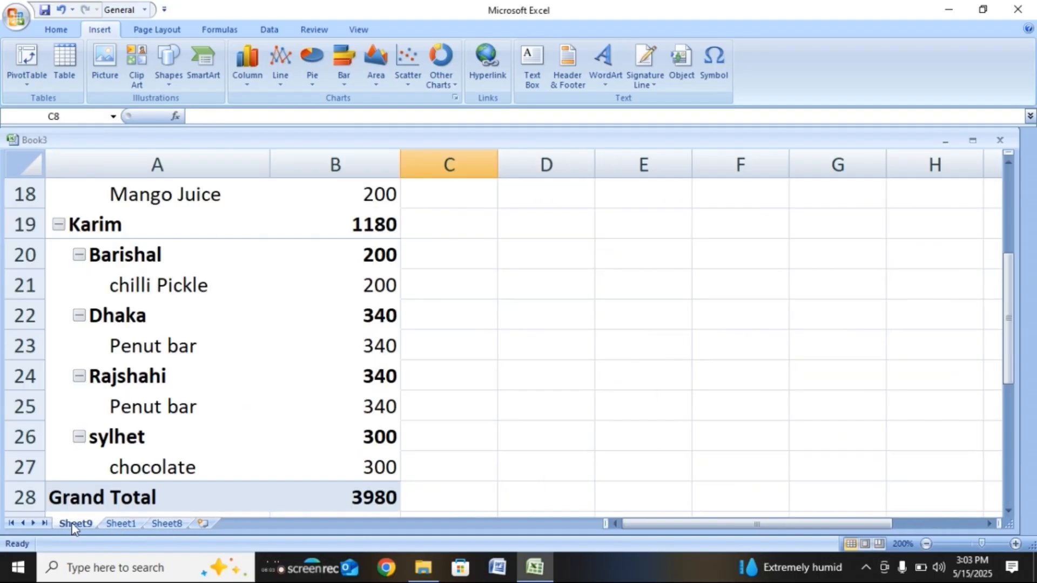
Step: Create a second PivotTable on another new worksheet from the Sheet1 data range A3:E20
{"action": "left_click", "coordinate": [120, 525]}
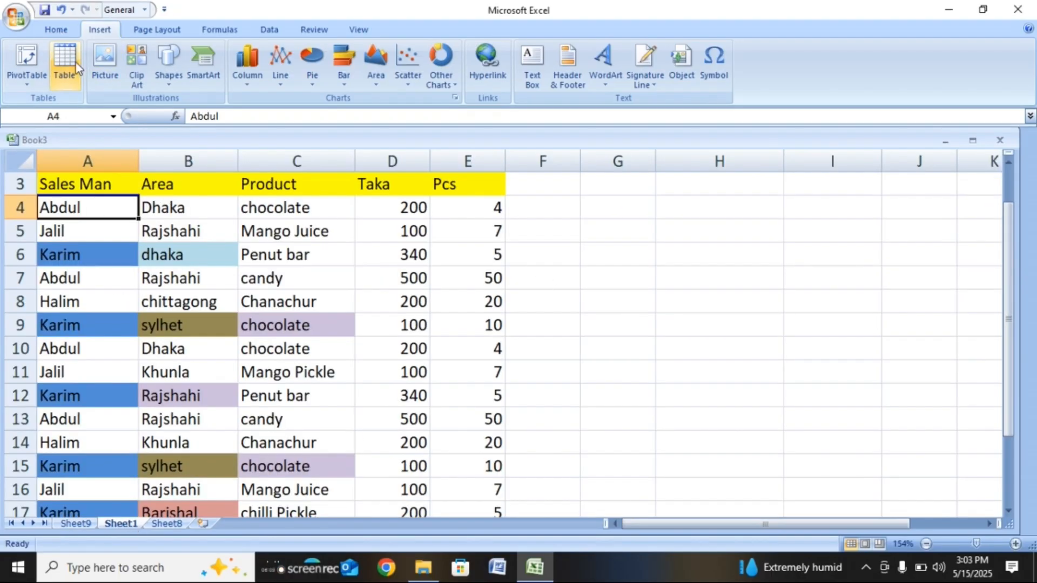
{"action": "left_click", "coordinate": [28, 58]}
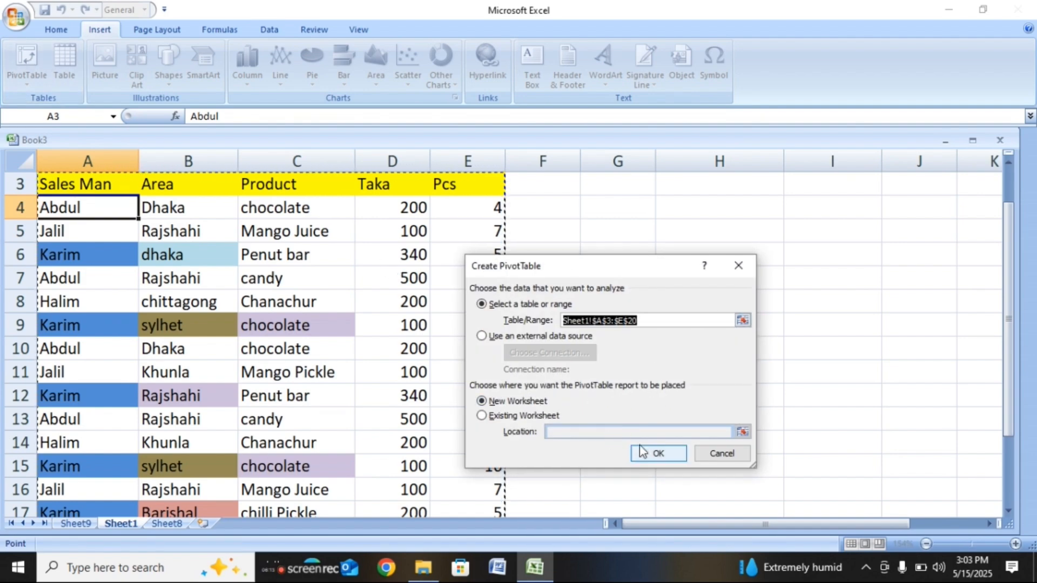
{"action": "left_click", "coordinate": [653, 454]}
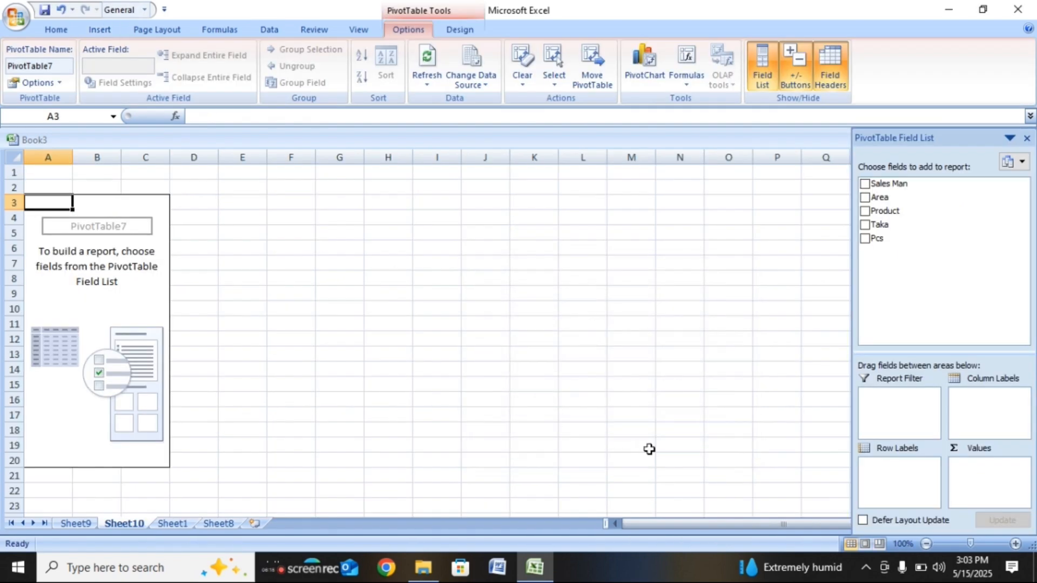
Step: Add Sales Man, Area and Product as row labels and Taka and Pcs as summed values in the new PivotTable
{"action": "left_click", "coordinate": [865, 184]}
{"action": "left_click", "coordinate": [866, 198]}
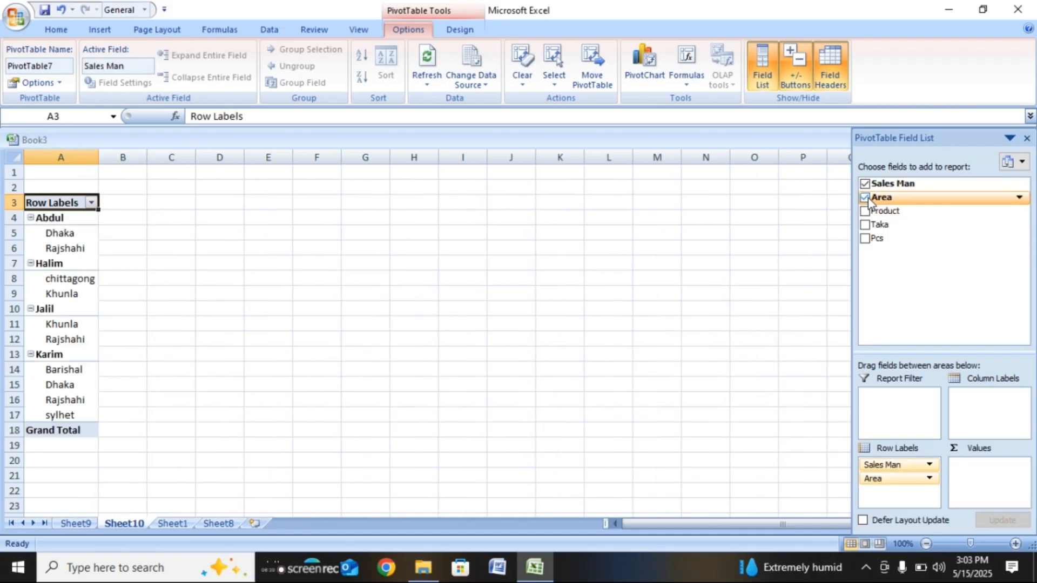
{"action": "left_click", "coordinate": [865, 211]}
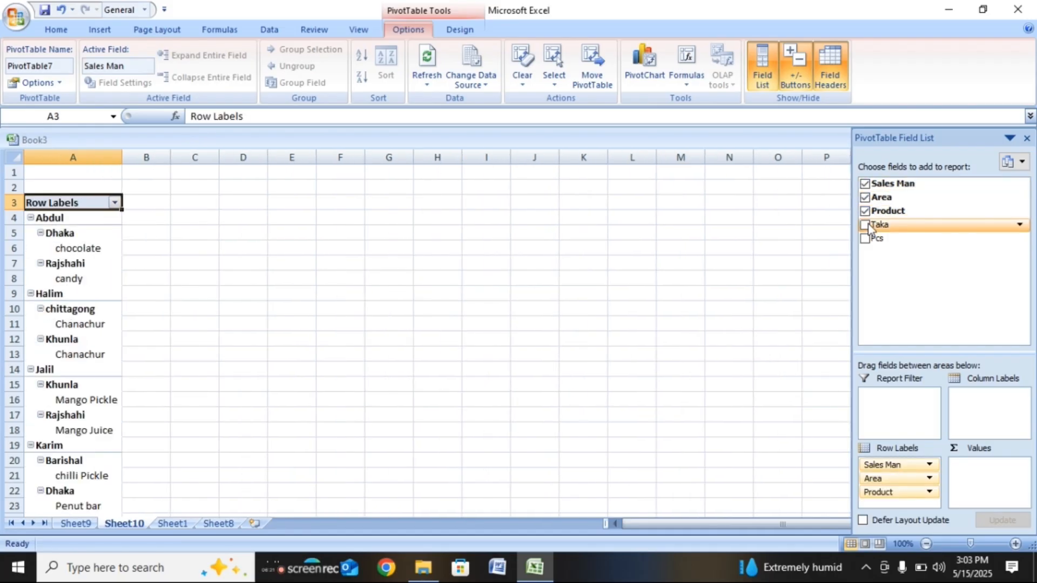
{"action": "left_click", "coordinate": [865, 225]}
{"action": "left_click", "coordinate": [865, 239]}
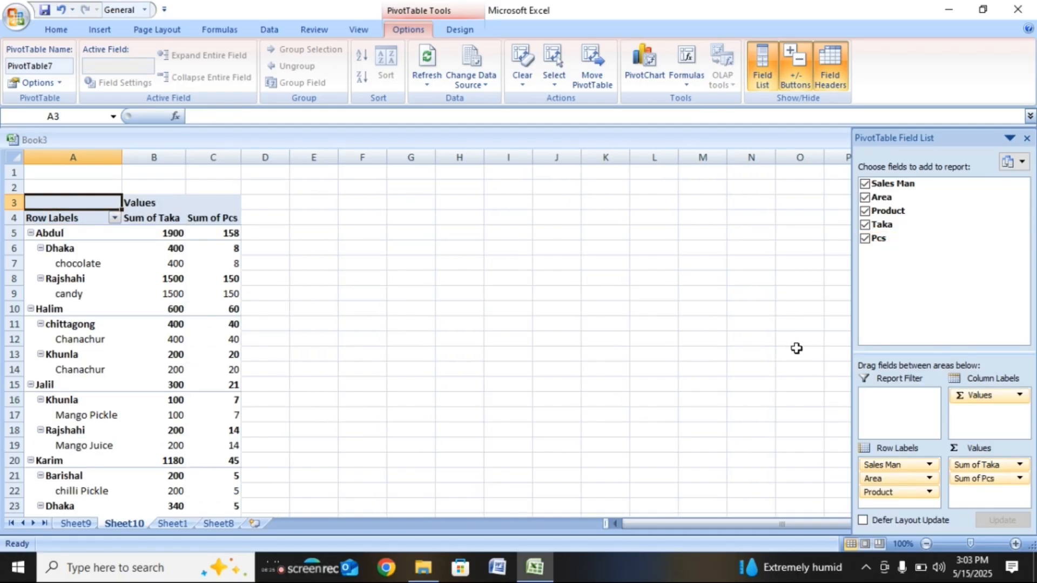
Step: Enlarge the worksheet view to 214% and close the PivotTable Field List
{"action": "left_click_drag", "start_coordinate": [683, 527], "coordinate": [664, 526]}
{"action": "left_click_drag", "start_coordinate": [972, 544], "coordinate": [985, 545]}
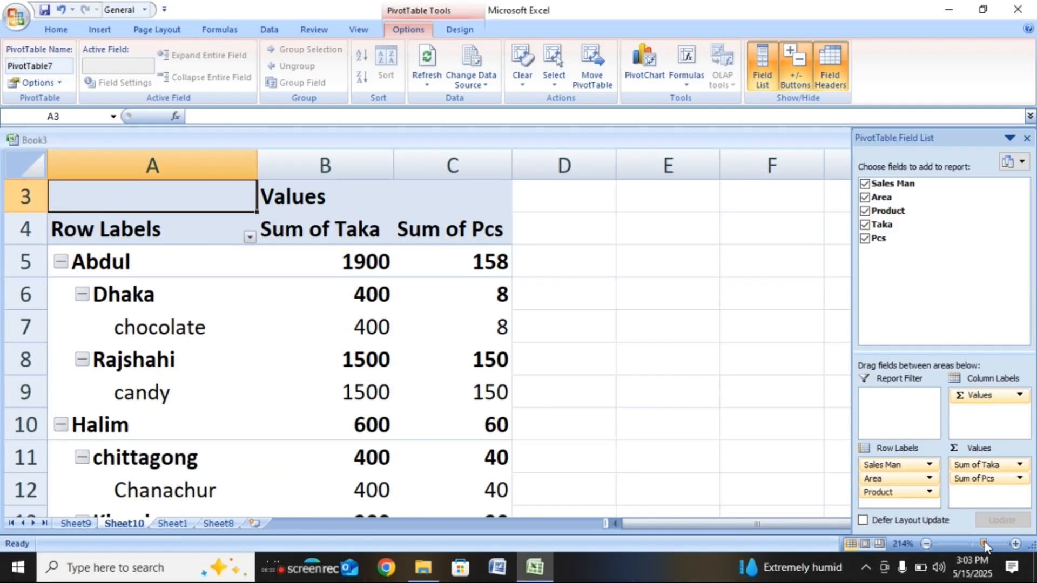
{"action": "left_click_drag", "start_coordinate": [796, 521], "coordinate": [717, 520]}
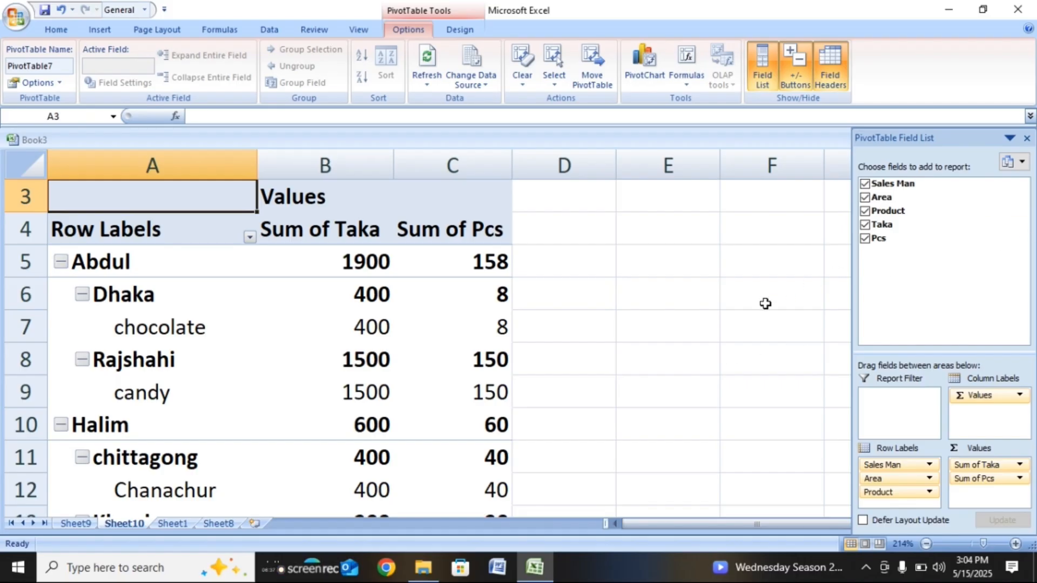
{"action": "left_click", "coordinate": [1027, 139]}
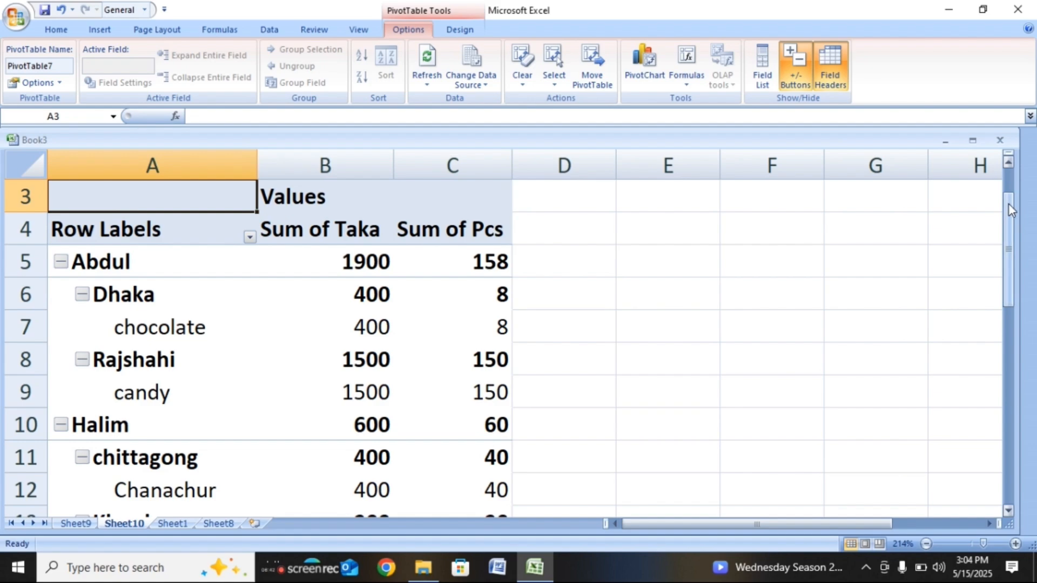
{"action": "left_click_drag", "start_coordinate": [1010, 208], "coordinate": [1009, 205]}
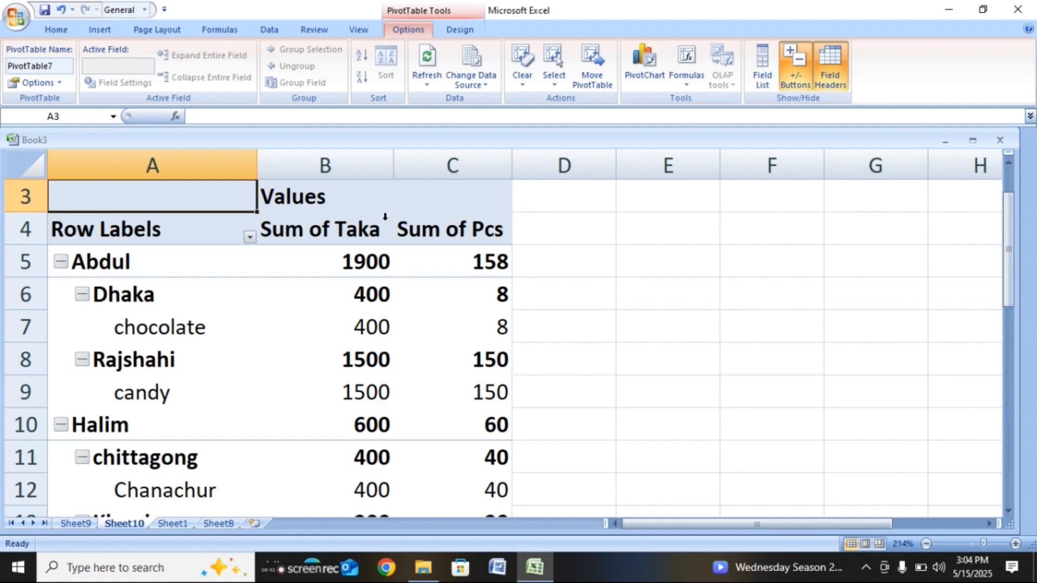
Step: Collapse the first salesman's group in row 5 of the PivotTable to hide its area and product details
{"action": "left_click", "coordinate": [65, 264]}
{"action": "left_click", "coordinate": [61, 262]}
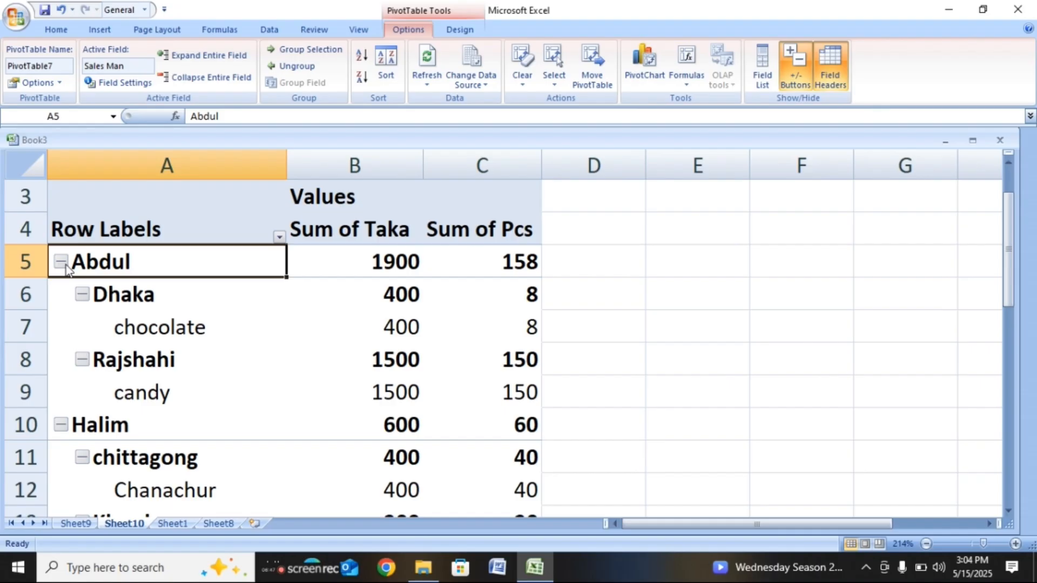
{"action": "left_click", "coordinate": [61, 263]}
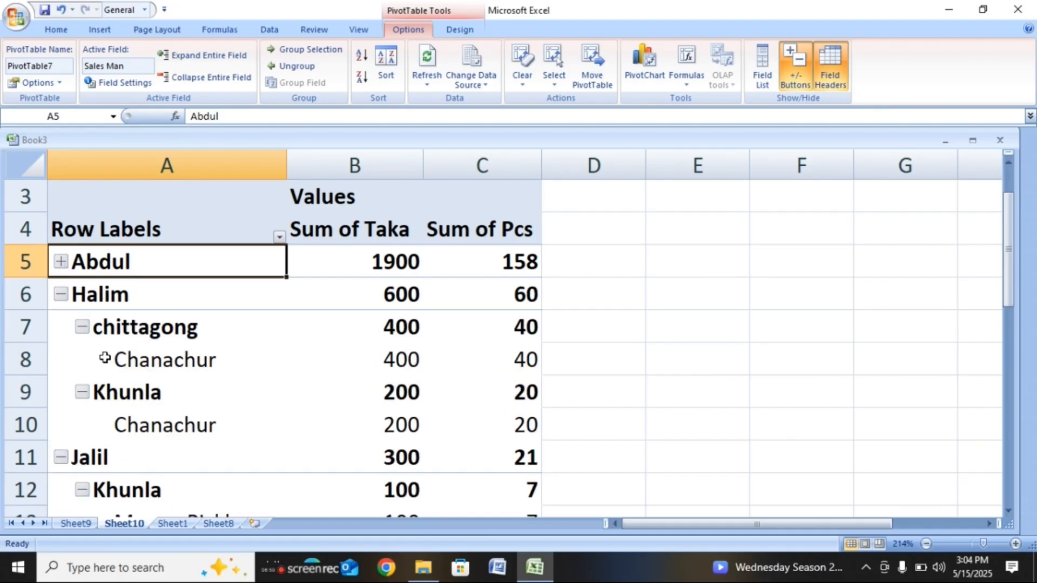
Step: Expand the first salesman's group in row 5 and review the Taka and Pcs breakdown by area and product through row 29
{"action": "left_click", "coordinate": [61, 263]}
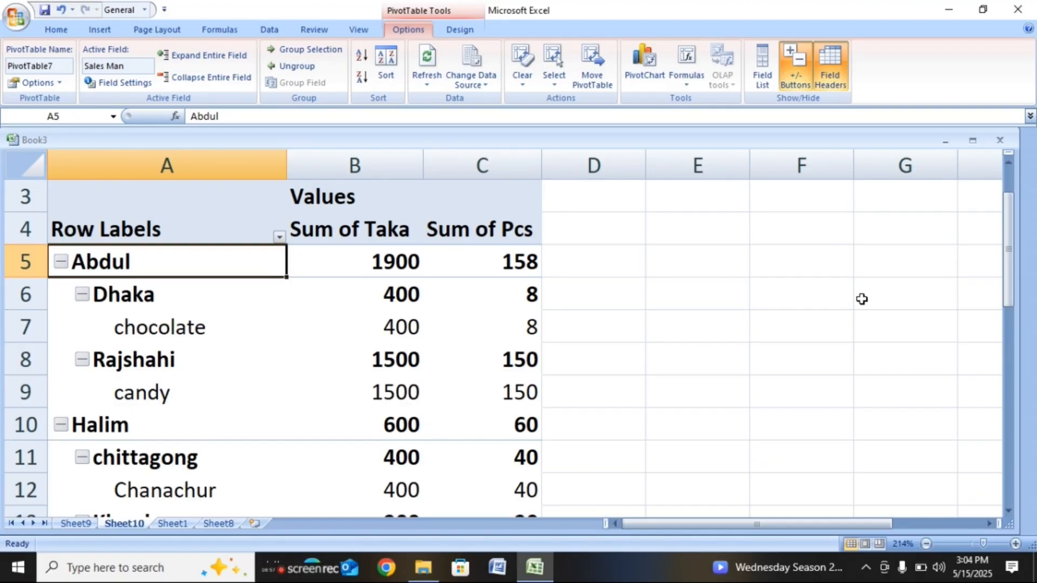
{"action": "left_click_drag", "start_coordinate": [1015, 232], "coordinate": [1017, 259]}
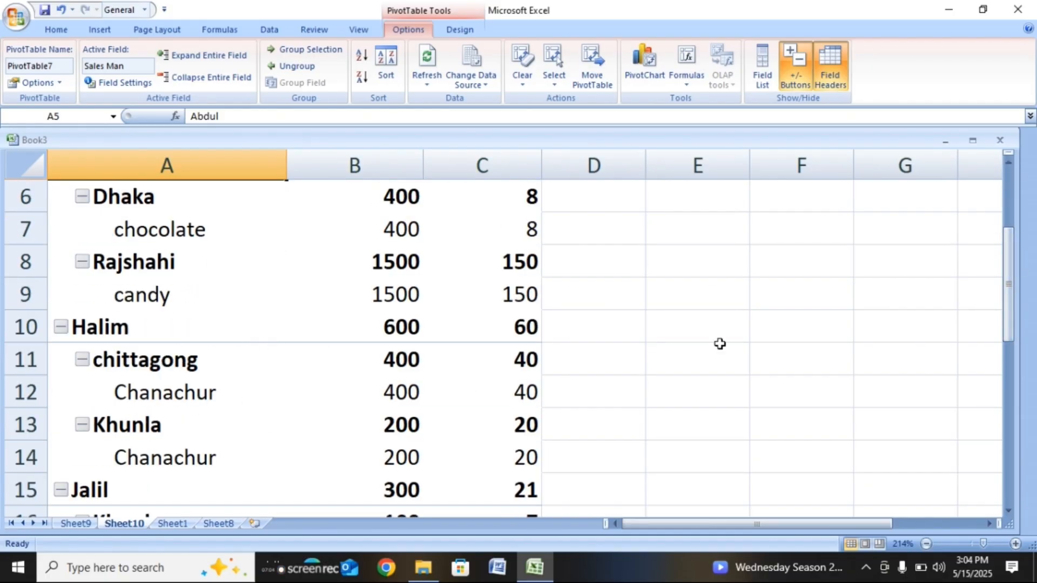
{"action": "left_click_drag", "start_coordinate": [1014, 277], "coordinate": [1029, 331]}
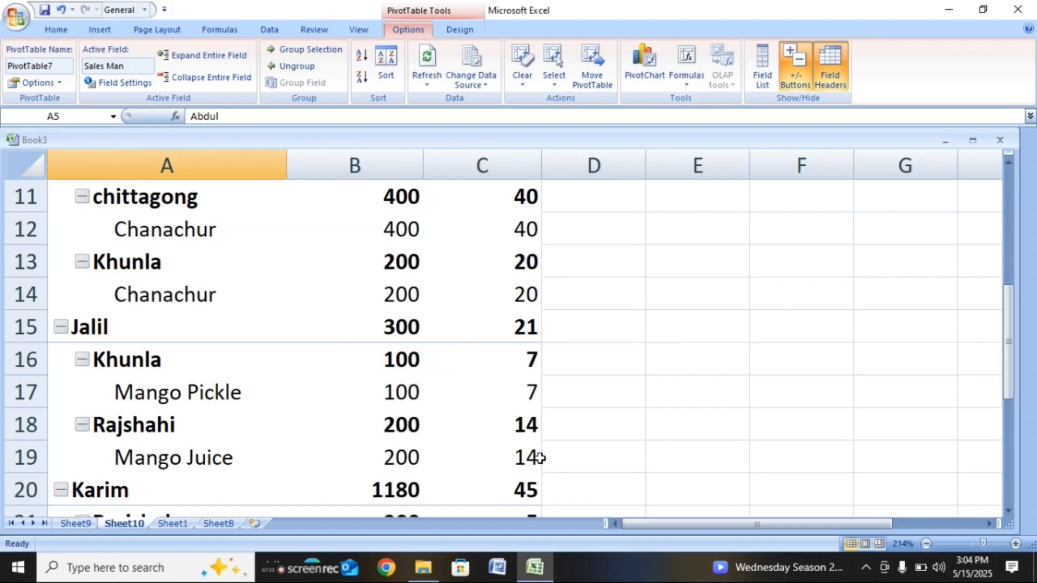
{"action": "mouse_move", "coordinate": [534, 383]}
{"action": "left_click_drag", "start_coordinate": [1007, 329], "coordinate": [1031, 432]}
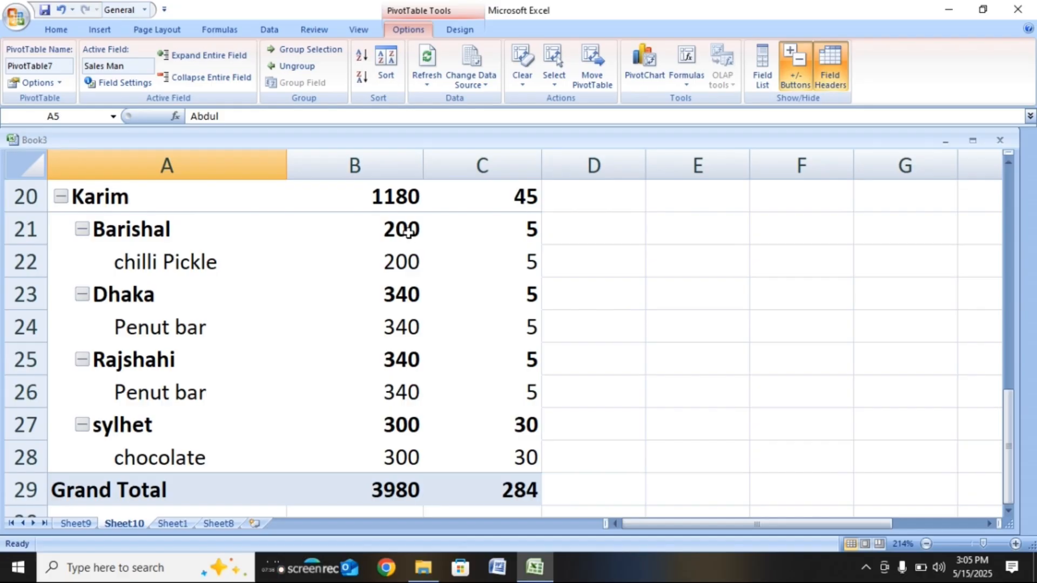
{"action": "mouse_move", "coordinate": [412, 258]}
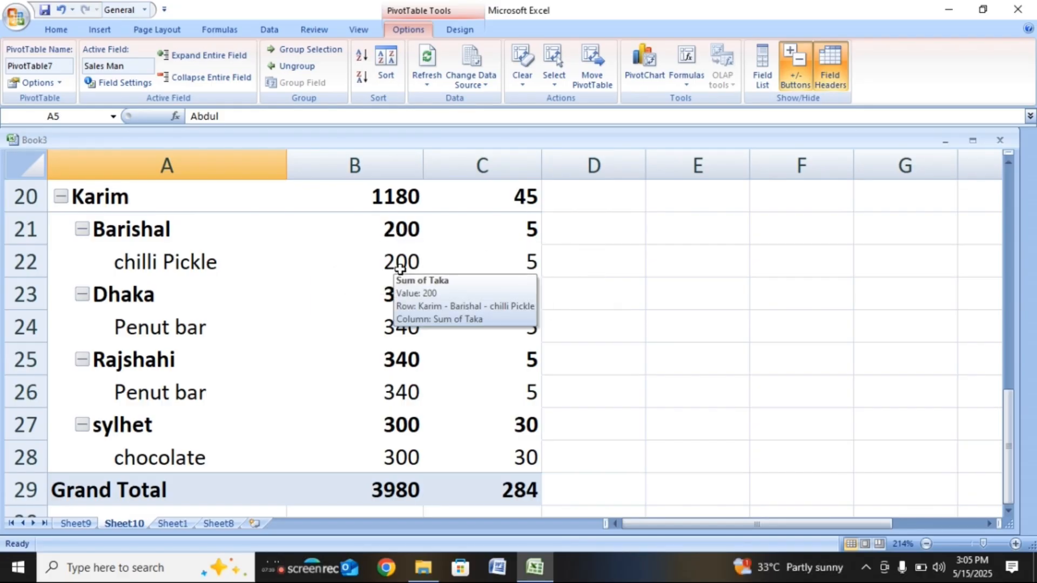
{"action": "mouse_move", "coordinate": [408, 294]}
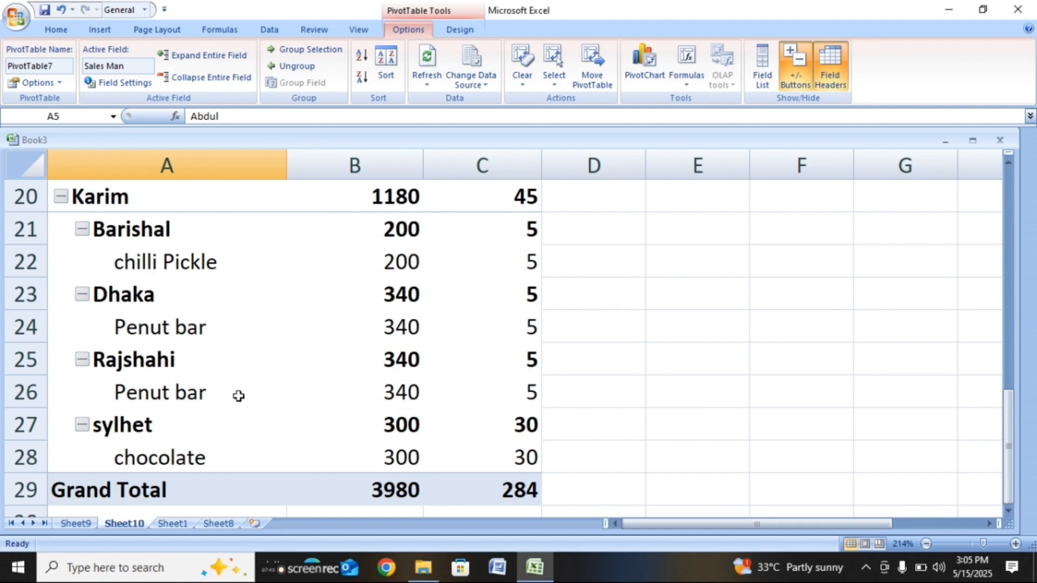
{"action": "mouse_move", "coordinate": [209, 399]}
{"action": "mouse_move", "coordinate": [411, 398]}
{"action": "mouse_move", "coordinate": [427, 467]}
{"action": "mouse_move", "coordinate": [526, 246]}
Step: Examine the last salesman's subtotals in row 20 and the Grand Total against the Taka and Pcs figures they summarise
{"action": "left_click", "coordinate": [17, 203]}
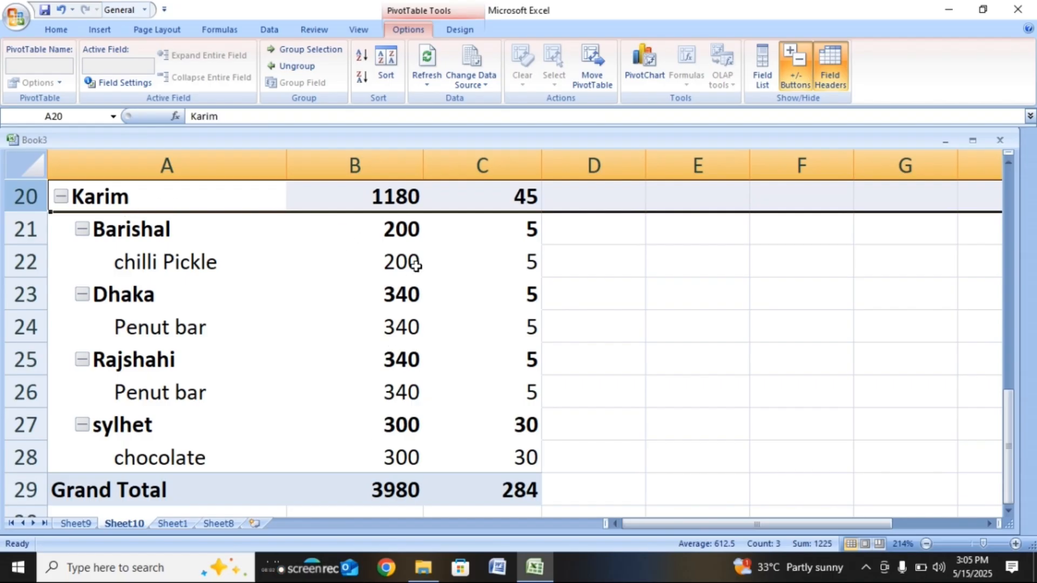
{"action": "mouse_move", "coordinate": [408, 194]}
{"action": "left_click_drag", "start_coordinate": [527, 457], "coordinate": [530, 218]}
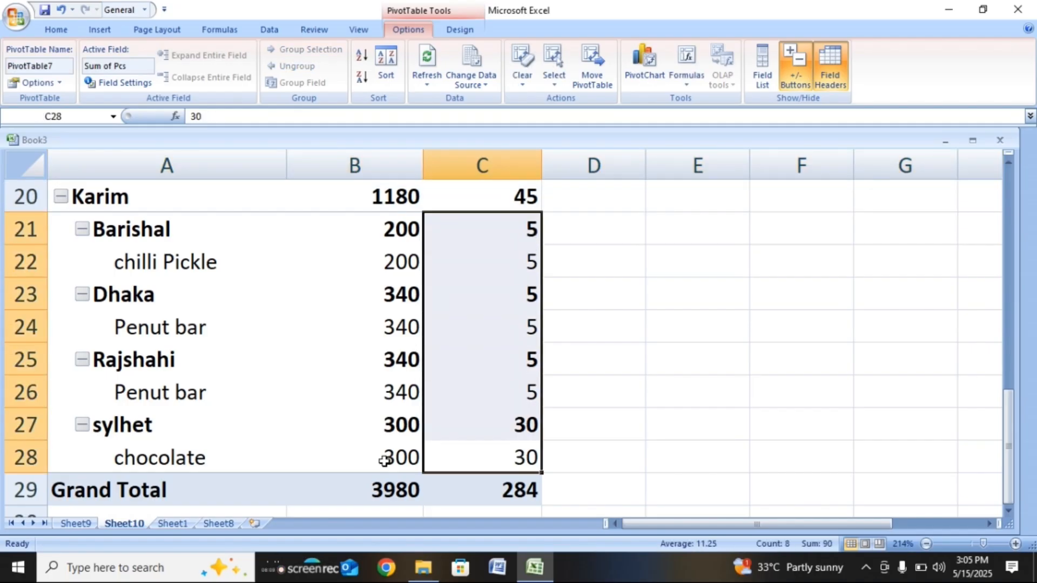
{"action": "left_click_drag", "start_coordinate": [378, 456], "coordinate": [406, 227]}
{"action": "left_click", "coordinate": [405, 197]}
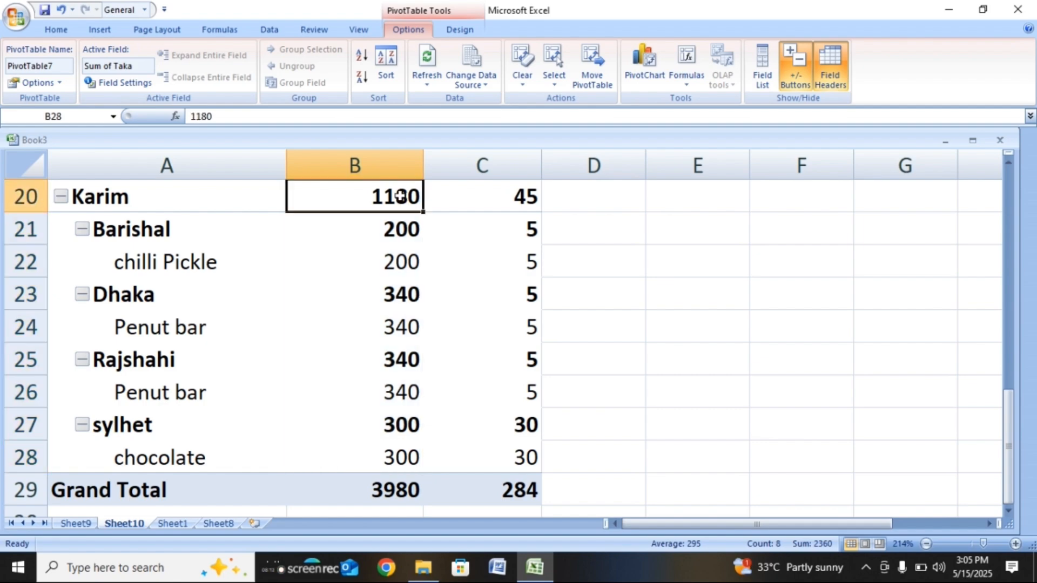
{"action": "left_click", "coordinate": [370, 488]}
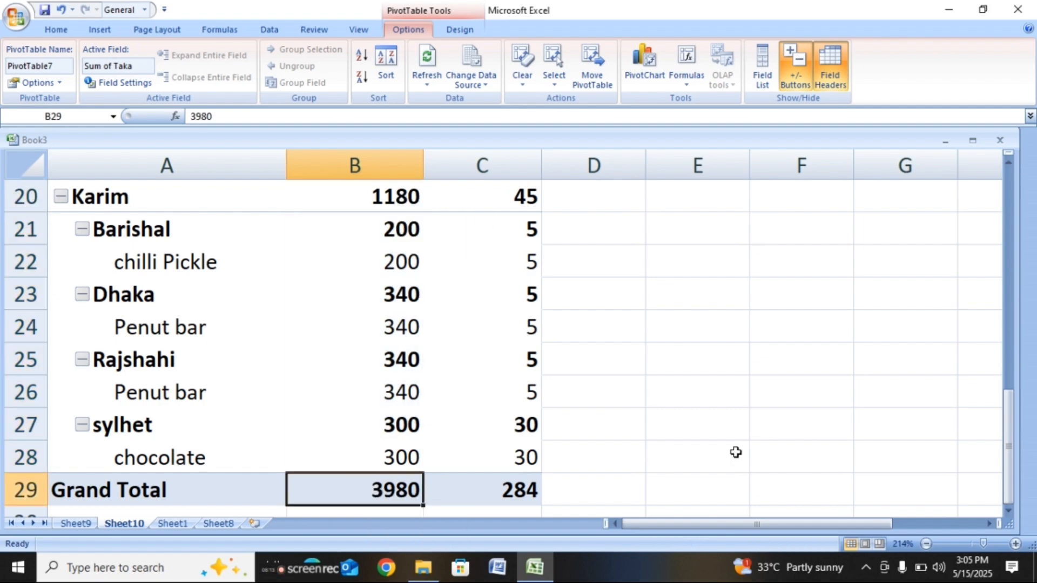
{"action": "left_click_drag", "start_coordinate": [397, 482], "coordinate": [396, 293]}
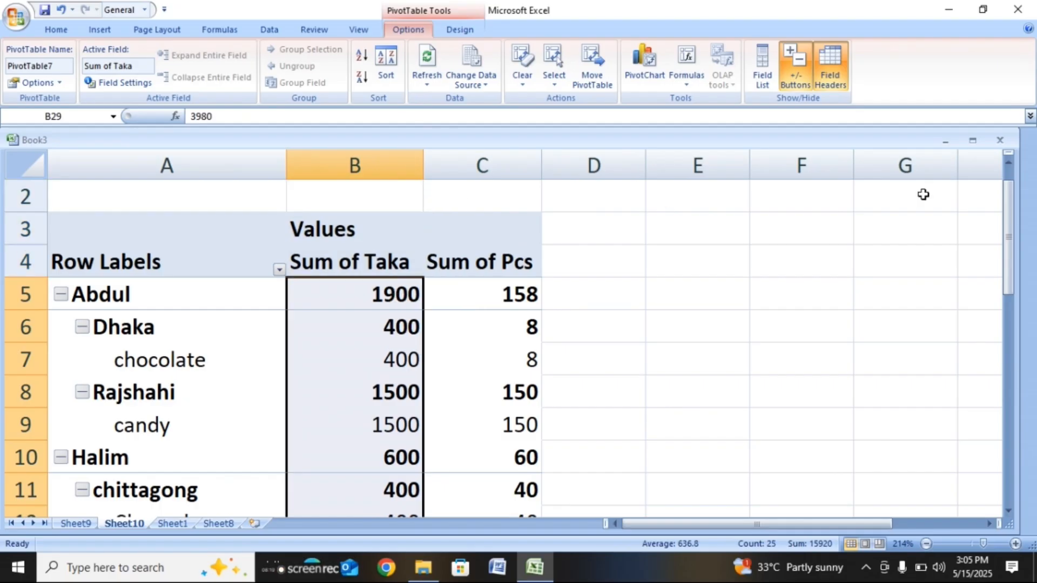
{"action": "left_click_drag", "start_coordinate": [1008, 237], "coordinate": [1008, 449]}
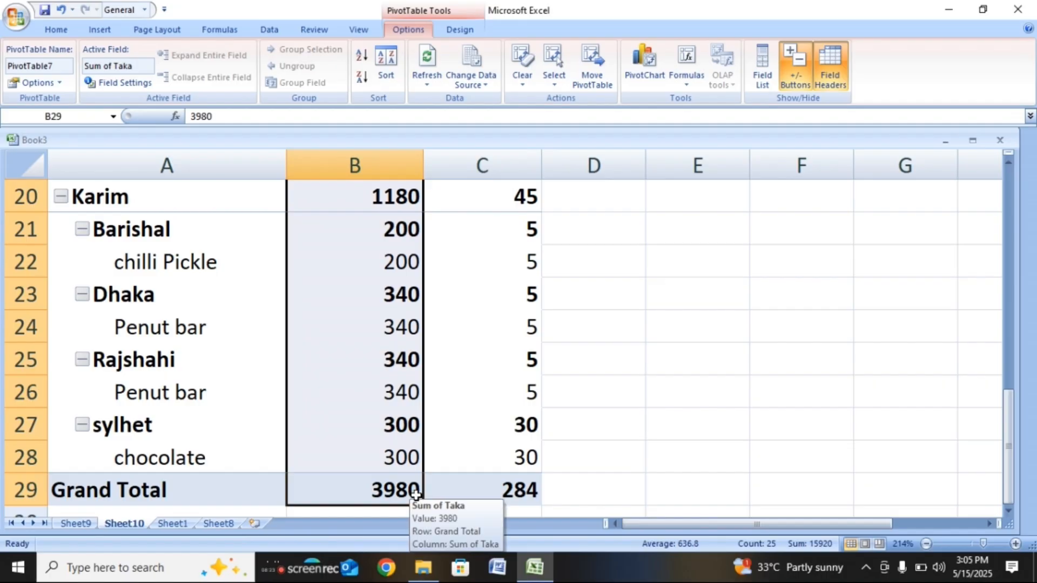
{"action": "left_click", "coordinate": [748, 452]}
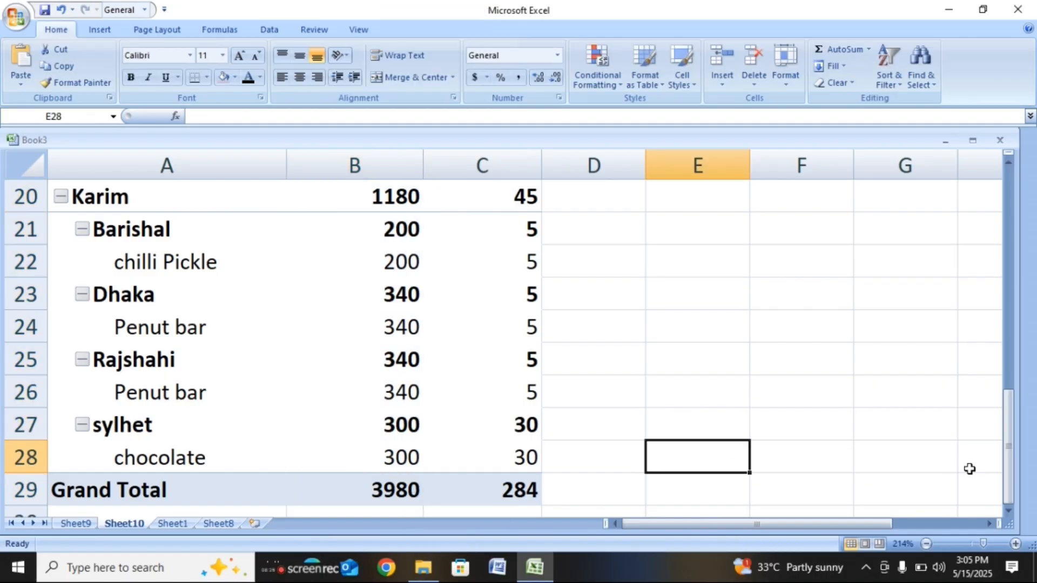
{"action": "left_click_drag", "start_coordinate": [1009, 449], "coordinate": [1000, 259]}
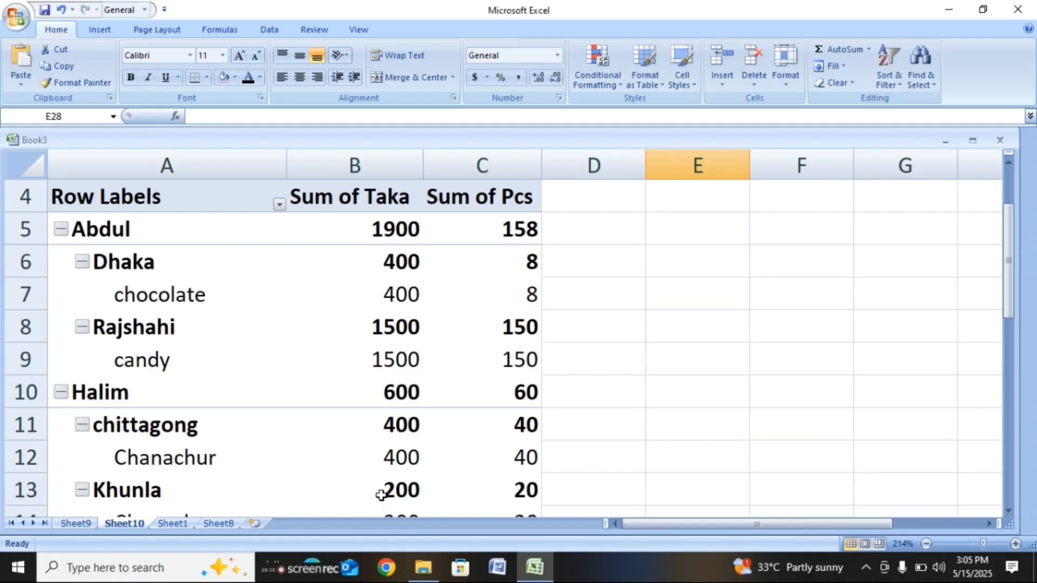
Step: Change the Area in cell B12 of Sheet1 to sylhet
{"action": "left_click", "coordinate": [76, 525]}
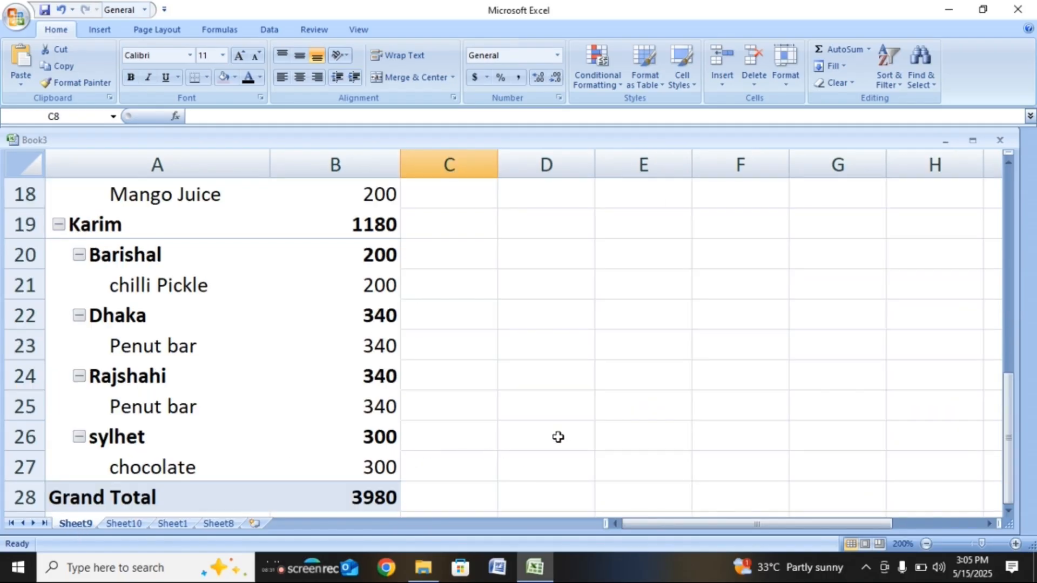
{"action": "left_click", "coordinate": [176, 524]}
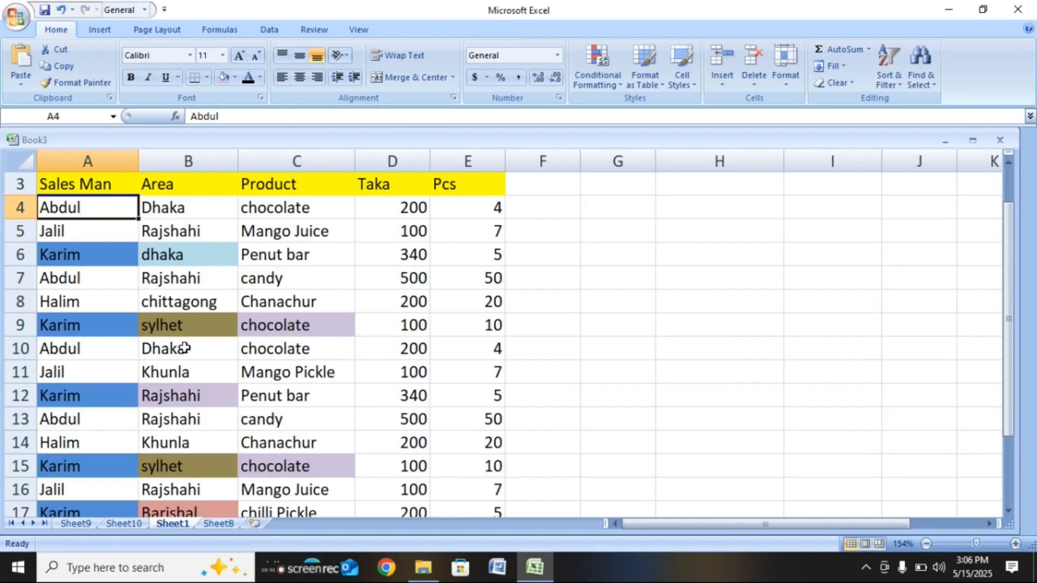
{"action": "left_click", "coordinate": [194, 395]}
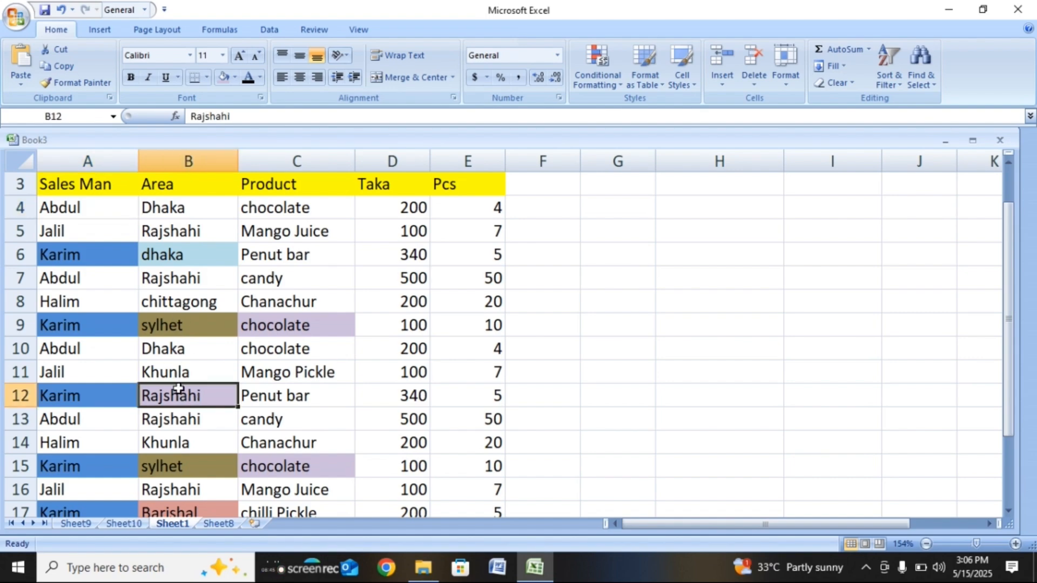
{"action": "type", "text": "Sylhet"}
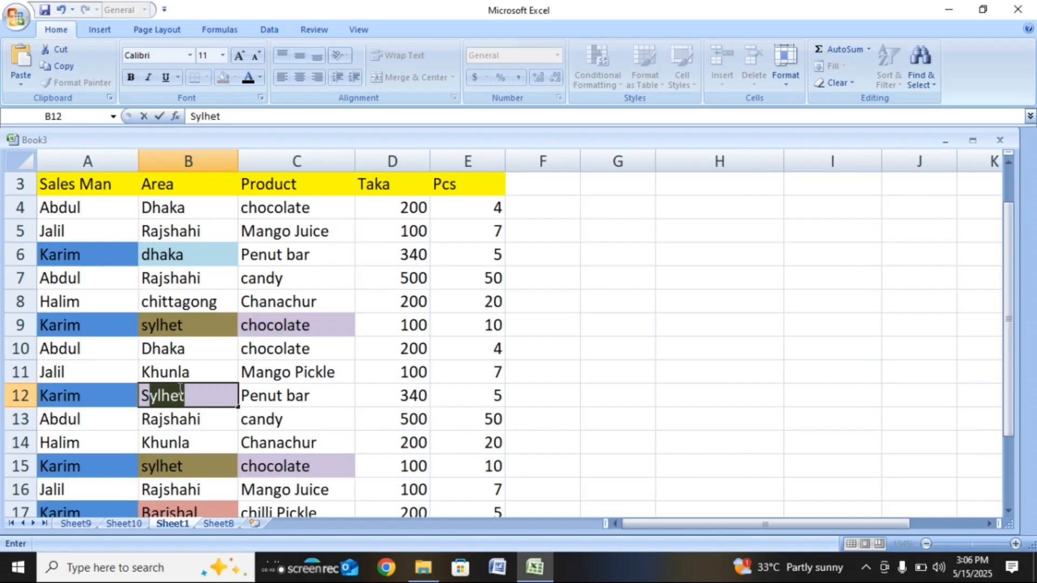
{"action": "left_click", "coordinate": [728, 356]}
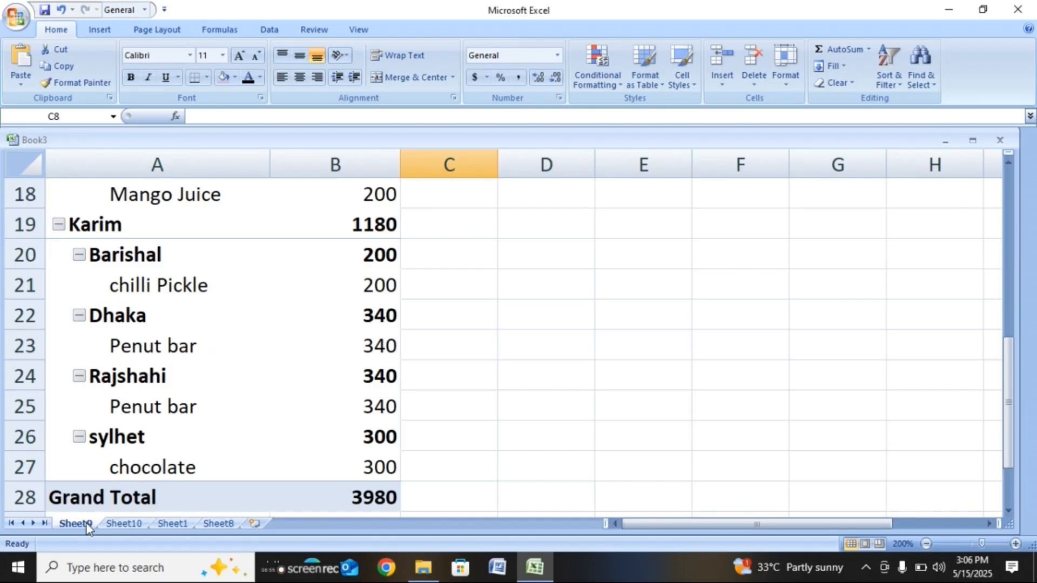
Step: Delete the two PivotTable worksheets, Sheet9 and Sheet10
{"action": "right_click", "coordinate": [85, 528]}
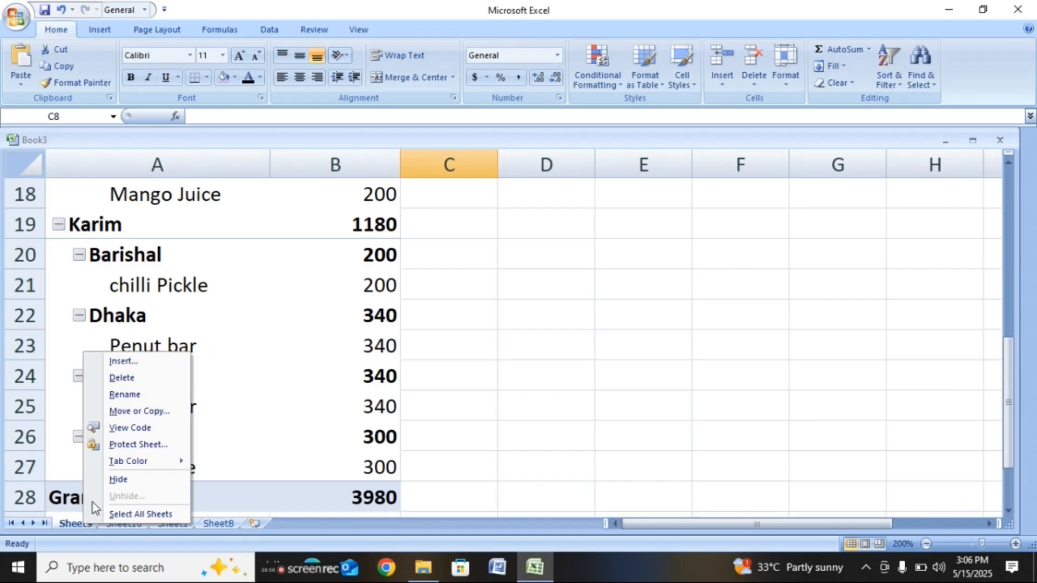
{"action": "left_click", "coordinate": [141, 378]}
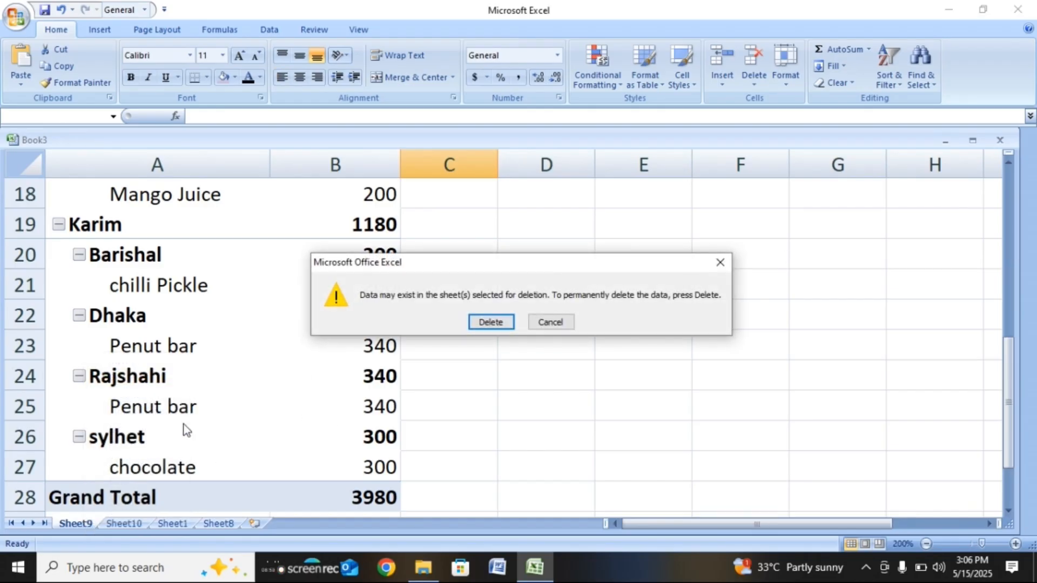
{"action": "left_click", "coordinate": [491, 322]}
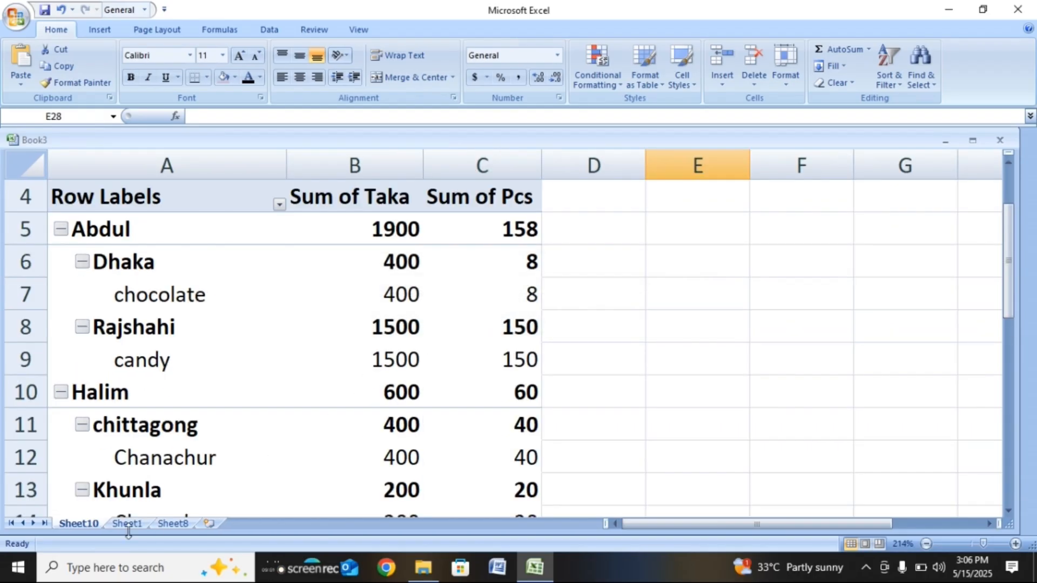
{"action": "right_click", "coordinate": [64, 521]}
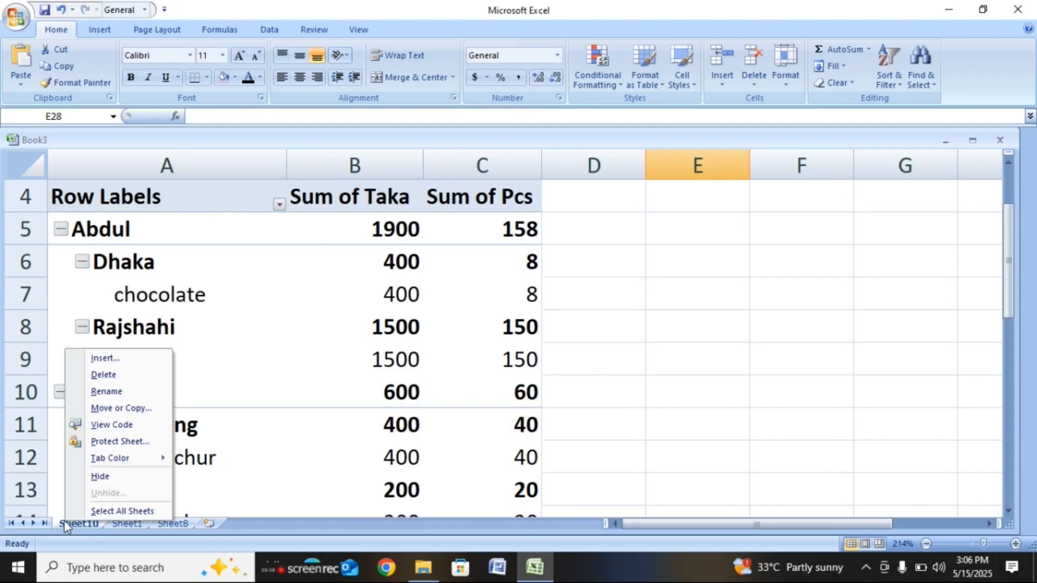
{"action": "left_click", "coordinate": [115, 371]}
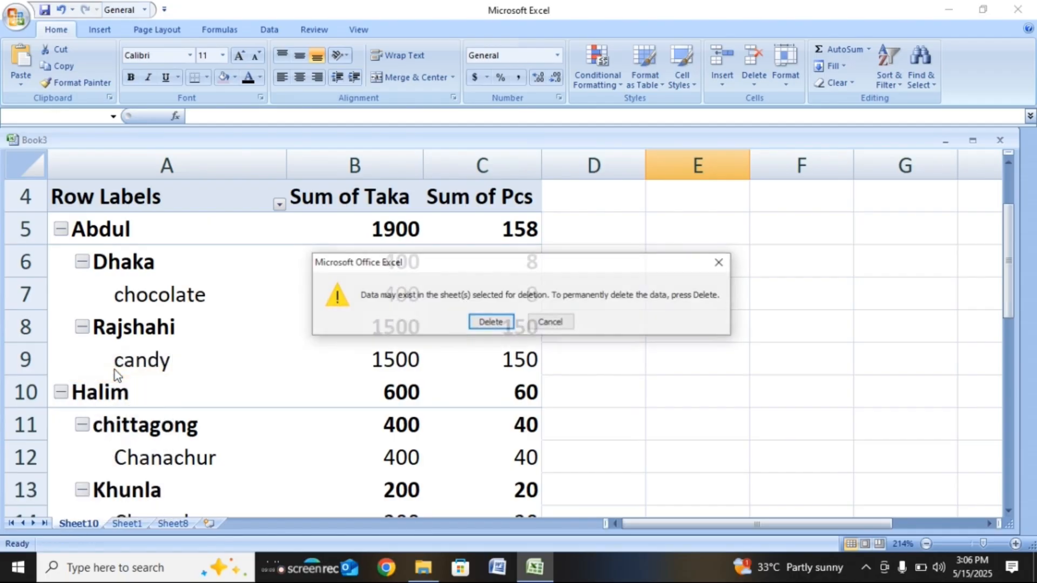
{"action": "left_click", "coordinate": [501, 321]}
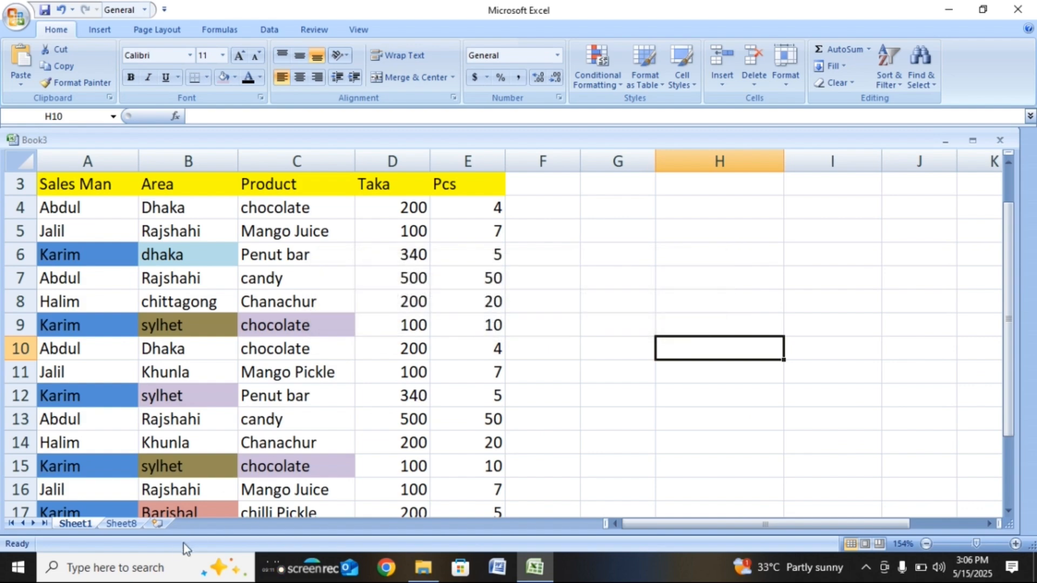
Step: Create a PivotTable on a new worksheet from the updated Sheet1 data range A3:E20
{"action": "left_click", "coordinate": [135, 526]}
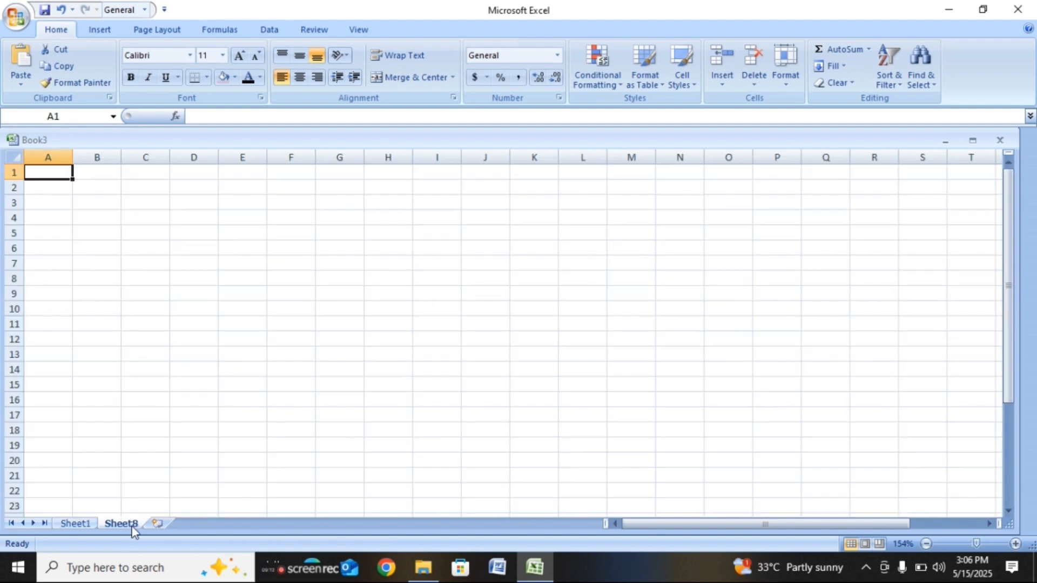
{"action": "left_click", "coordinate": [76, 524]}
{"action": "left_click", "coordinate": [710, 279]}
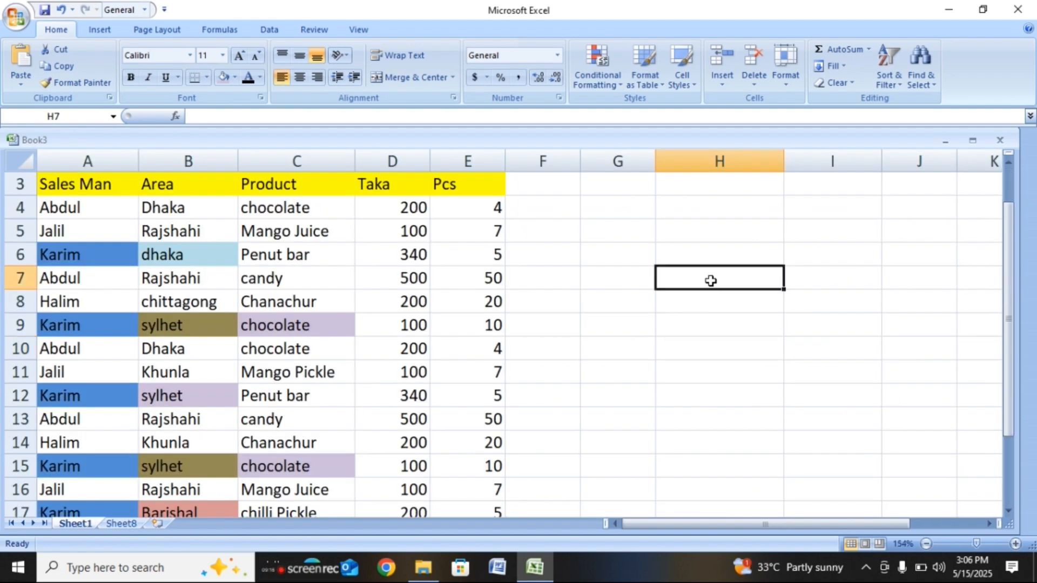
{"action": "left_click", "coordinate": [83, 207]}
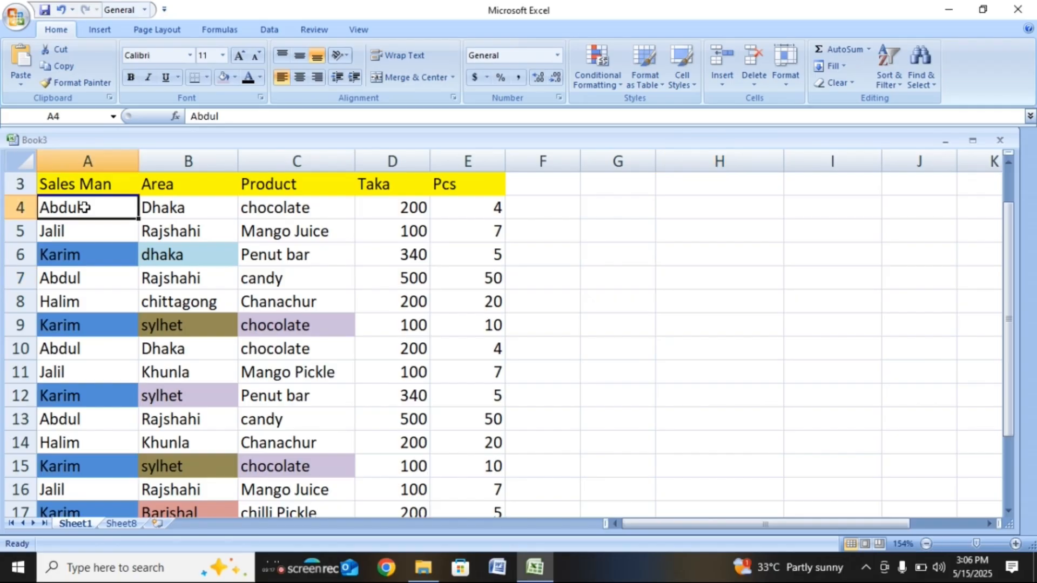
{"action": "left_click", "coordinate": [101, 31]}
{"action": "left_click", "coordinate": [26, 59]}
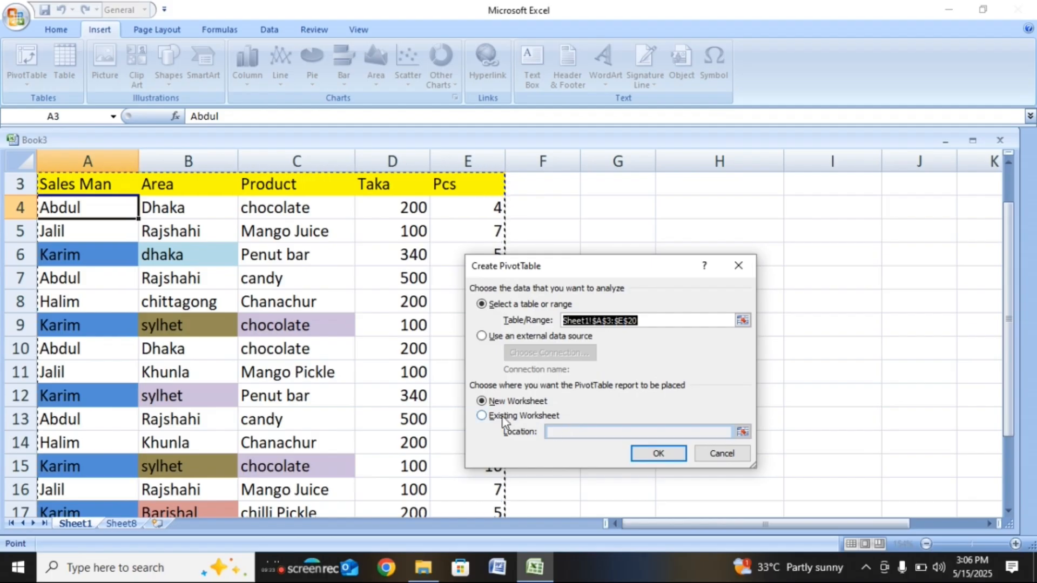
{"action": "left_click", "coordinate": [659, 454]}
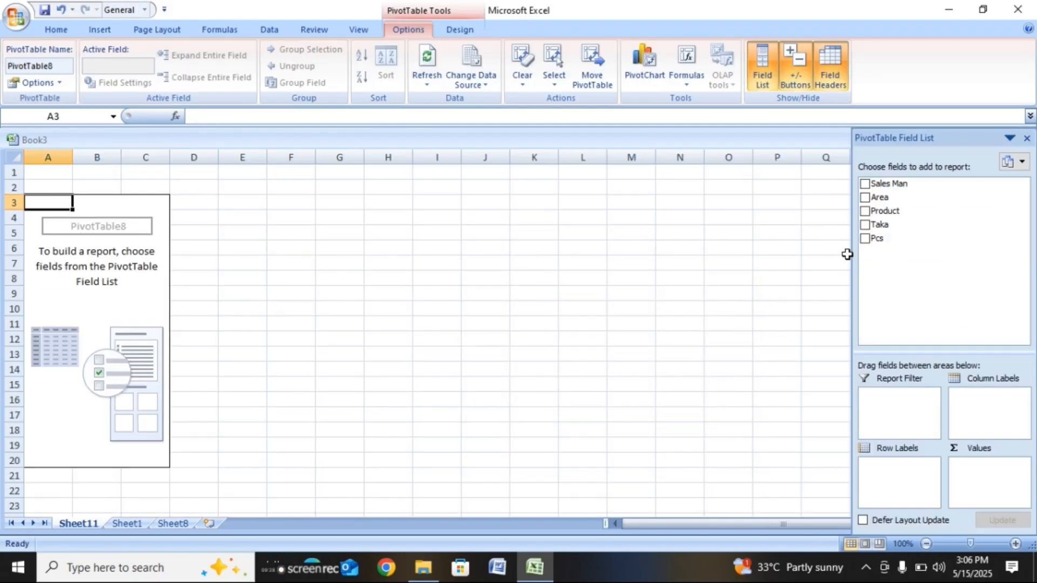
Step: Add Sales Man, Area and Product as row labels and Taka and Pcs as summed values in the rebuilt PivotTable
{"action": "left_click", "coordinate": [866, 184]}
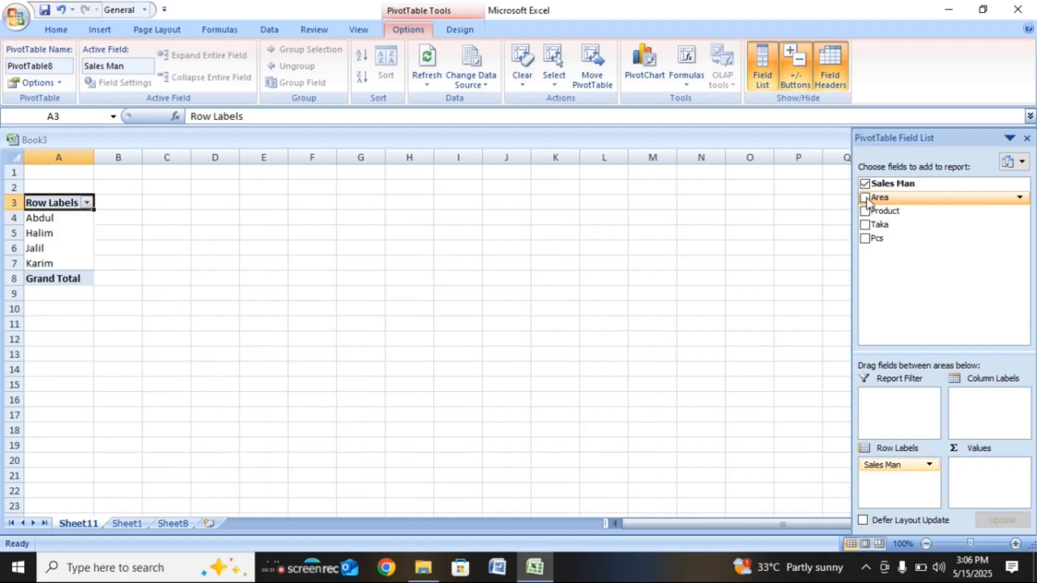
{"action": "left_click", "coordinate": [866, 199]}
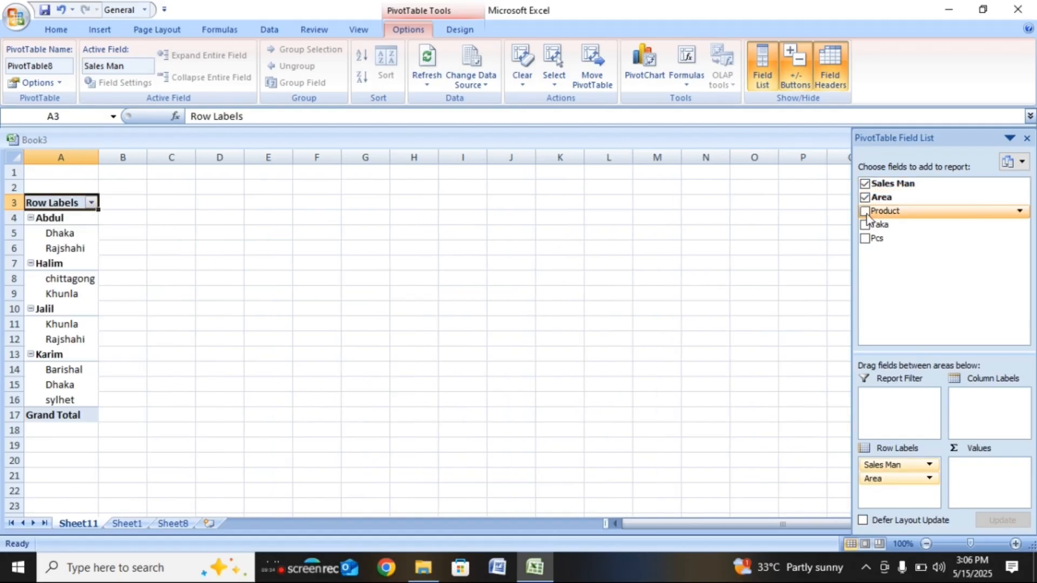
{"action": "left_click", "coordinate": [865, 212]}
{"action": "left_click", "coordinate": [865, 225]}
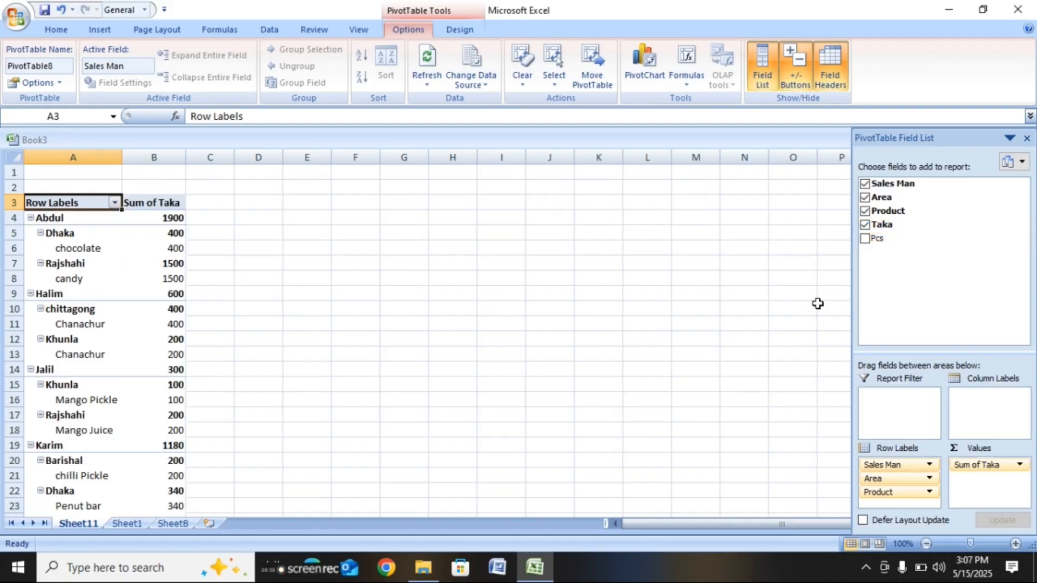
{"action": "left_click", "coordinate": [986, 544]}
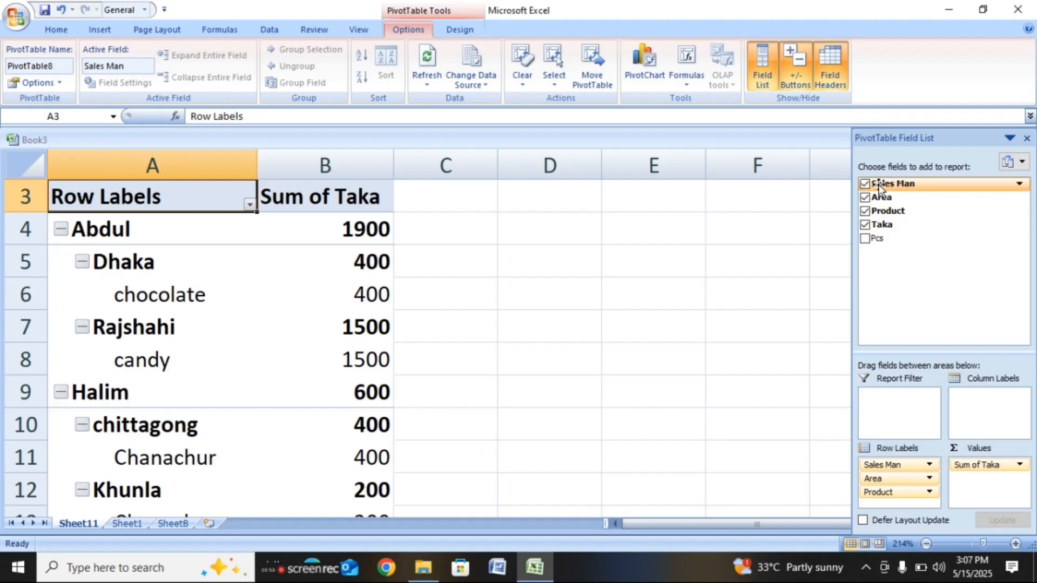
{"action": "left_click", "coordinate": [864, 239]}
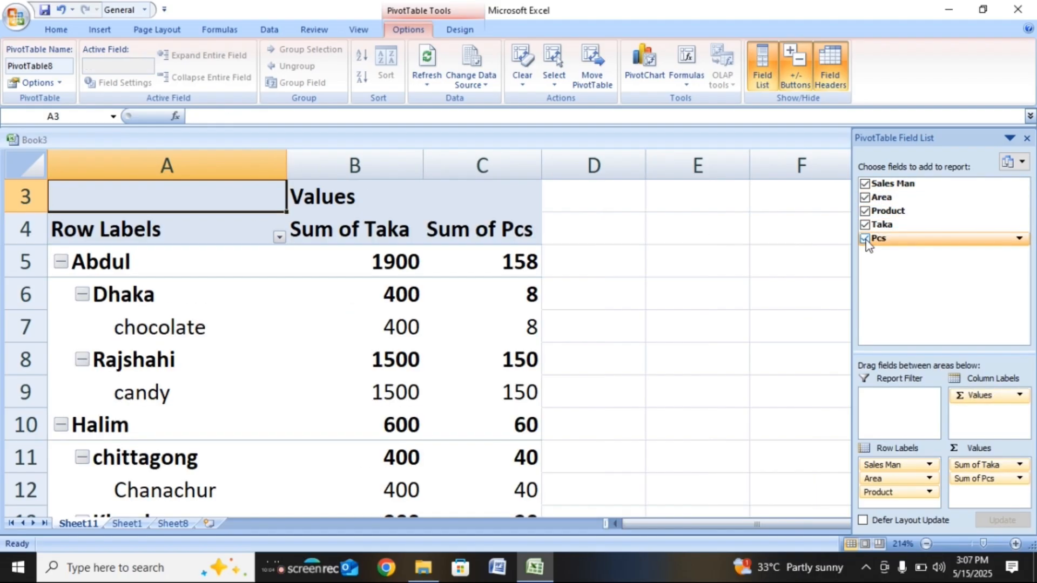
Step: Examine the Taka and Pcs values by area and product in rows 21 to 27 against the salesman's totals in row 20
{"action": "left_click", "coordinate": [696, 325]}
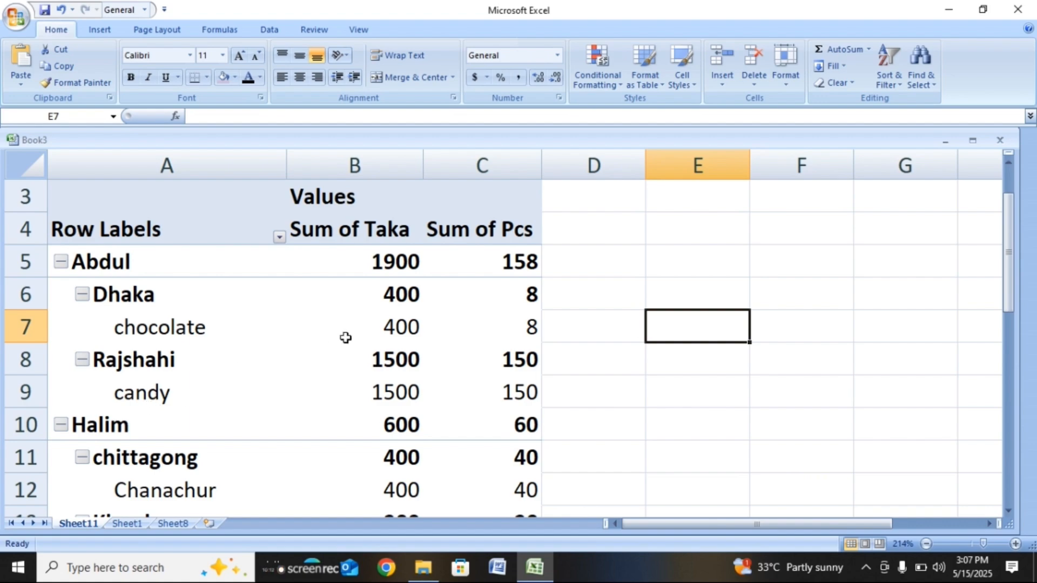
{"action": "mouse_move", "coordinate": [356, 307]}
{"action": "left_click_drag", "start_coordinate": [1009, 223], "coordinate": [1034, 448]}
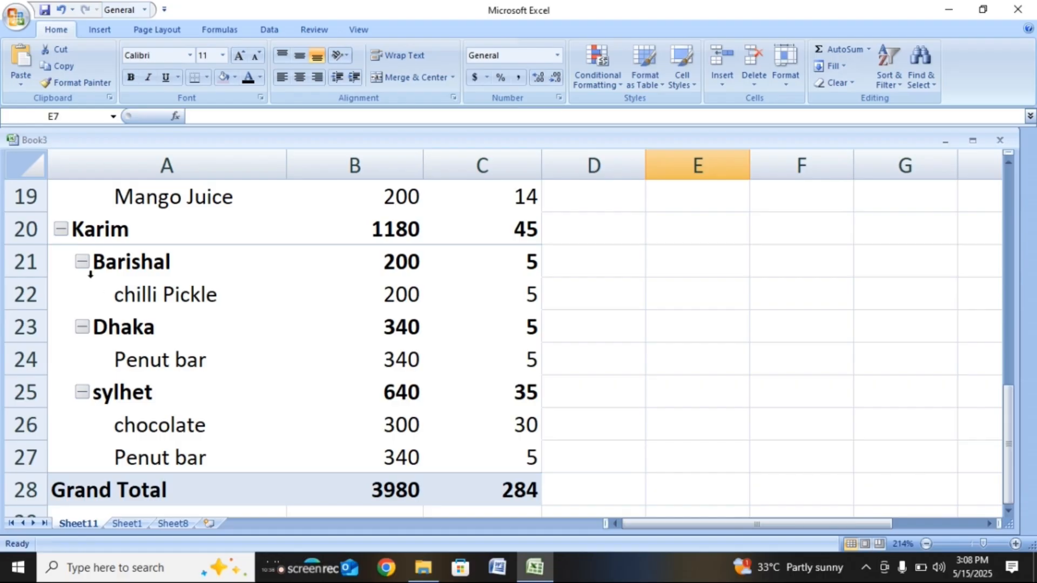
{"action": "left_click", "coordinate": [31, 229]}
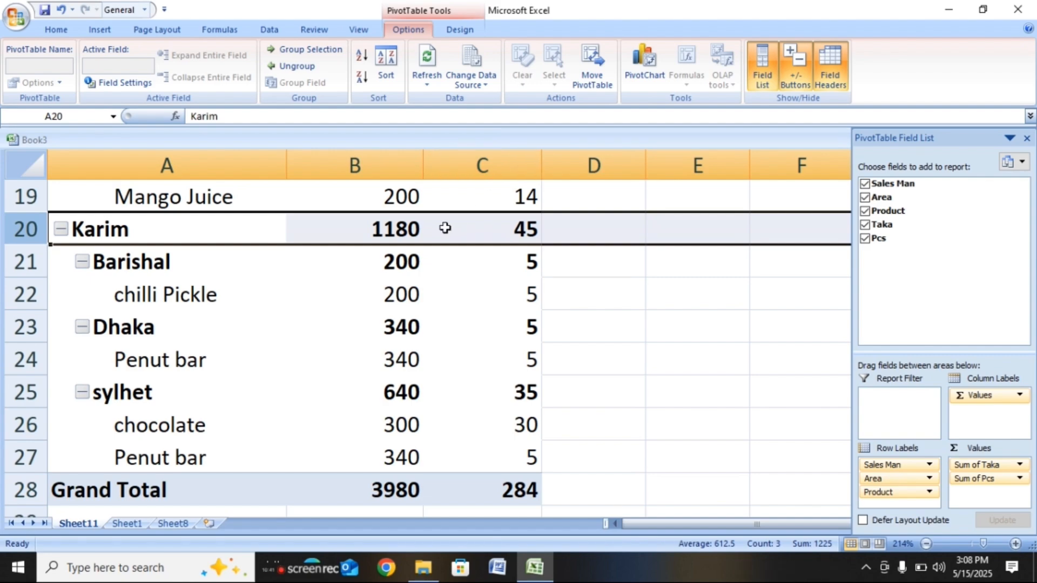
{"action": "mouse_move", "coordinate": [444, 227]}
{"action": "mouse_move", "coordinate": [395, 448]}
{"action": "left_click_drag", "start_coordinate": [396, 448], "coordinate": [416, 270]}
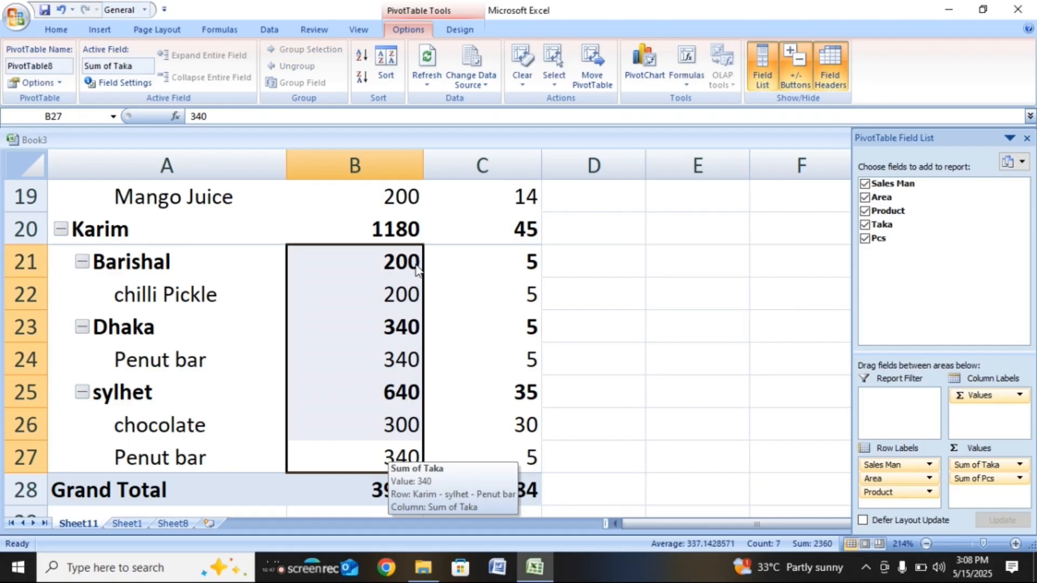
{"action": "left_click", "coordinate": [410, 227]}
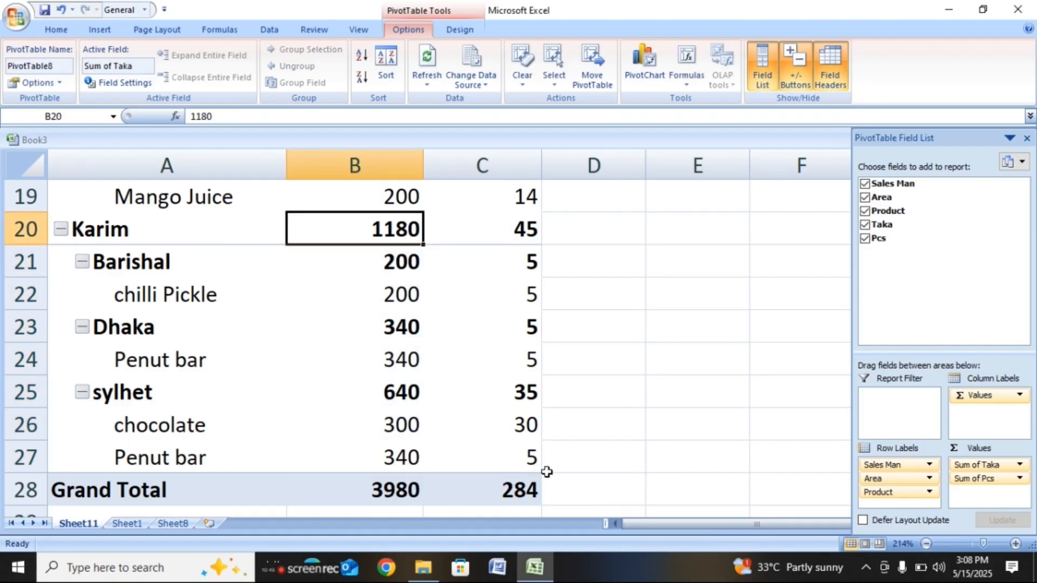
{"action": "left_click_drag", "start_coordinate": [535, 464], "coordinate": [527, 266]}
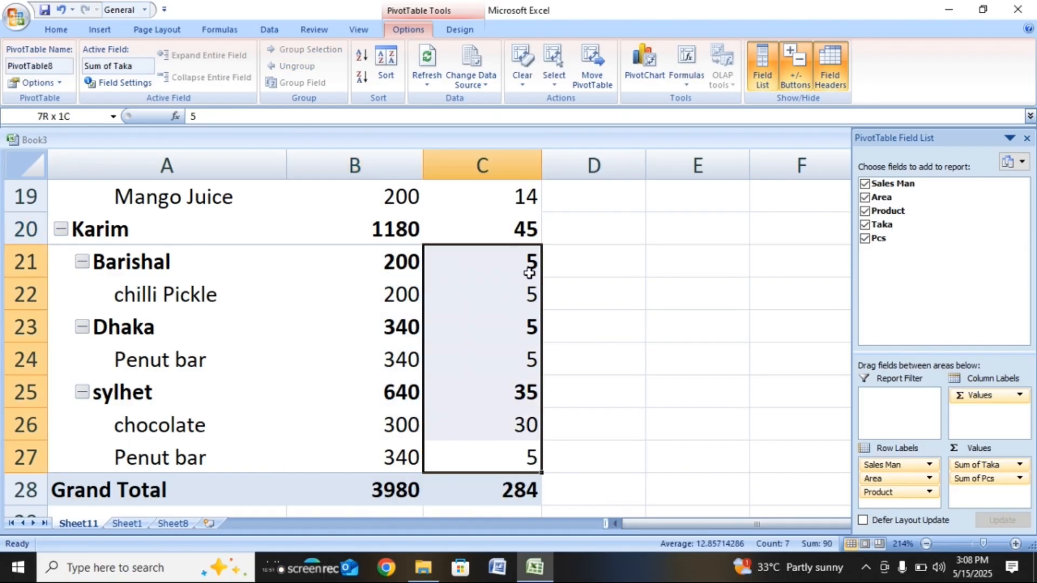
{"action": "left_click", "coordinate": [532, 230]}
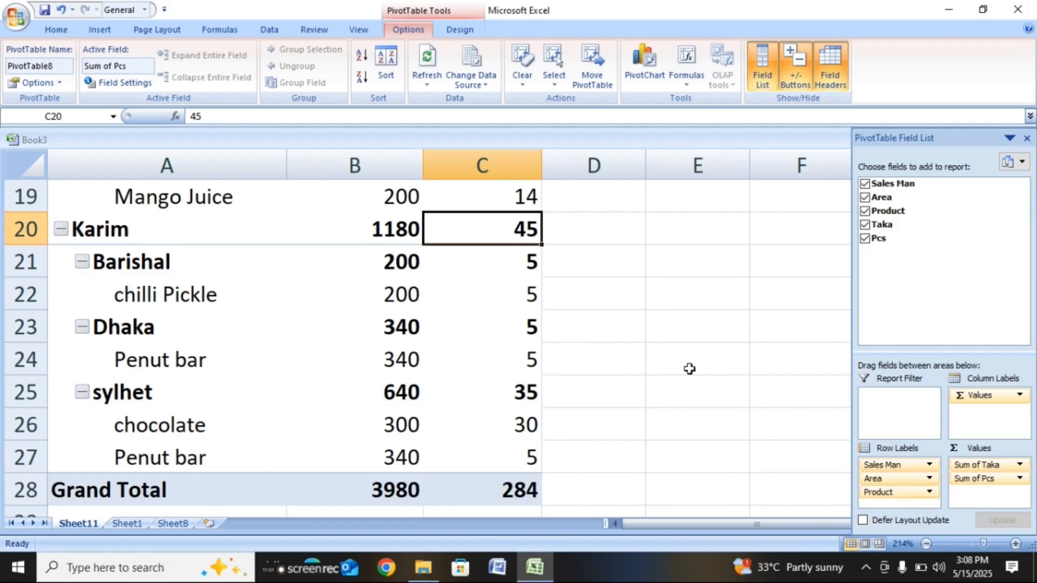
Step: Close the PivotTable Field List and examine the Taka and Pcs breakdown of the salesman group in rows 15 to 19
{"action": "left_click", "coordinate": [1027, 138]}
{"action": "left_click_drag", "start_coordinate": [1007, 405], "coordinate": [1008, 363]}
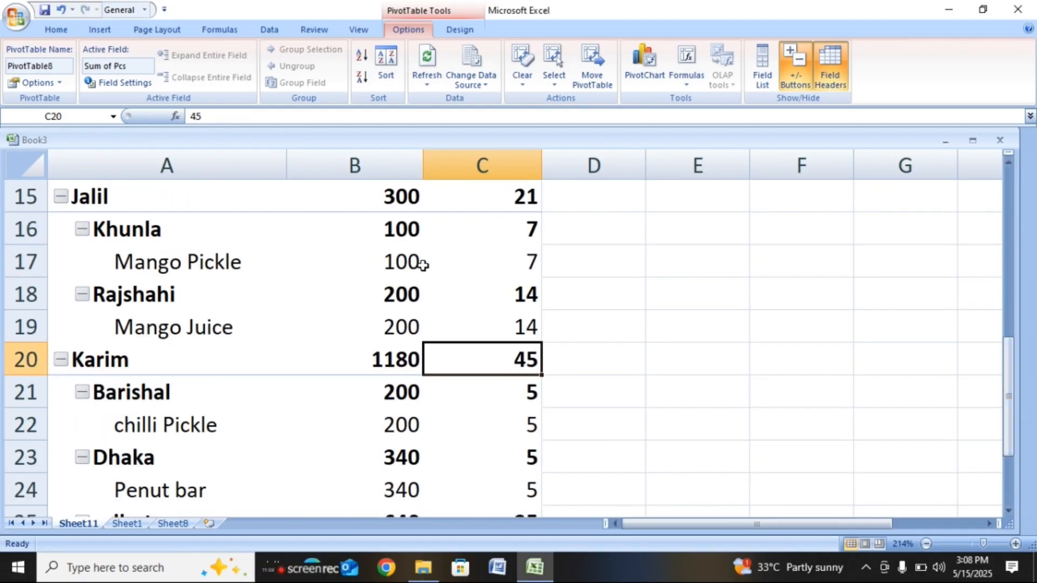
{"action": "left_click", "coordinate": [69, 216]}
{"action": "left_click", "coordinate": [69, 216]}
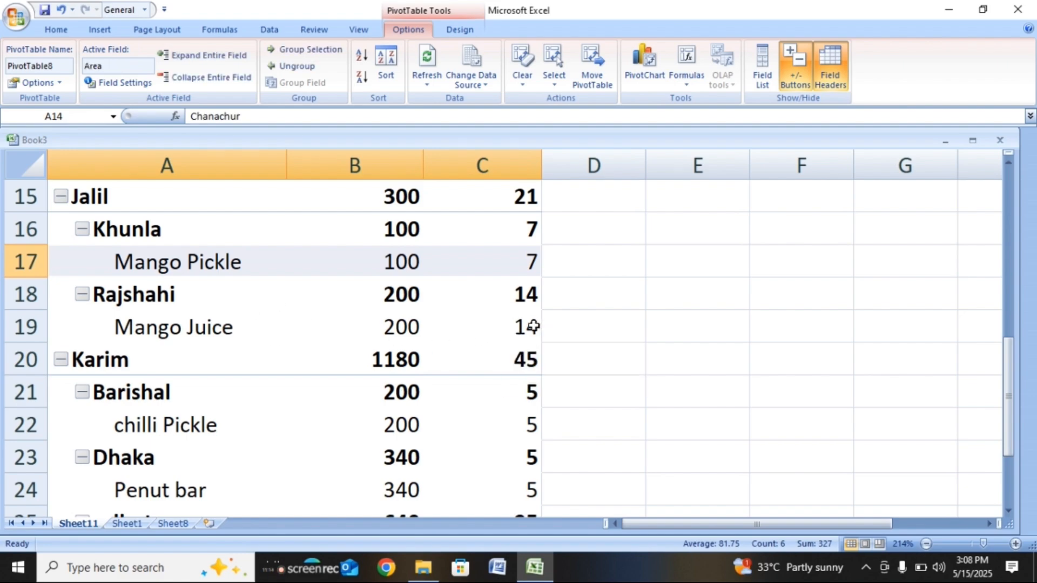
{"action": "left_click_drag", "start_coordinate": [533, 326], "coordinate": [169, 202]}
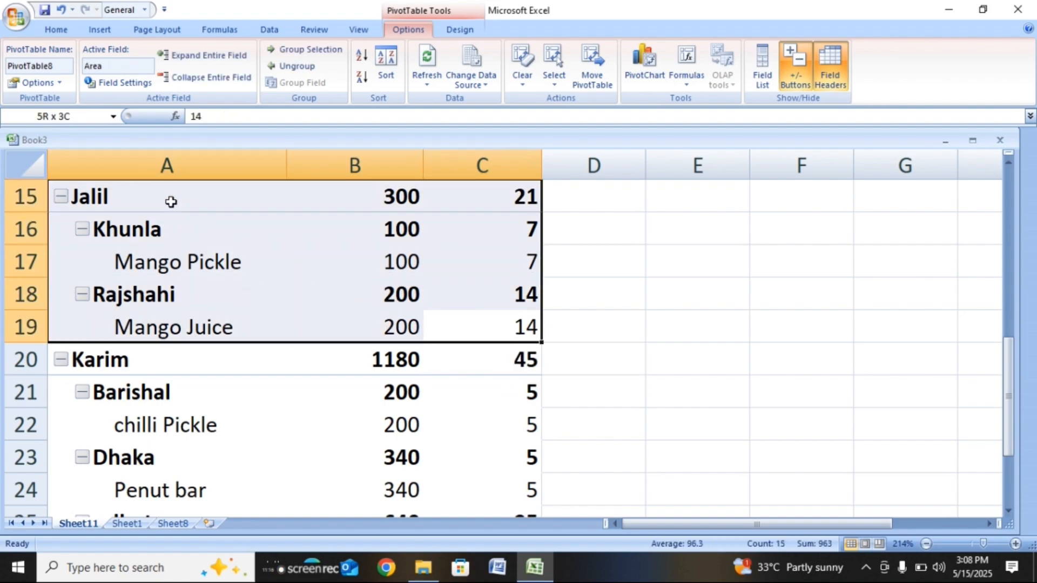
{"action": "left_click", "coordinate": [677, 405]}
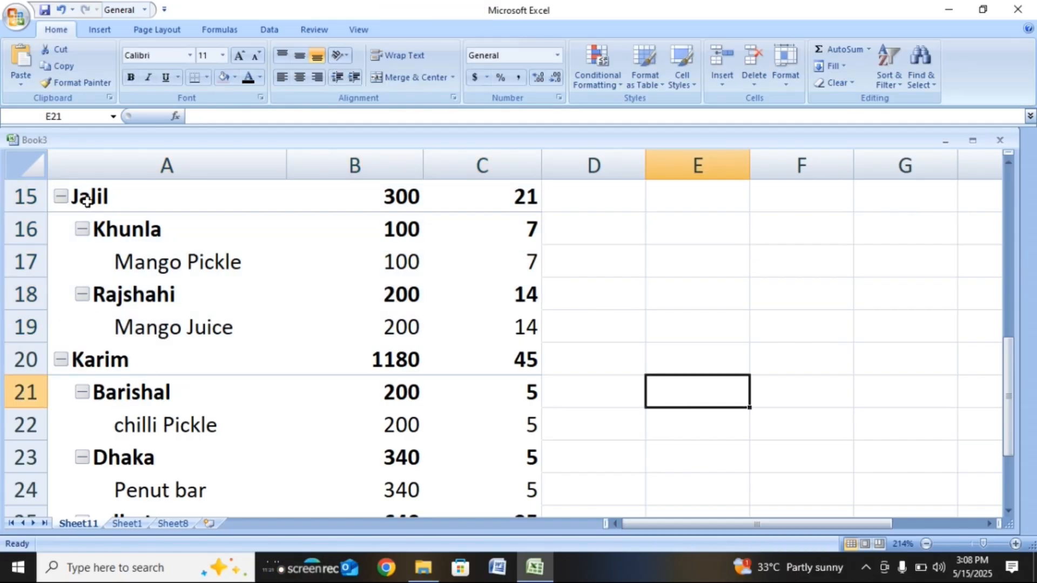
{"action": "left_click_drag", "start_coordinate": [84, 198], "coordinate": [468, 332]}
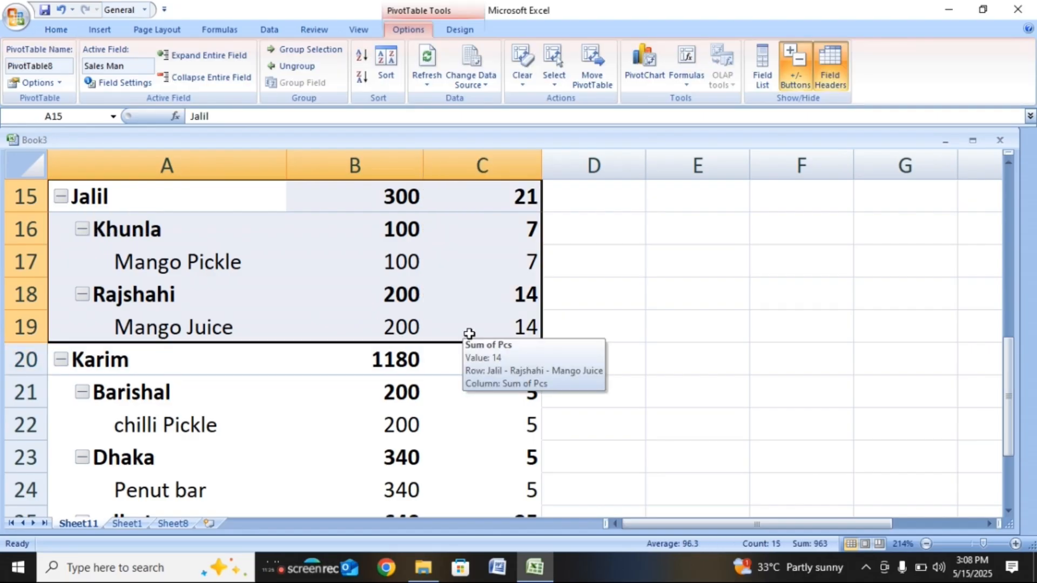
{"action": "left_click", "coordinate": [467, 331]}
{"action": "left_click_drag", "start_coordinate": [1009, 396], "coordinate": [1006, 380]}
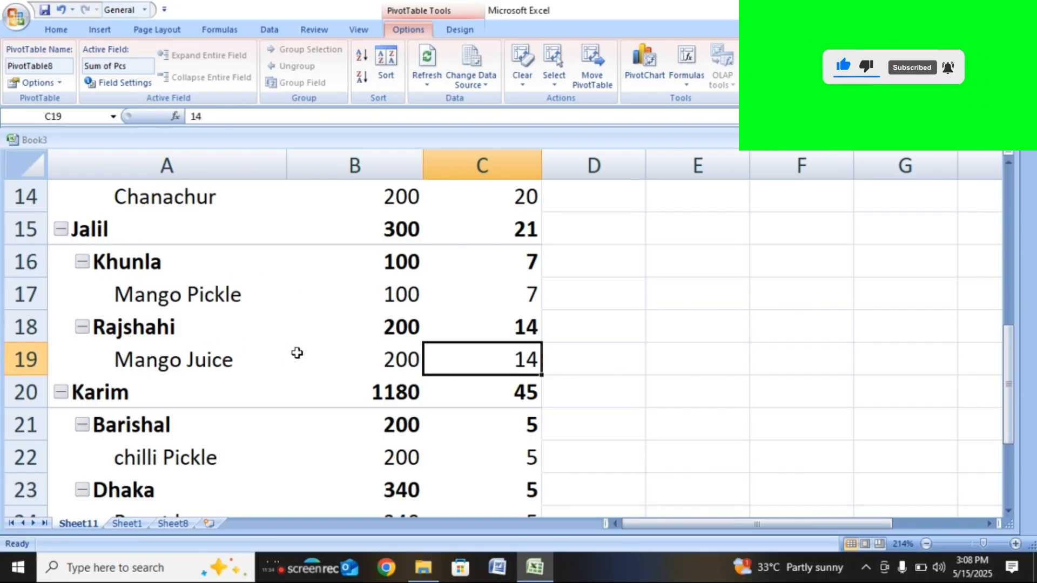
{"action": "left_click_drag", "start_coordinate": [1009, 371], "coordinate": [1005, 169]}
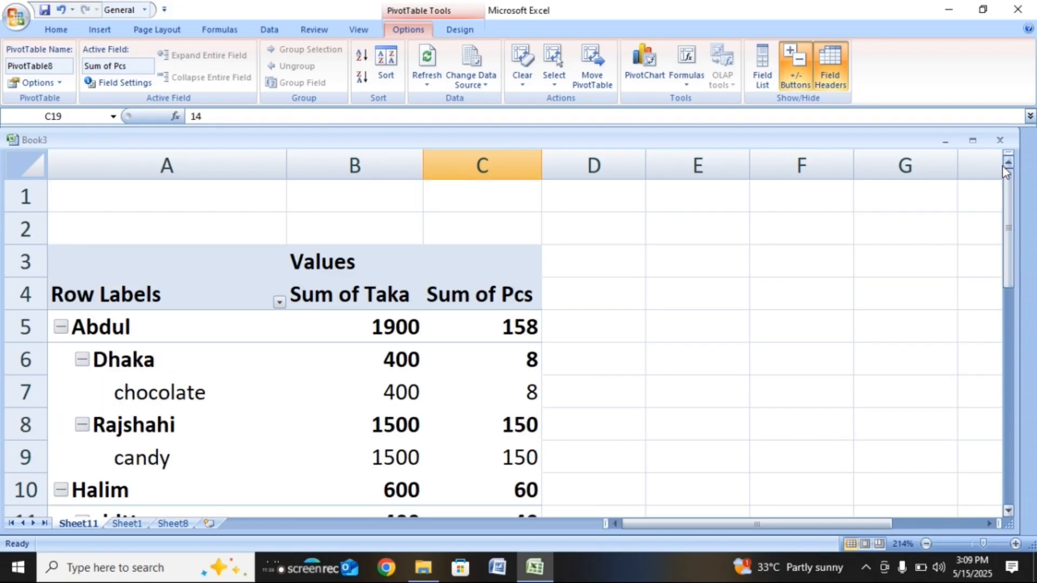